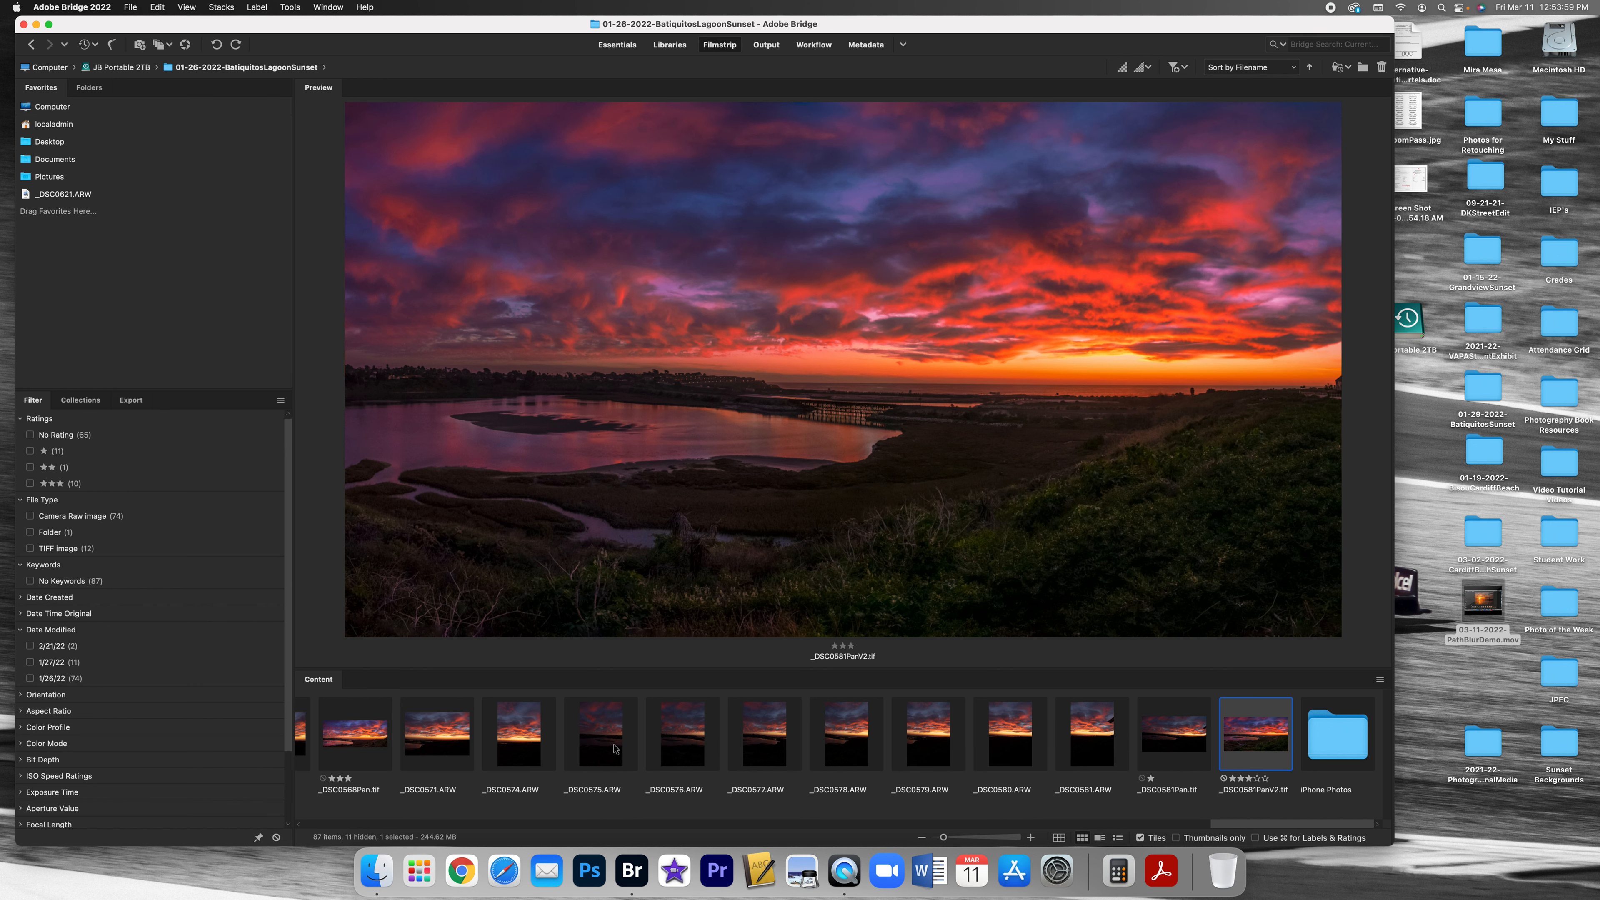
# Preview the vertical frames _DSC0575.ARW to _DSC0581.ARW, along with the panoramas _DSC0581Pan.tif and _DSC0581PanV2.tif
pyautogui.click(615, 749)
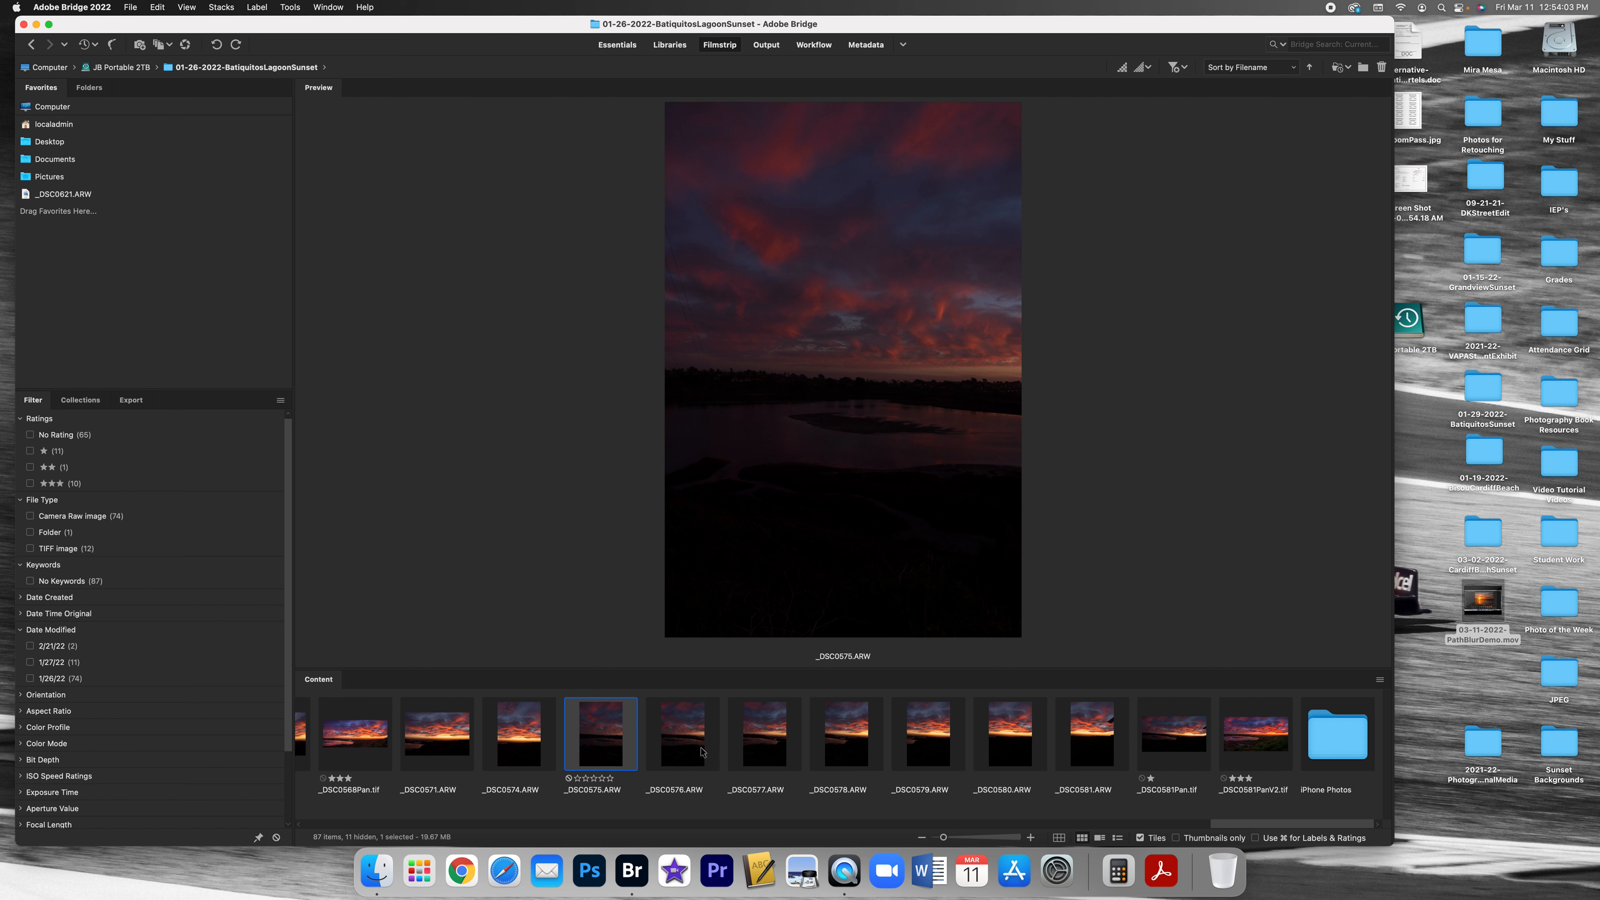
pyautogui.click(704, 750)
pyautogui.click(764, 750)
pyautogui.click(860, 750)
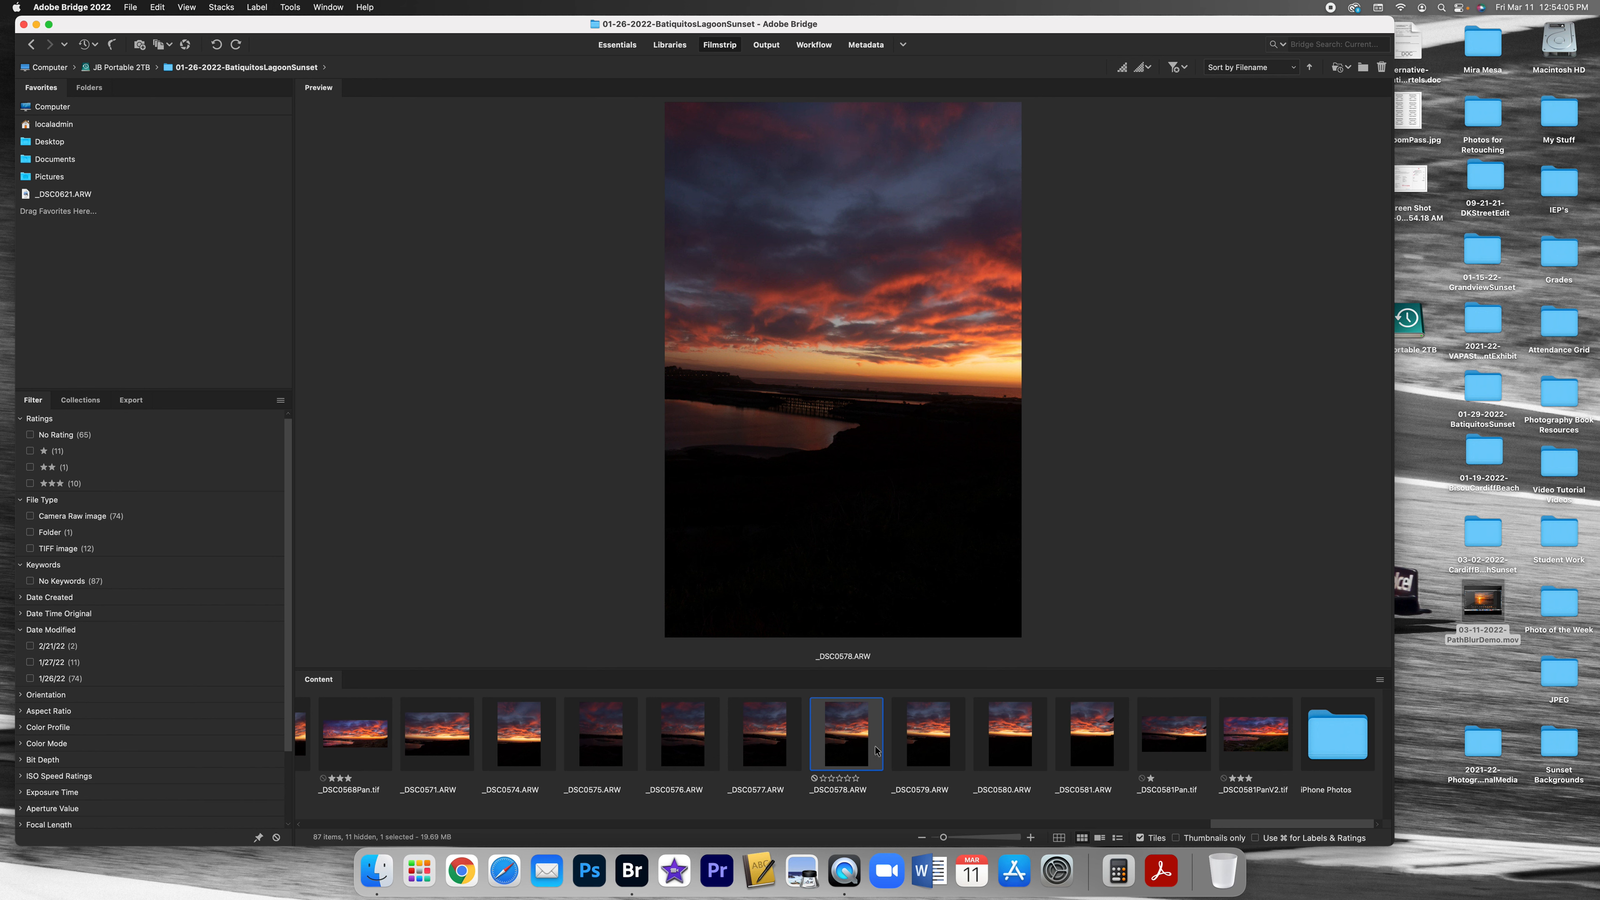
pyautogui.click(952, 750)
pyautogui.click(1008, 750)
pyautogui.click(1076, 749)
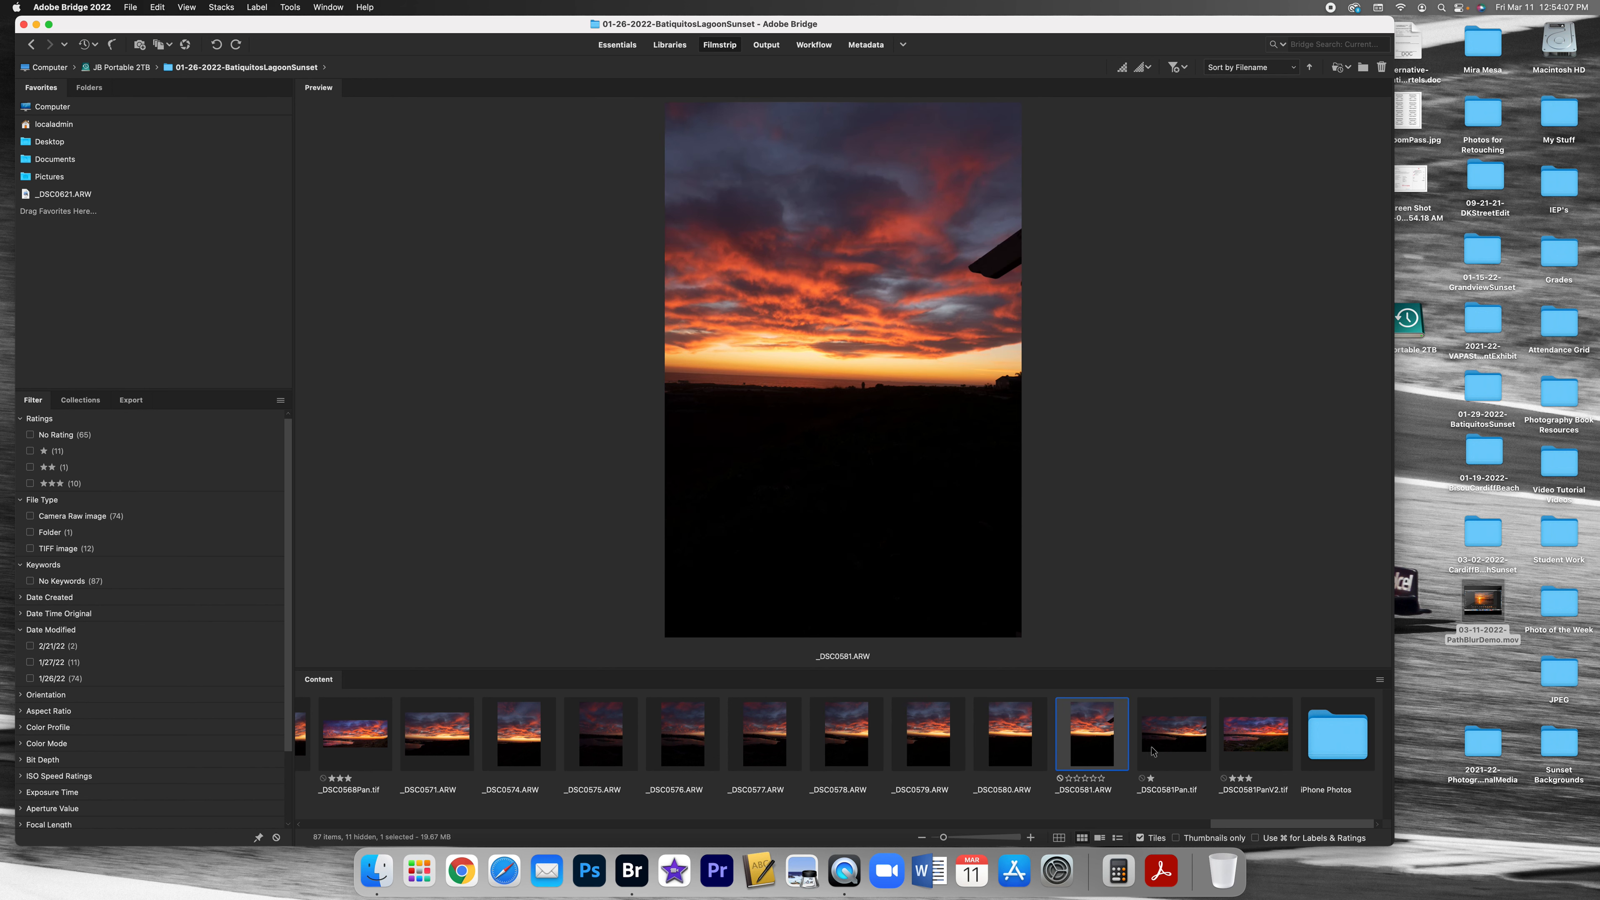
pyautogui.click(1200, 750)
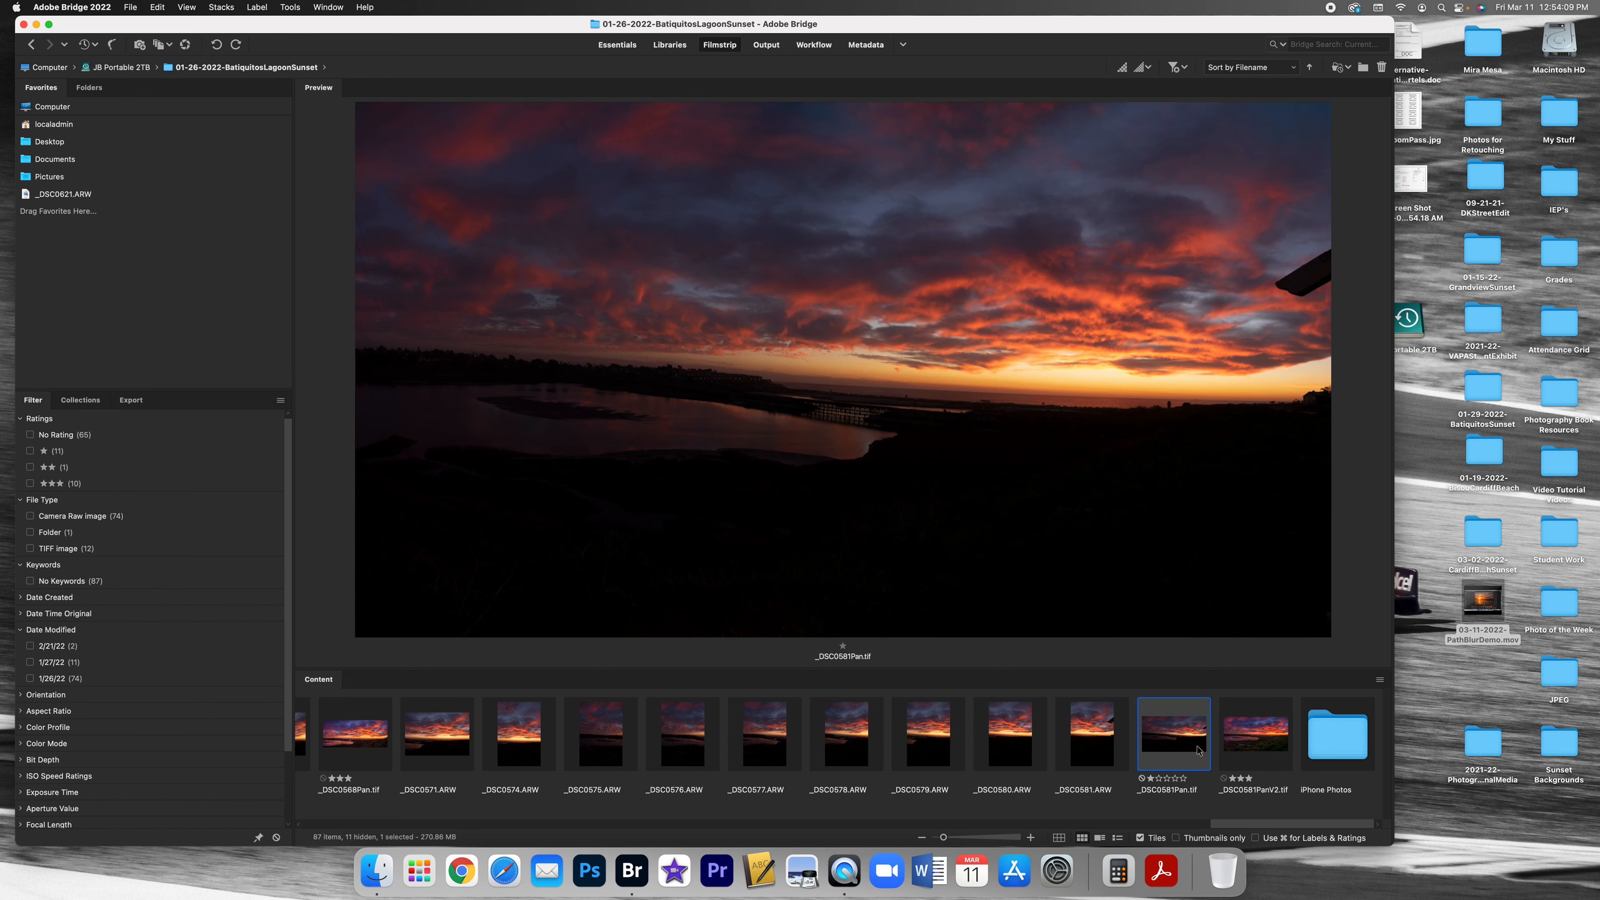
pyautogui.click(1244, 749)
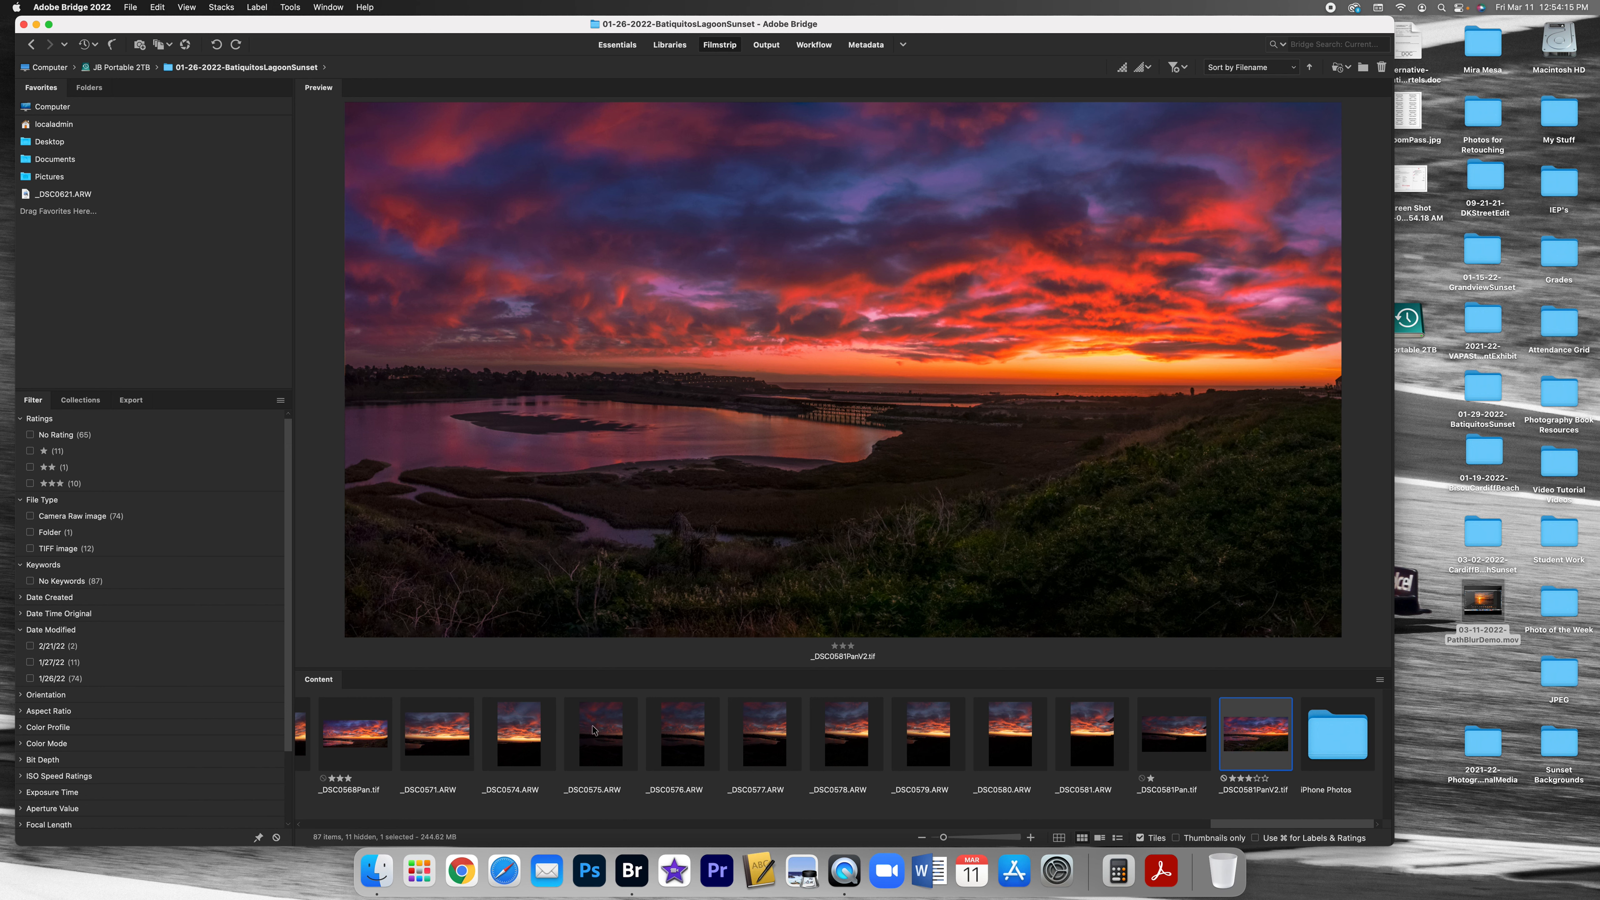
# Go through the raw frames from _DSC0575.ARW to _DSC0581.ARW again, comparing how each one overlaps its neighbour
pyautogui.click(592, 730)
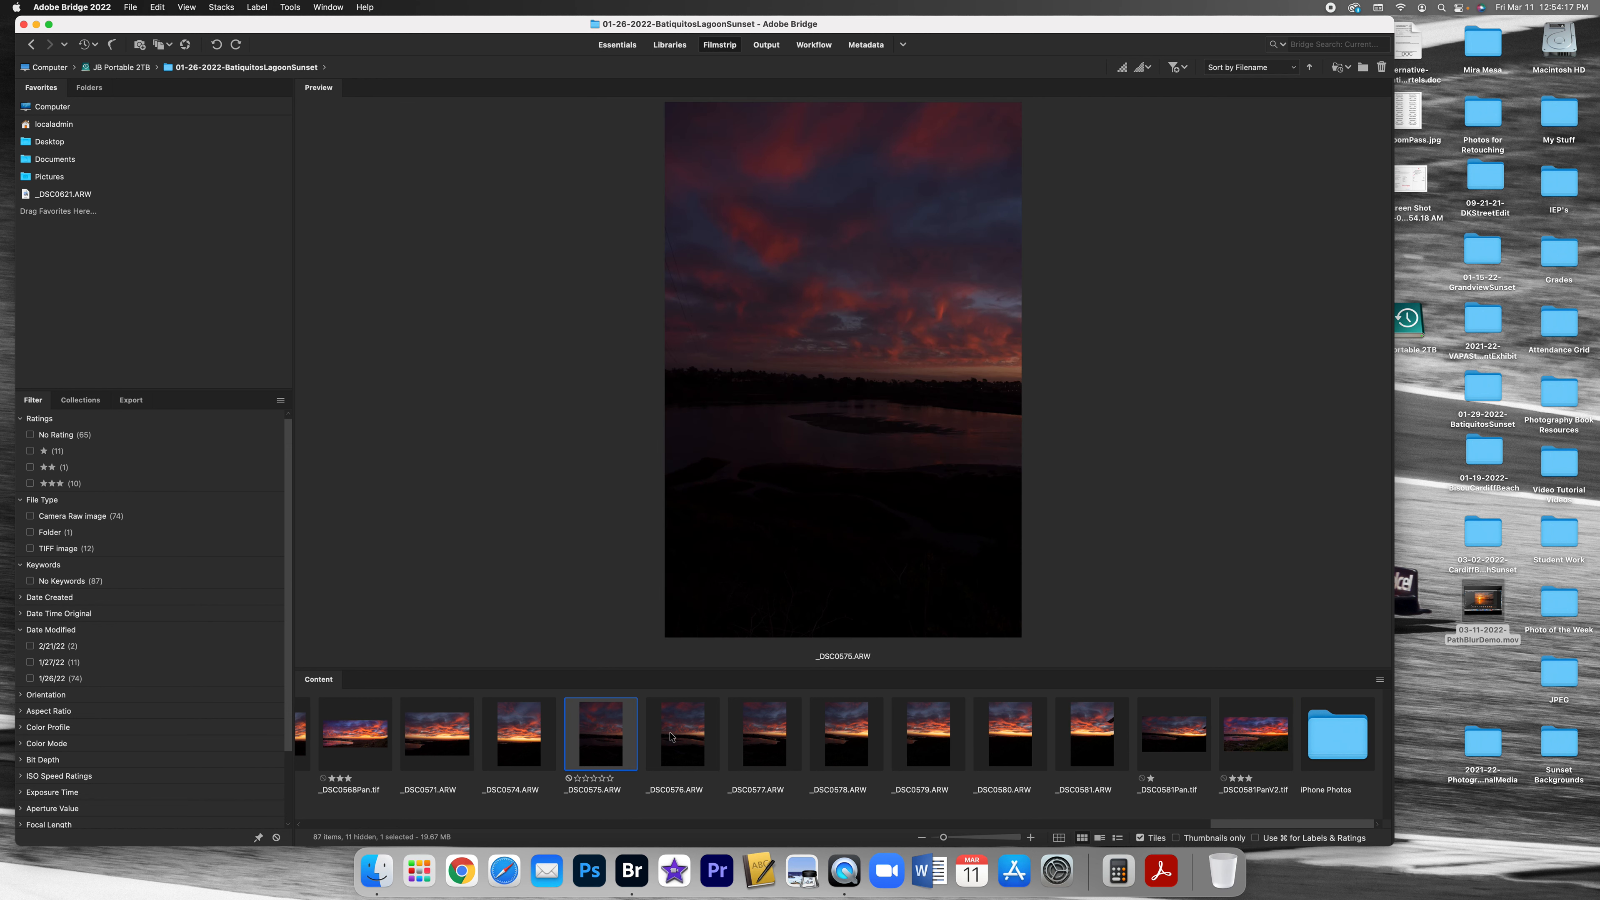
pyautogui.click(671, 736)
pyautogui.click(745, 743)
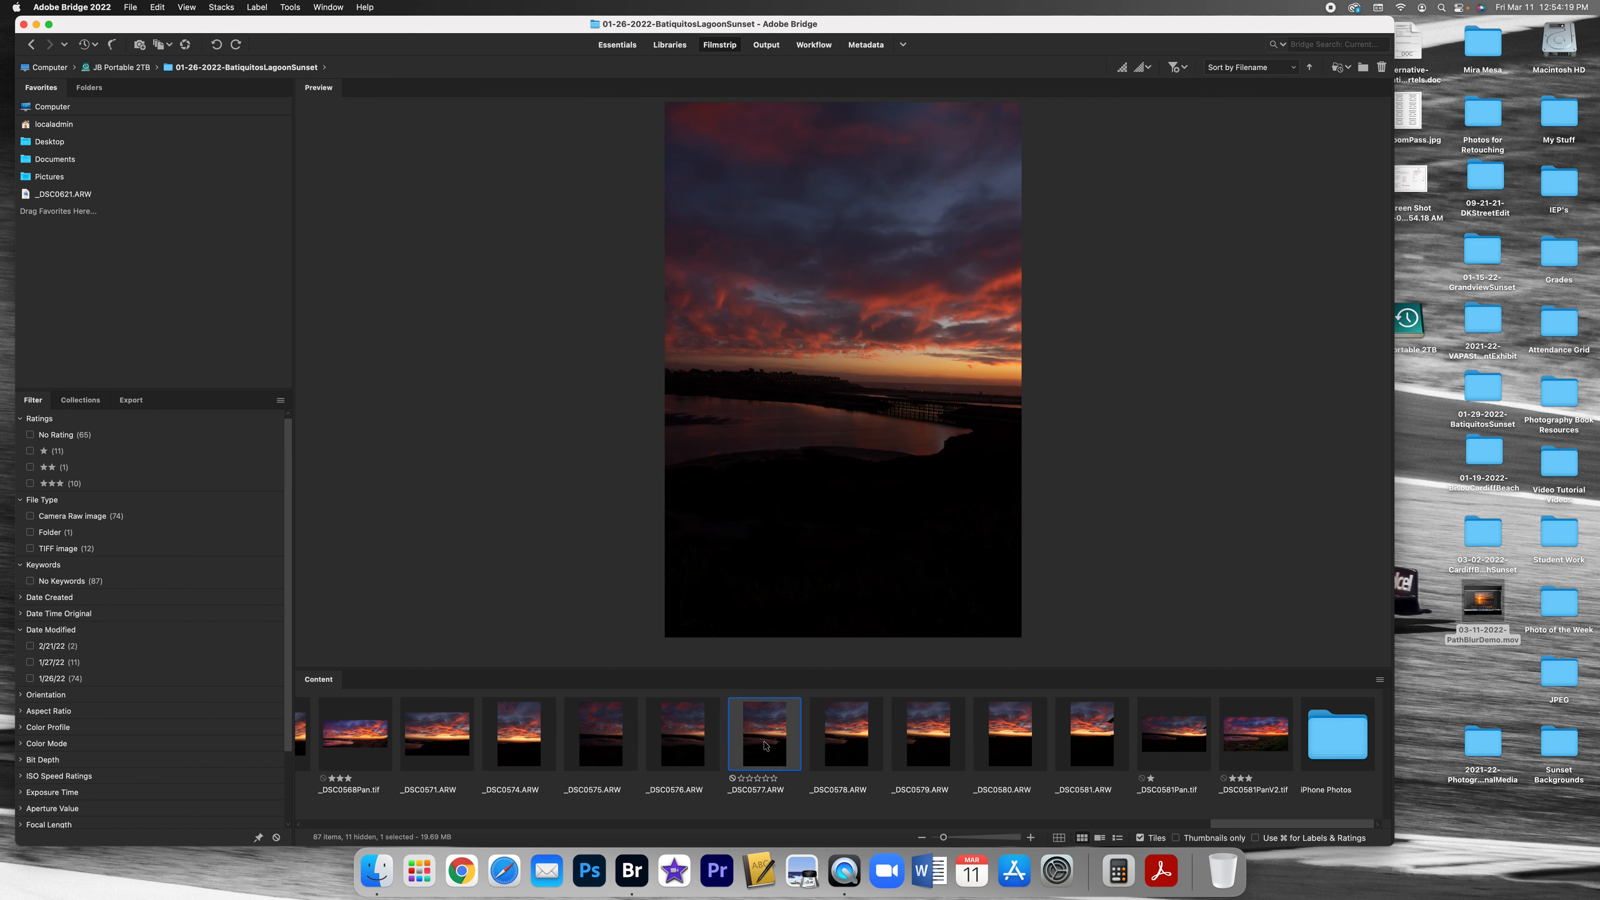
pyautogui.click(853, 750)
pyautogui.click(948, 755)
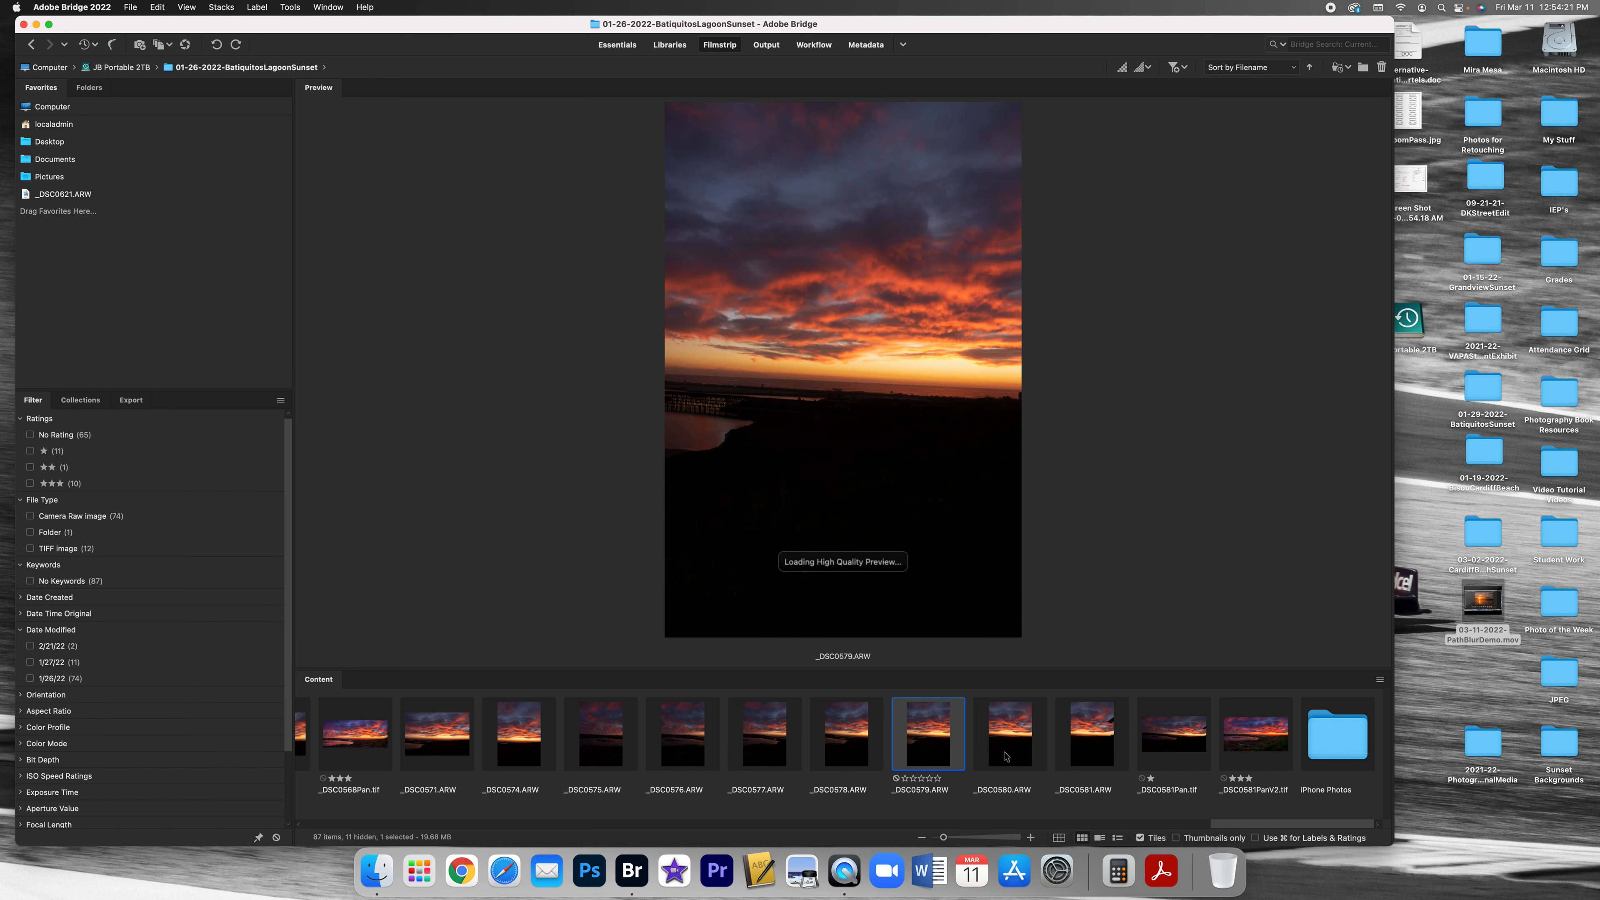
pyautogui.click(1012, 757)
pyautogui.click(1103, 754)
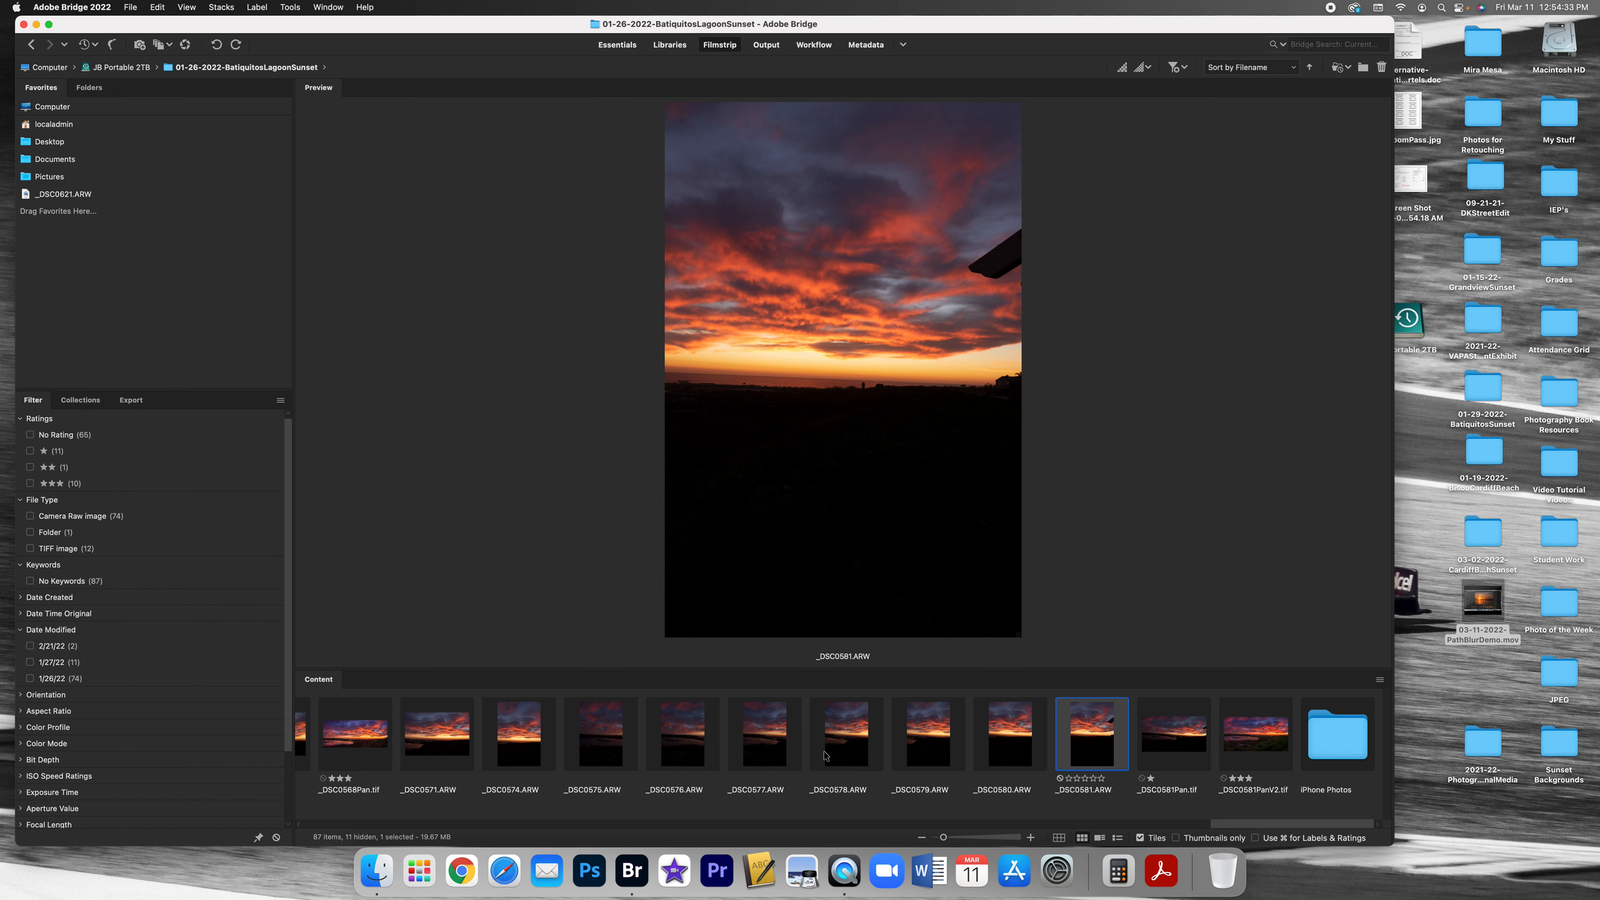
pyautogui.click(618, 742)
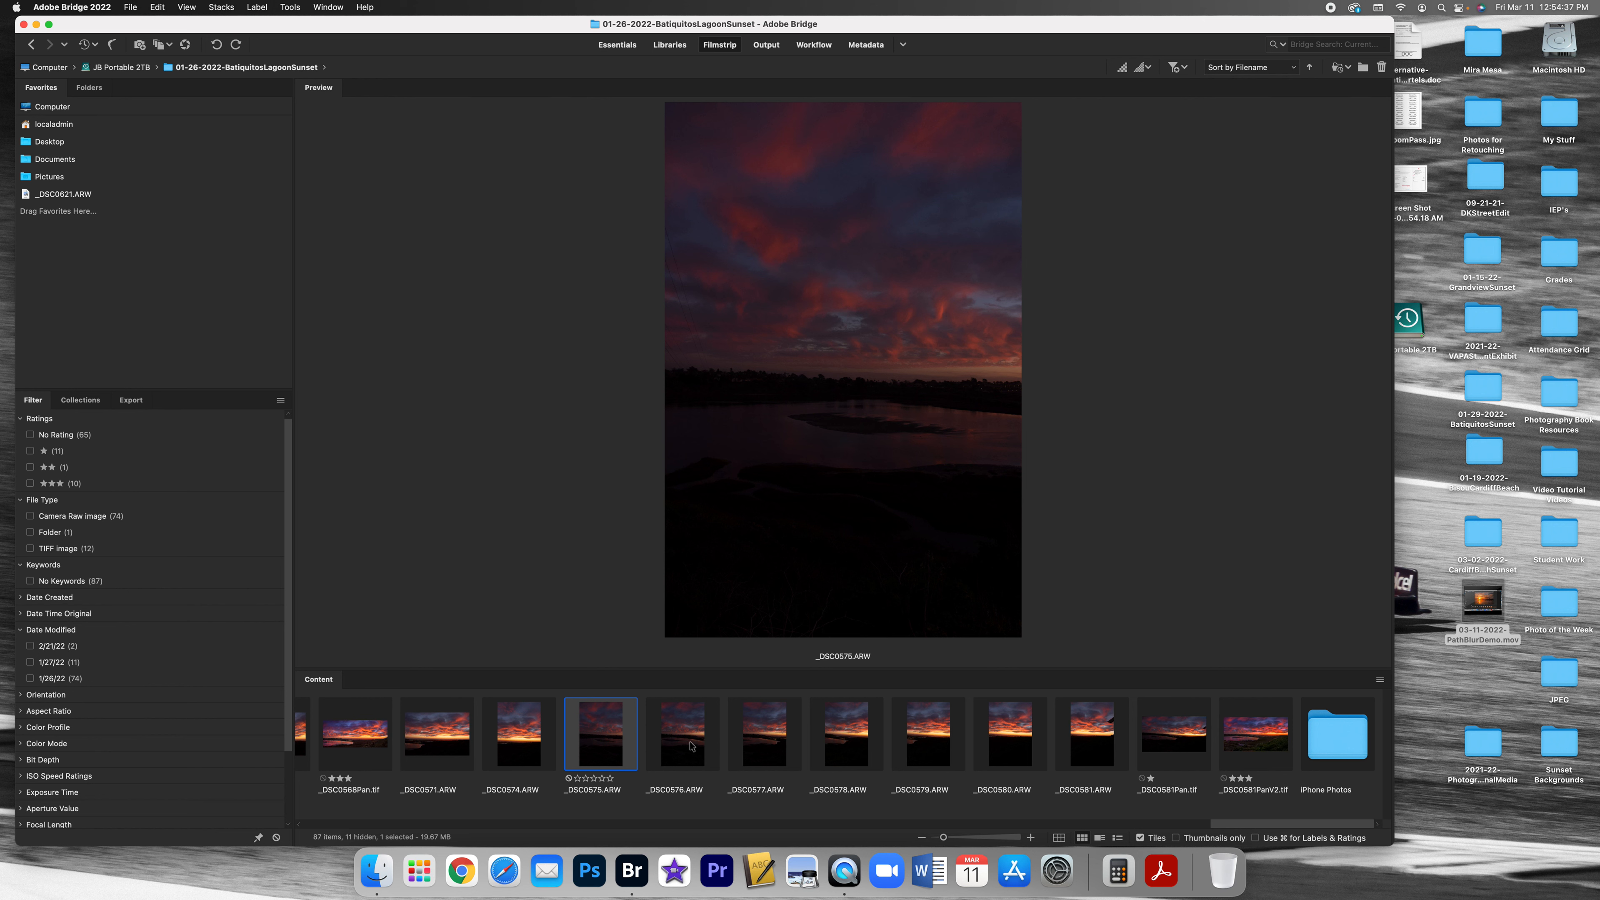
pyautogui.click(758, 749)
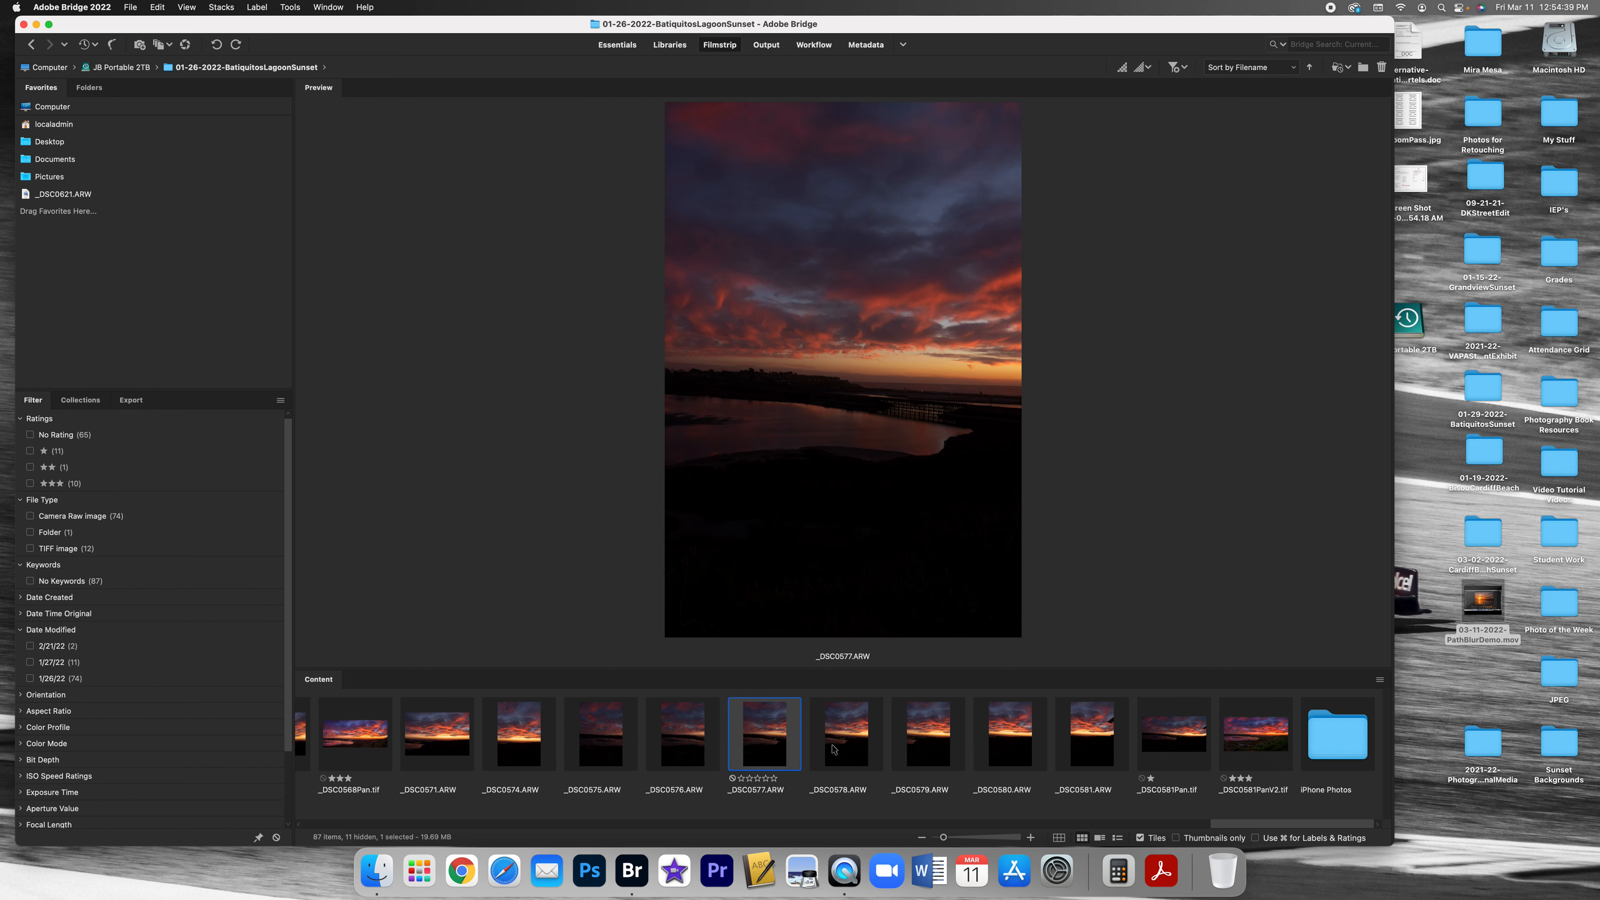
pyautogui.click(833, 749)
pyautogui.click(952, 756)
pyautogui.click(1021, 756)
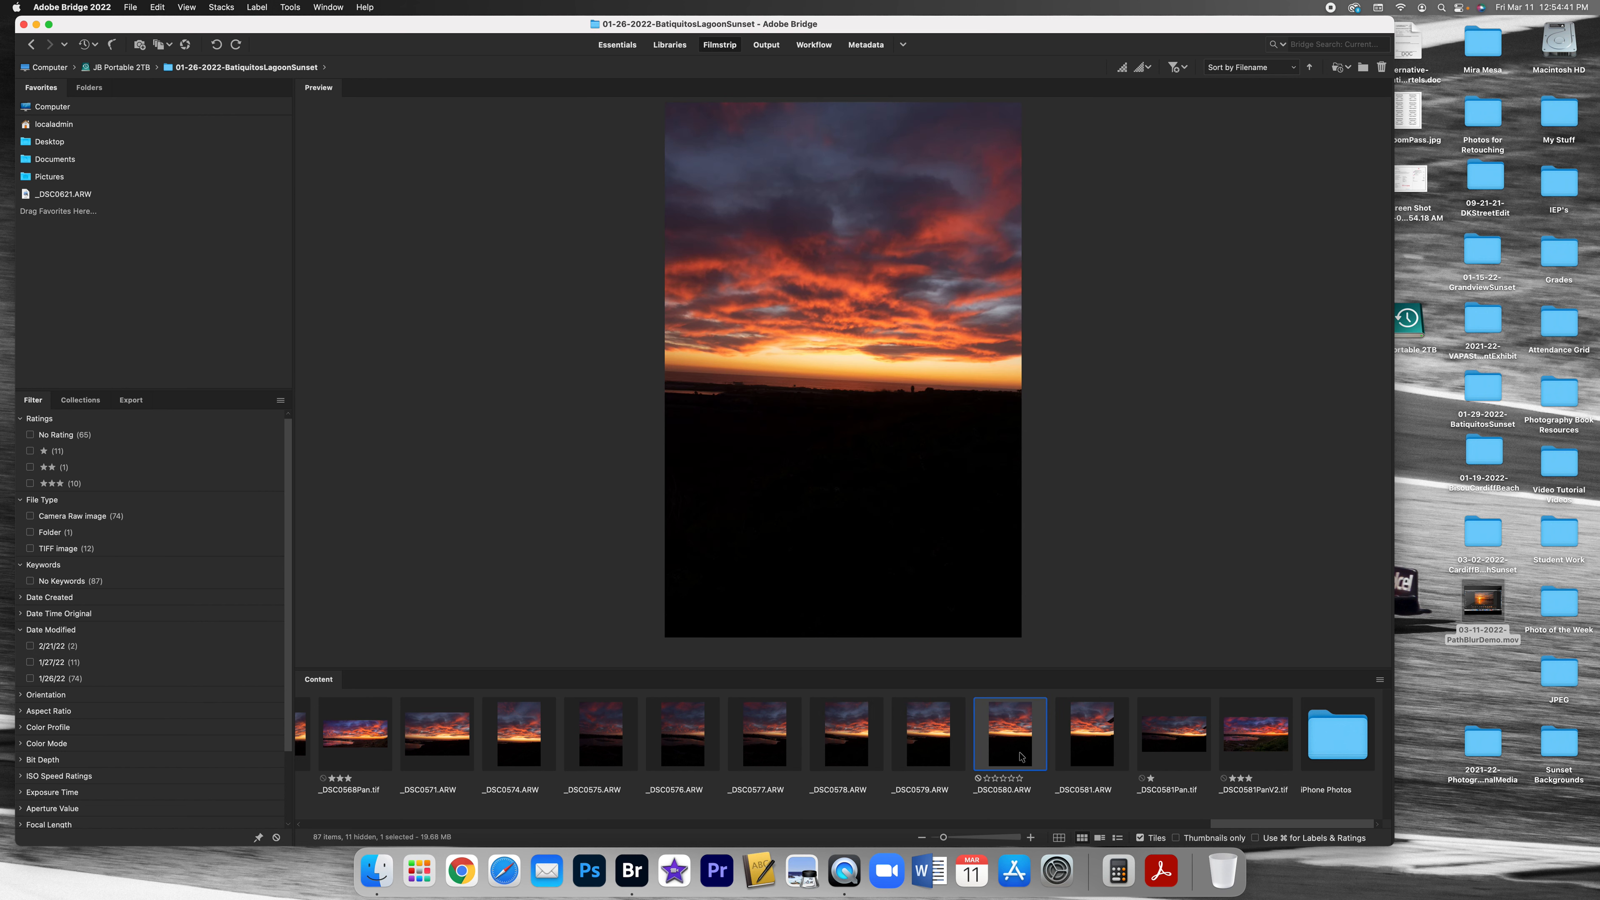
pyautogui.click(1084, 760)
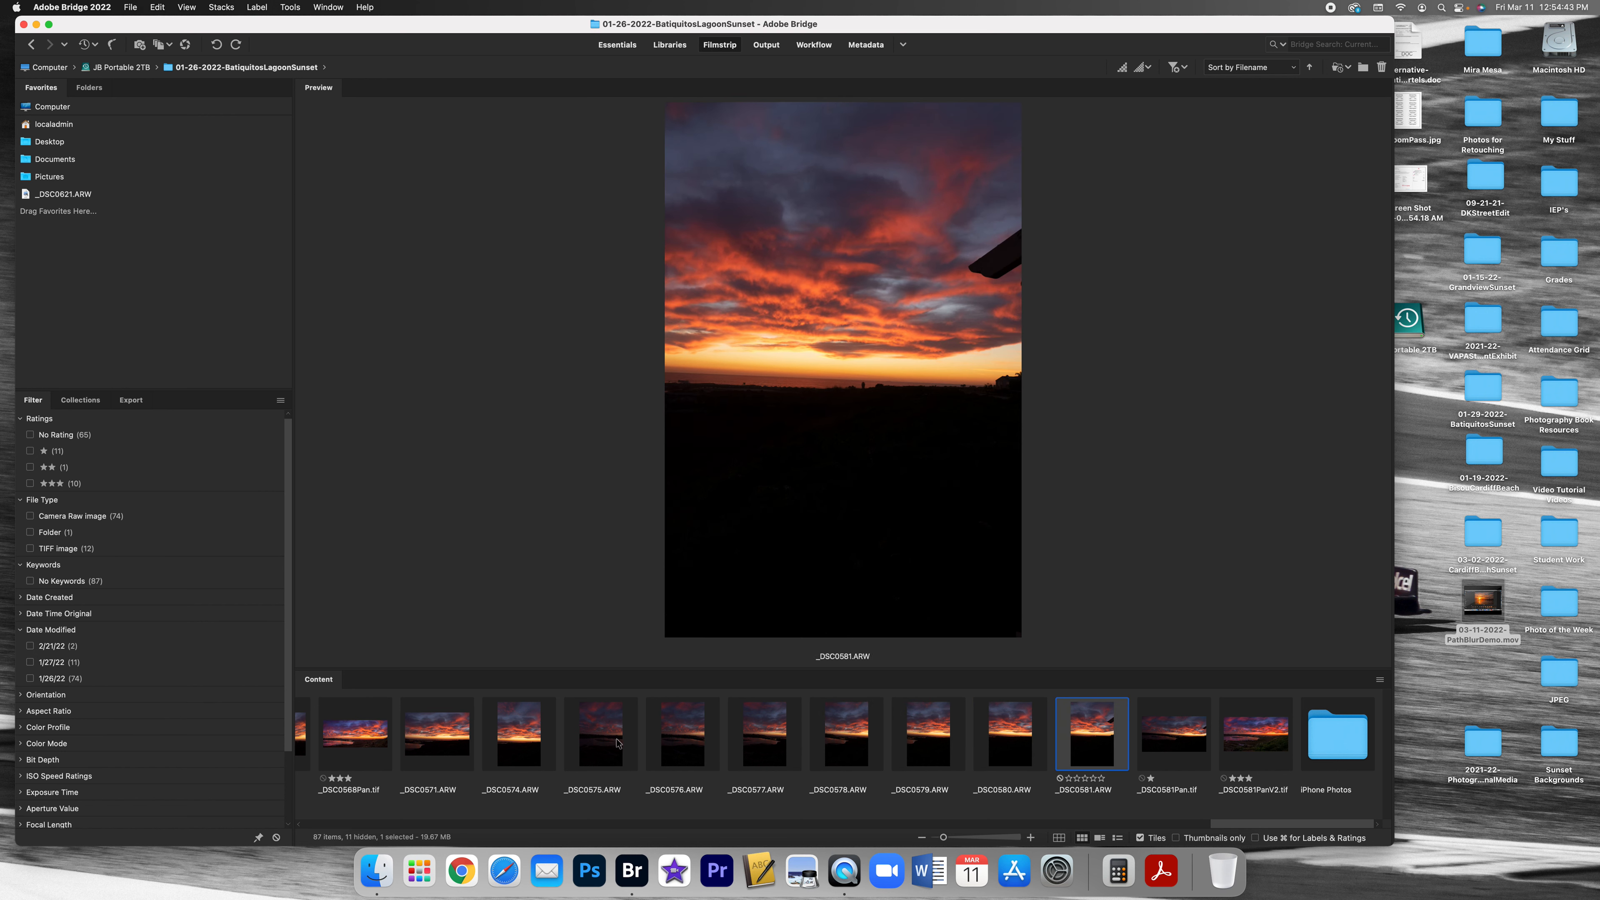
# Select the range of raw frames between _DSC0581.ARW and _DSC0575.ARW
pyautogui.keyDown('shift'); pyautogui.click(617, 742); pyautogui.keyUp('shift')
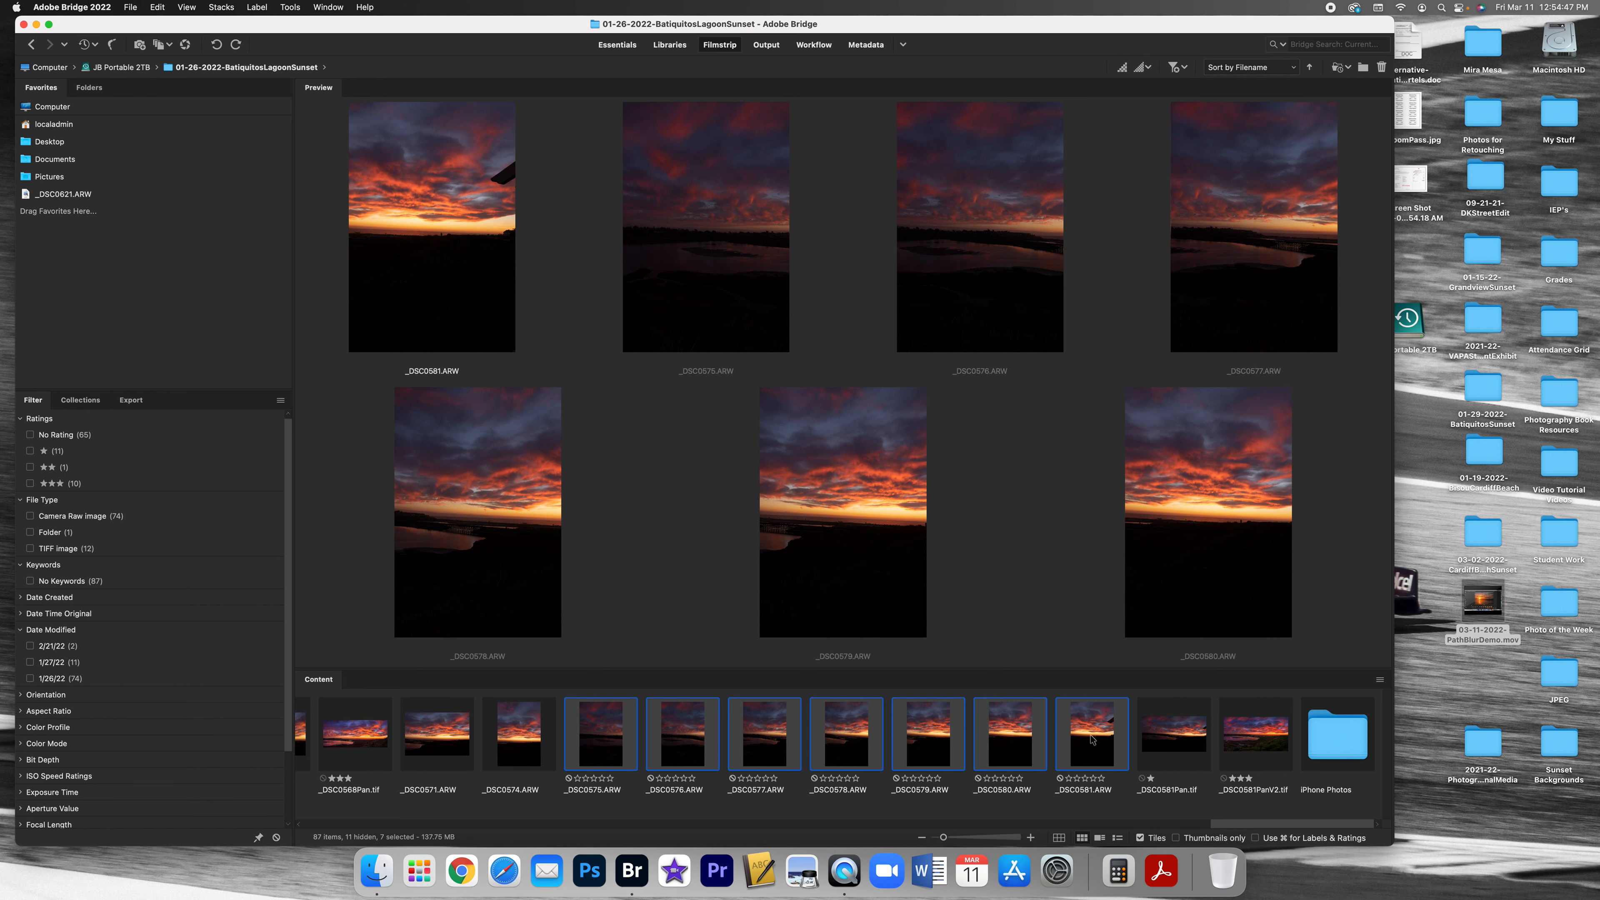
pyautogui.click(1092, 739)
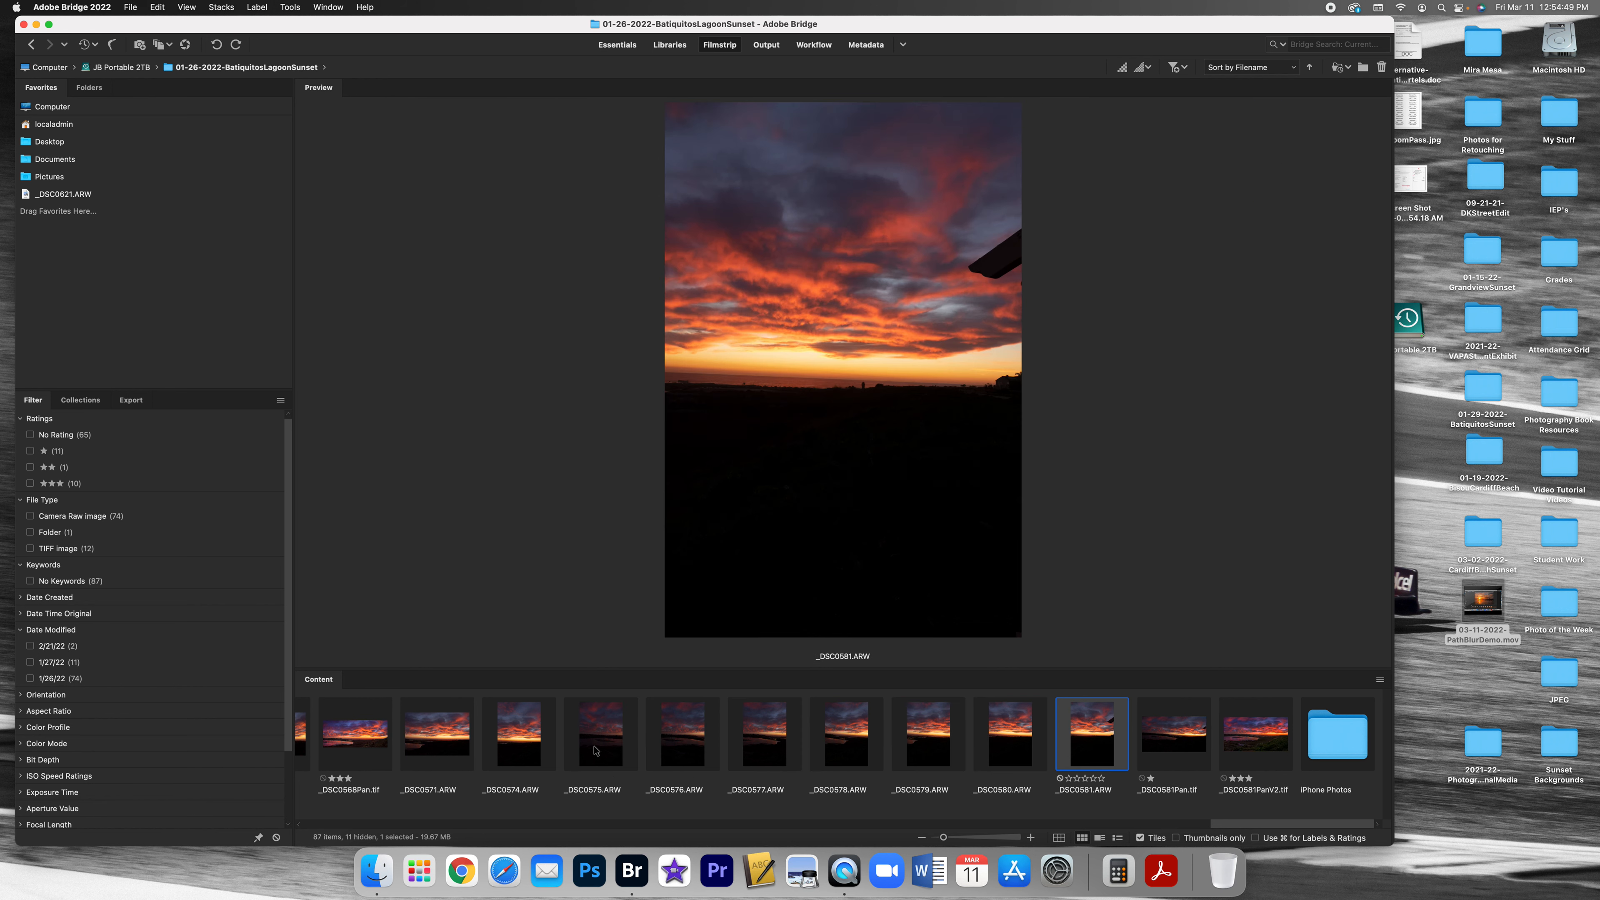
pyautogui.keyDown('shift'); pyautogui.click(599, 750); pyautogui.keyUp('shift')
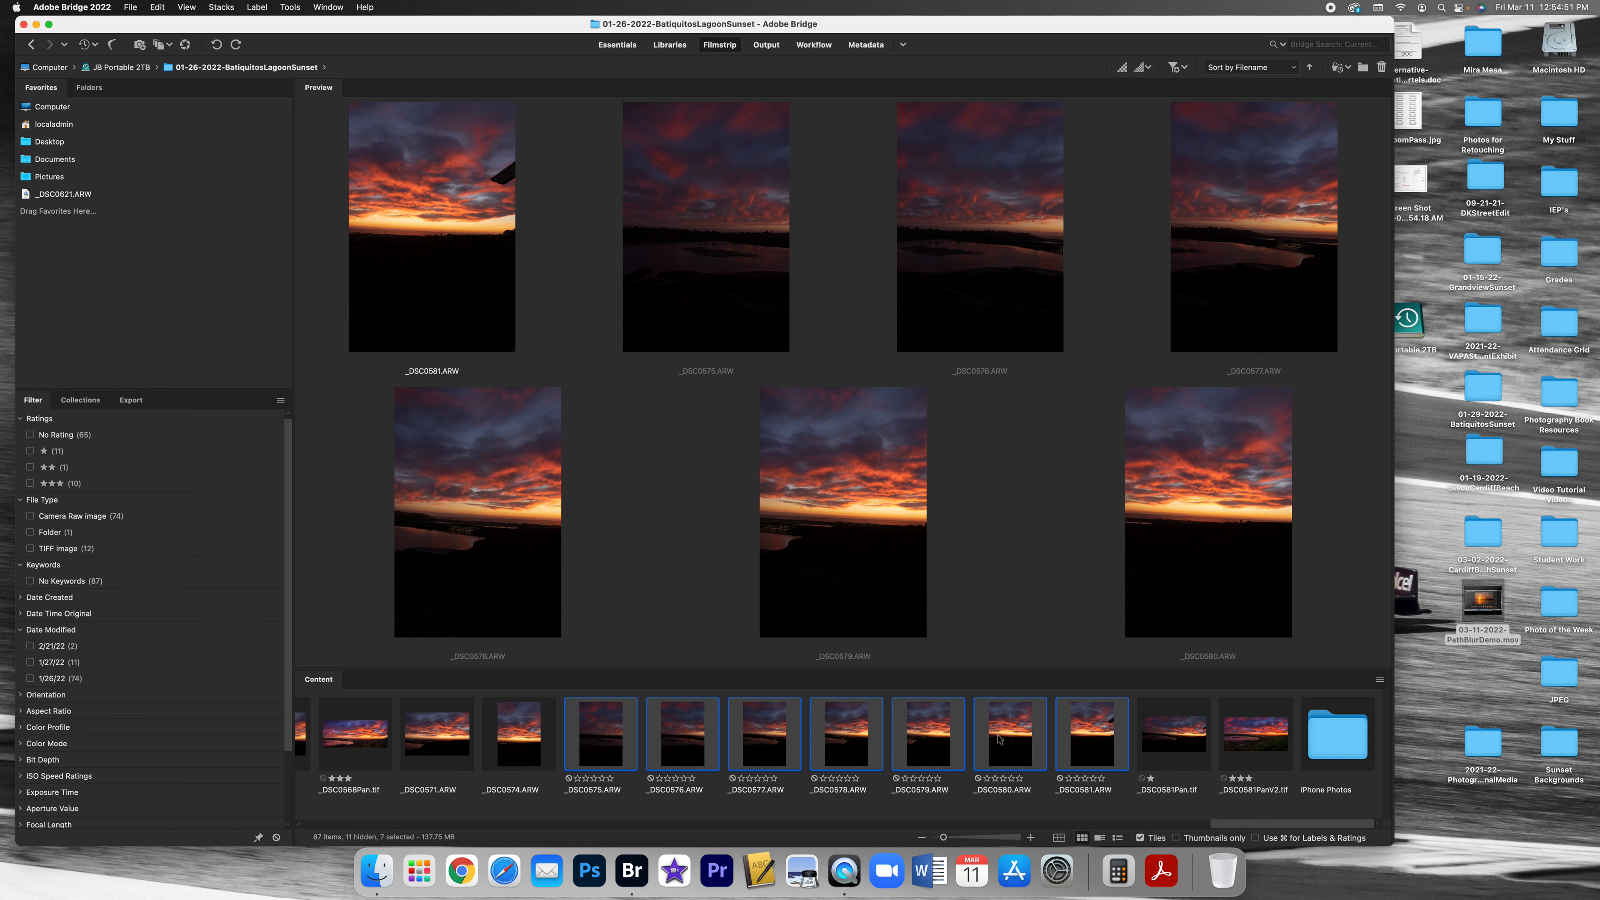
# Select the seven source frames for the panorama, extending the selection from _DSC0581.ARW back to _DSC0575.ARW
pyautogui.click(1066, 746)
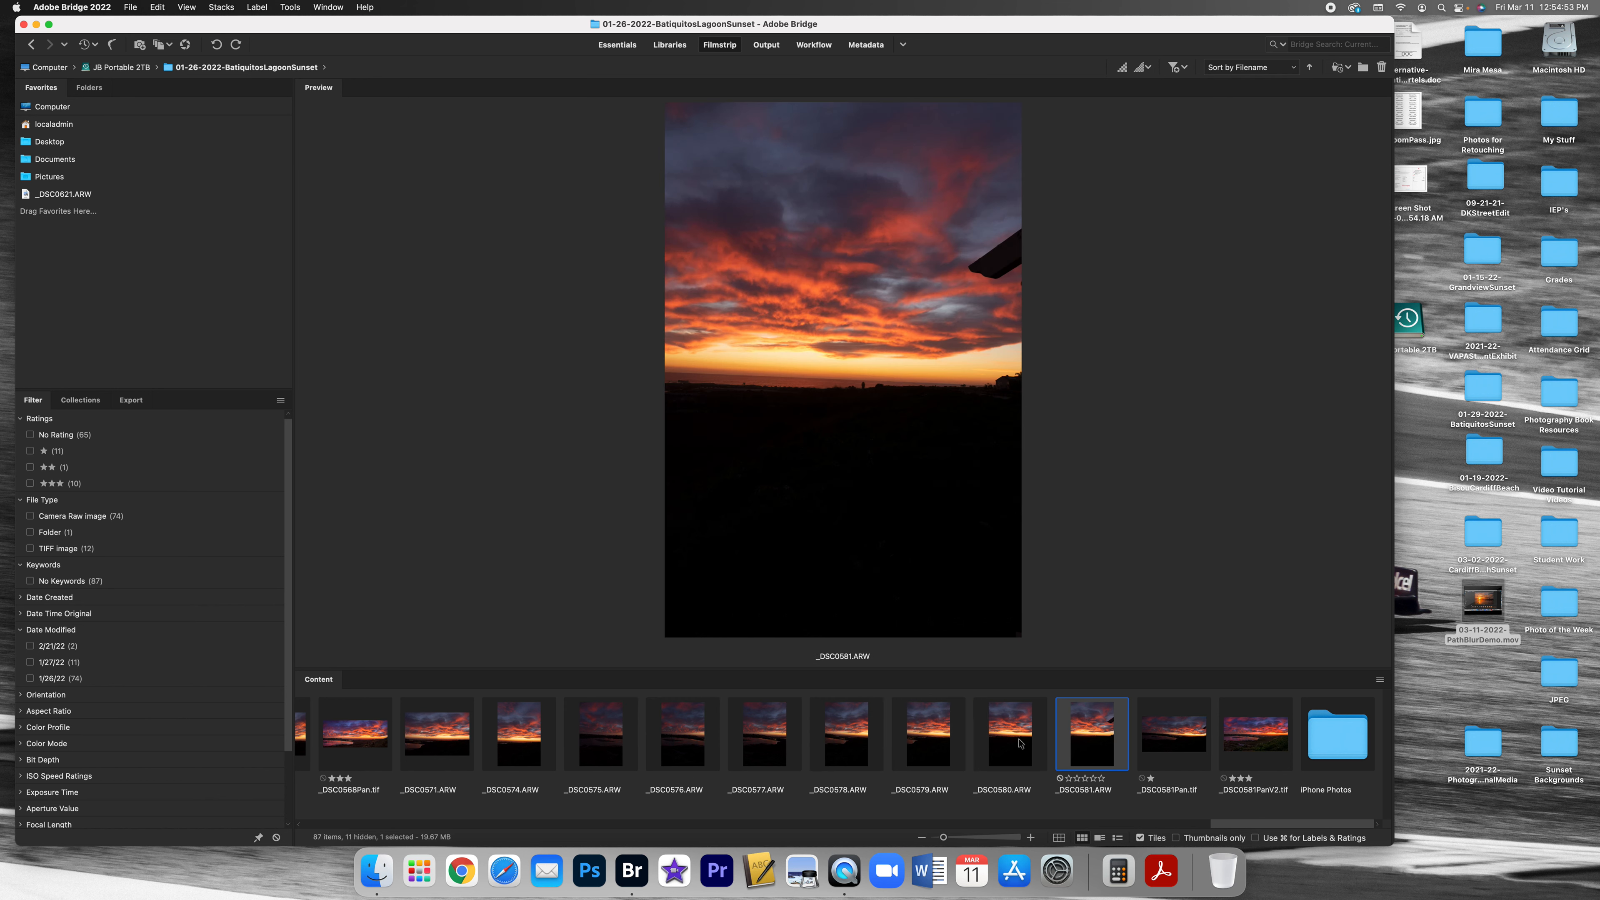
pyautogui.keyDown('shift'); pyautogui.click(928, 745); pyautogui.keyUp('shift')
pyautogui.keyDown('shift'); pyautogui.click(841, 743); pyautogui.keyUp('shift')
pyautogui.keyDown('shift'); pyautogui.click(769, 744); pyautogui.keyUp('shift')
pyautogui.hscroll(-2, 782, 744)
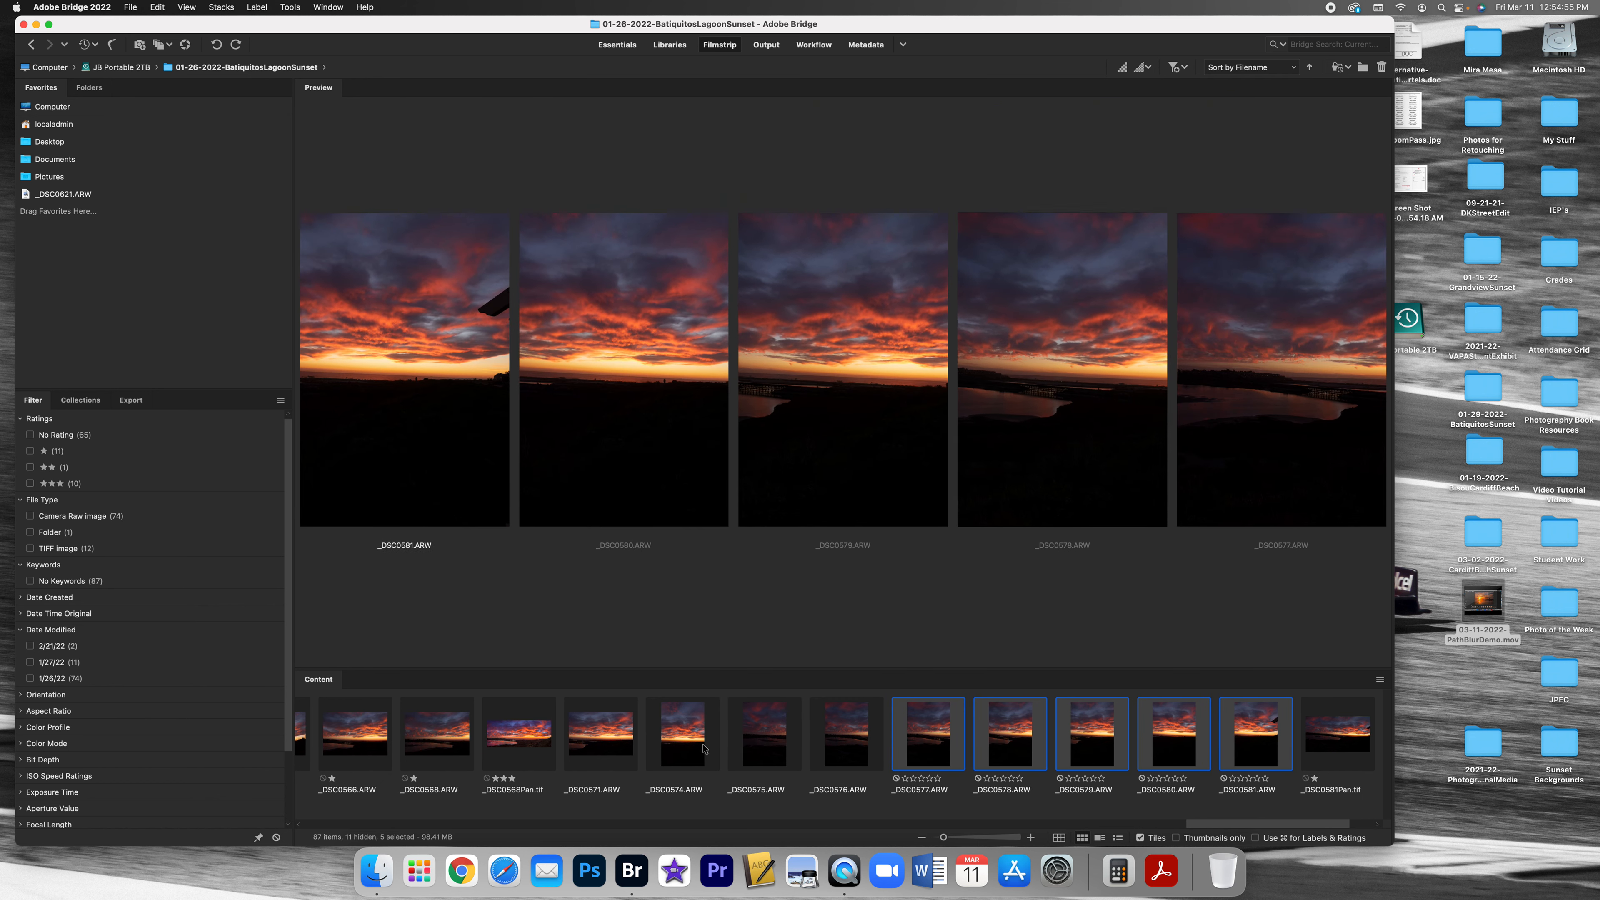
pyautogui.keyDown('shift'); pyautogui.click(842, 743); pyautogui.keyUp('shift')
pyautogui.keyDown('shift'); pyautogui.click(795, 744); pyautogui.keyUp('shift')
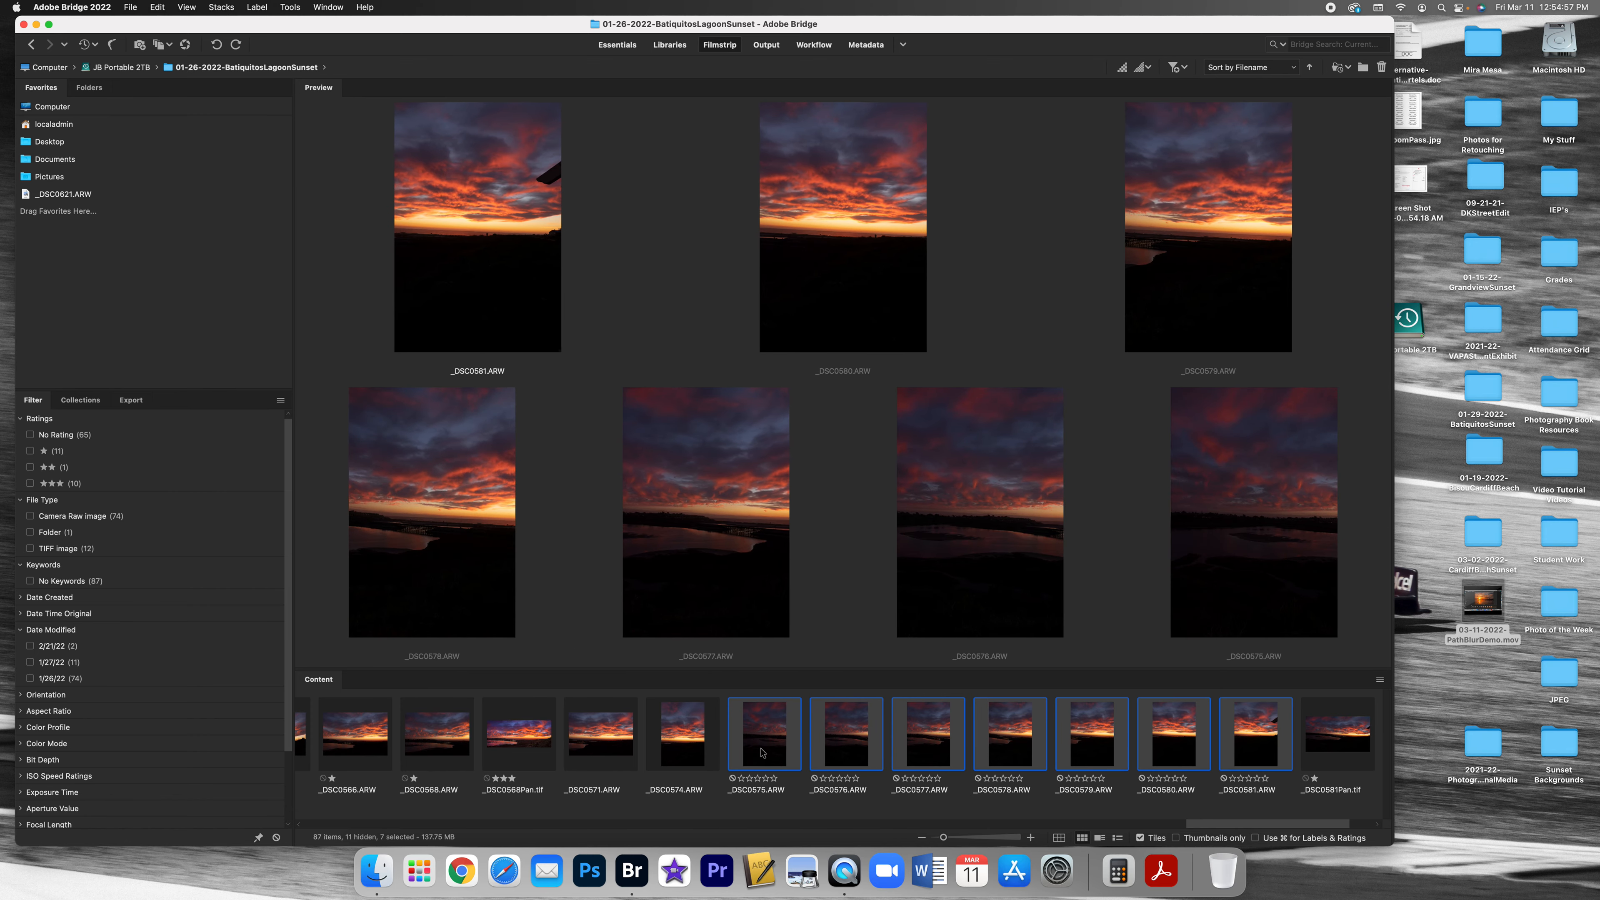
pyautogui.hscroll(2, 781, 744)
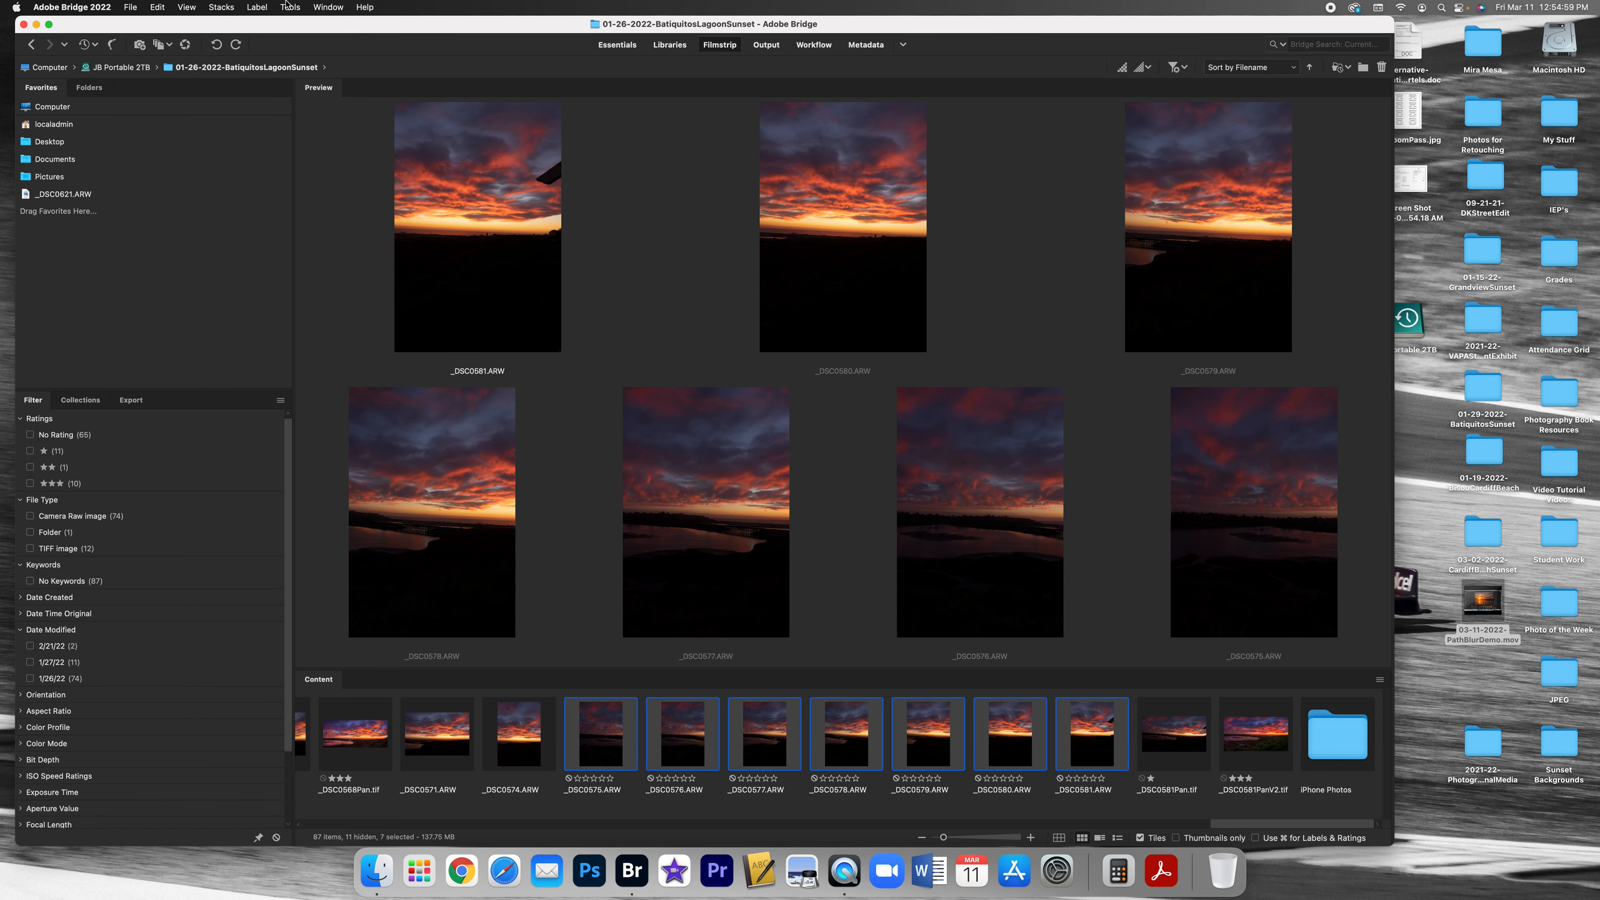
# Merge the selected frames into a panorama with Photoshop's Photomerge, using the Auto layout and Blend Images Together
pyautogui.click(289, 7)
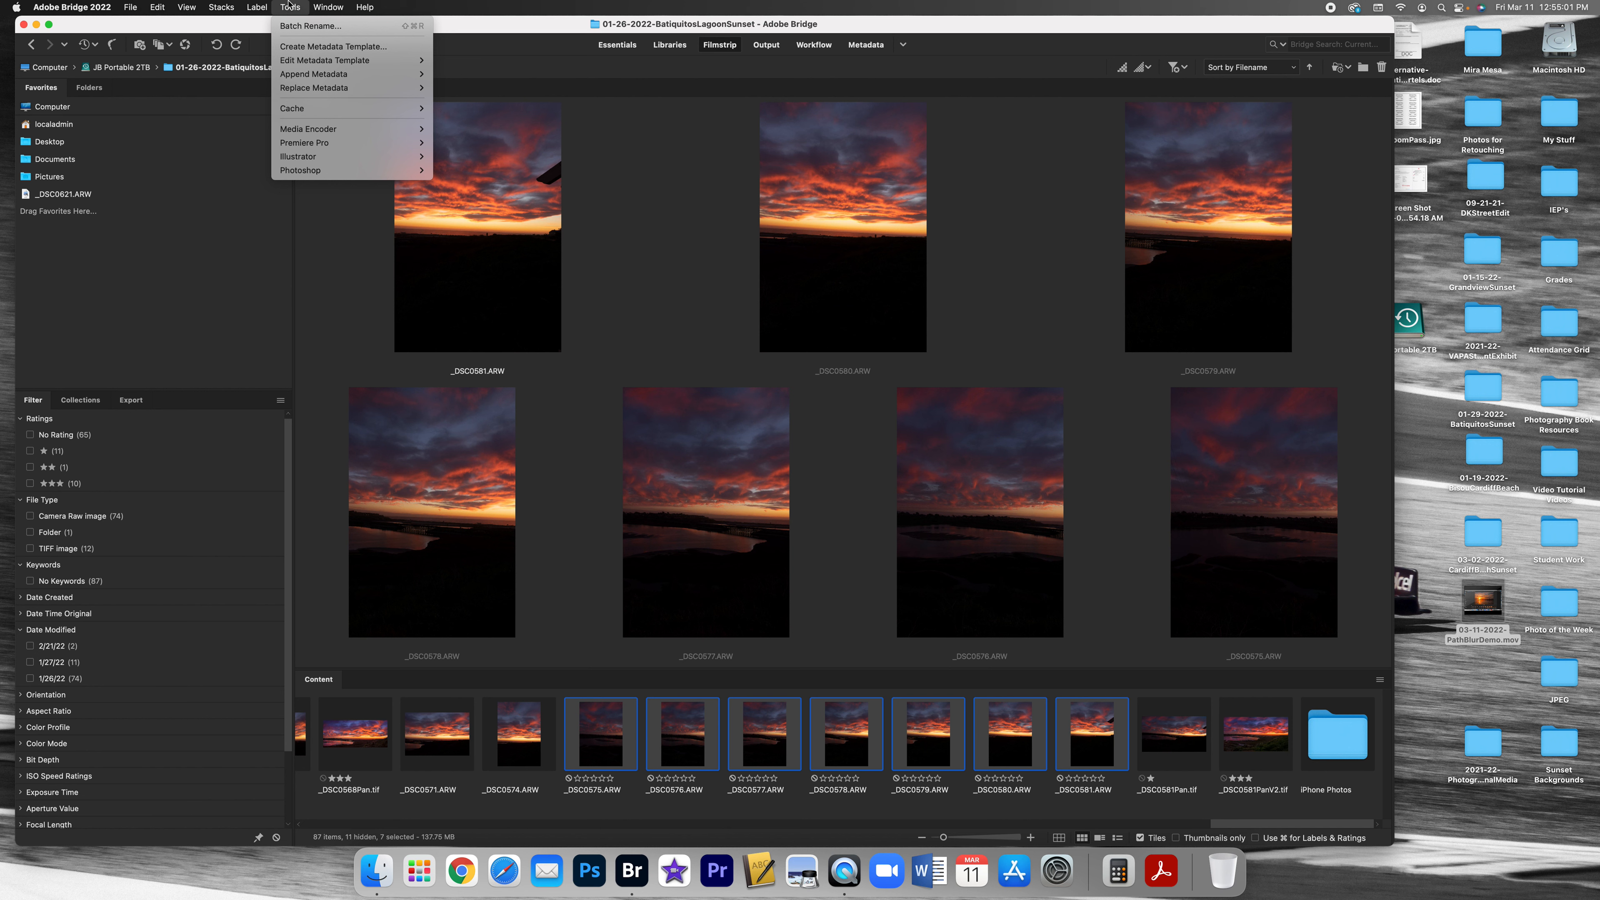
pyautogui.moveTo(353, 170)
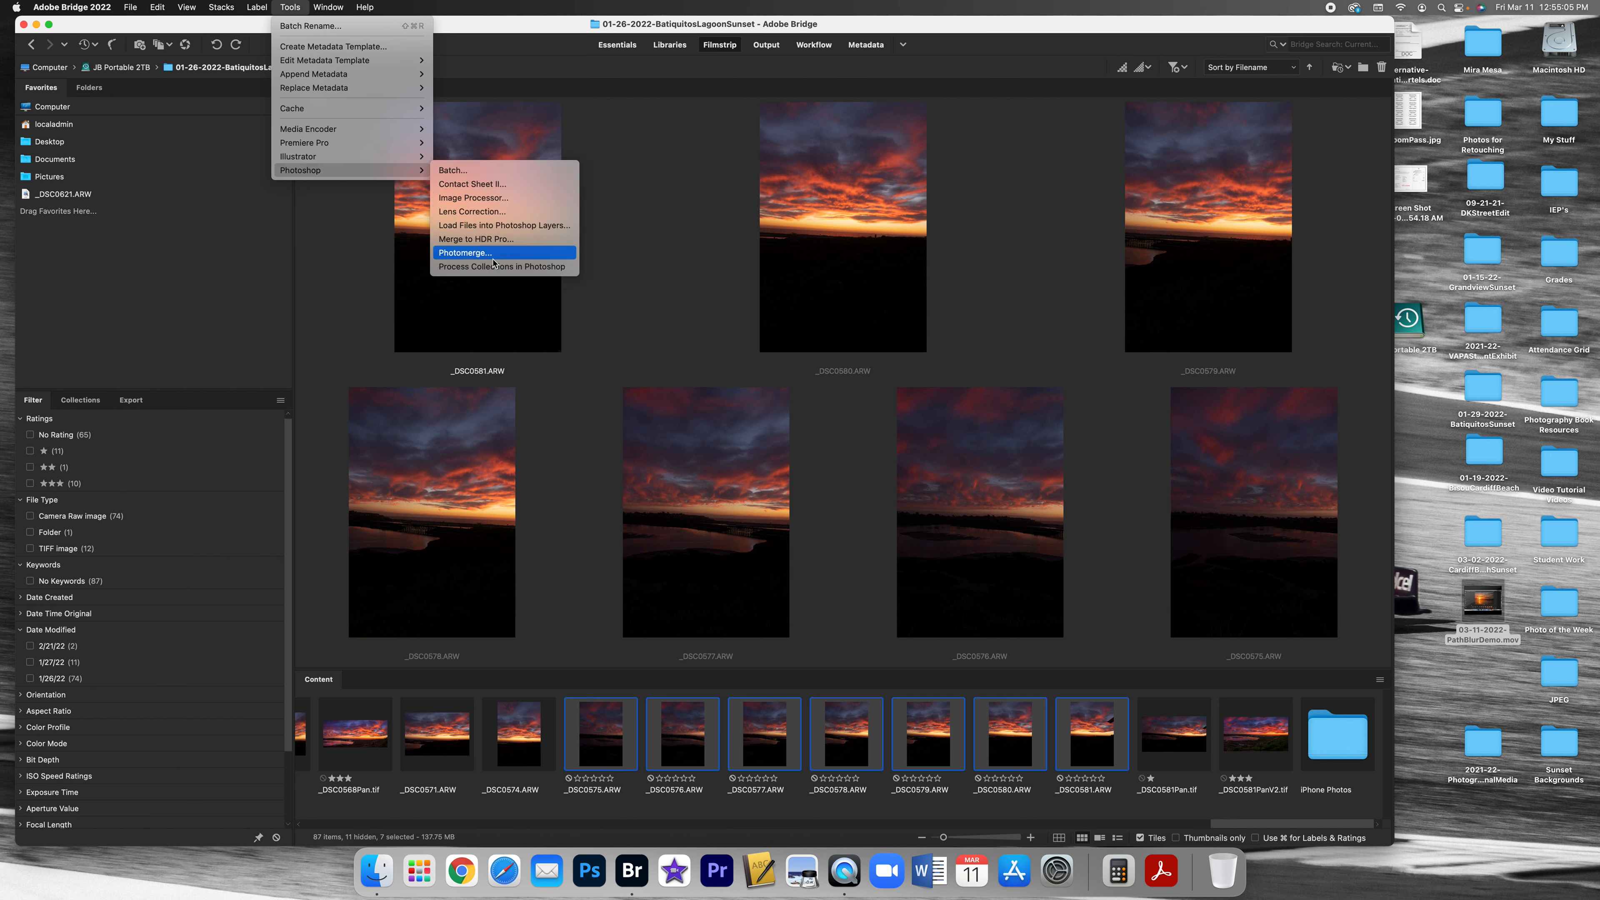
pyautogui.click(454, 253)
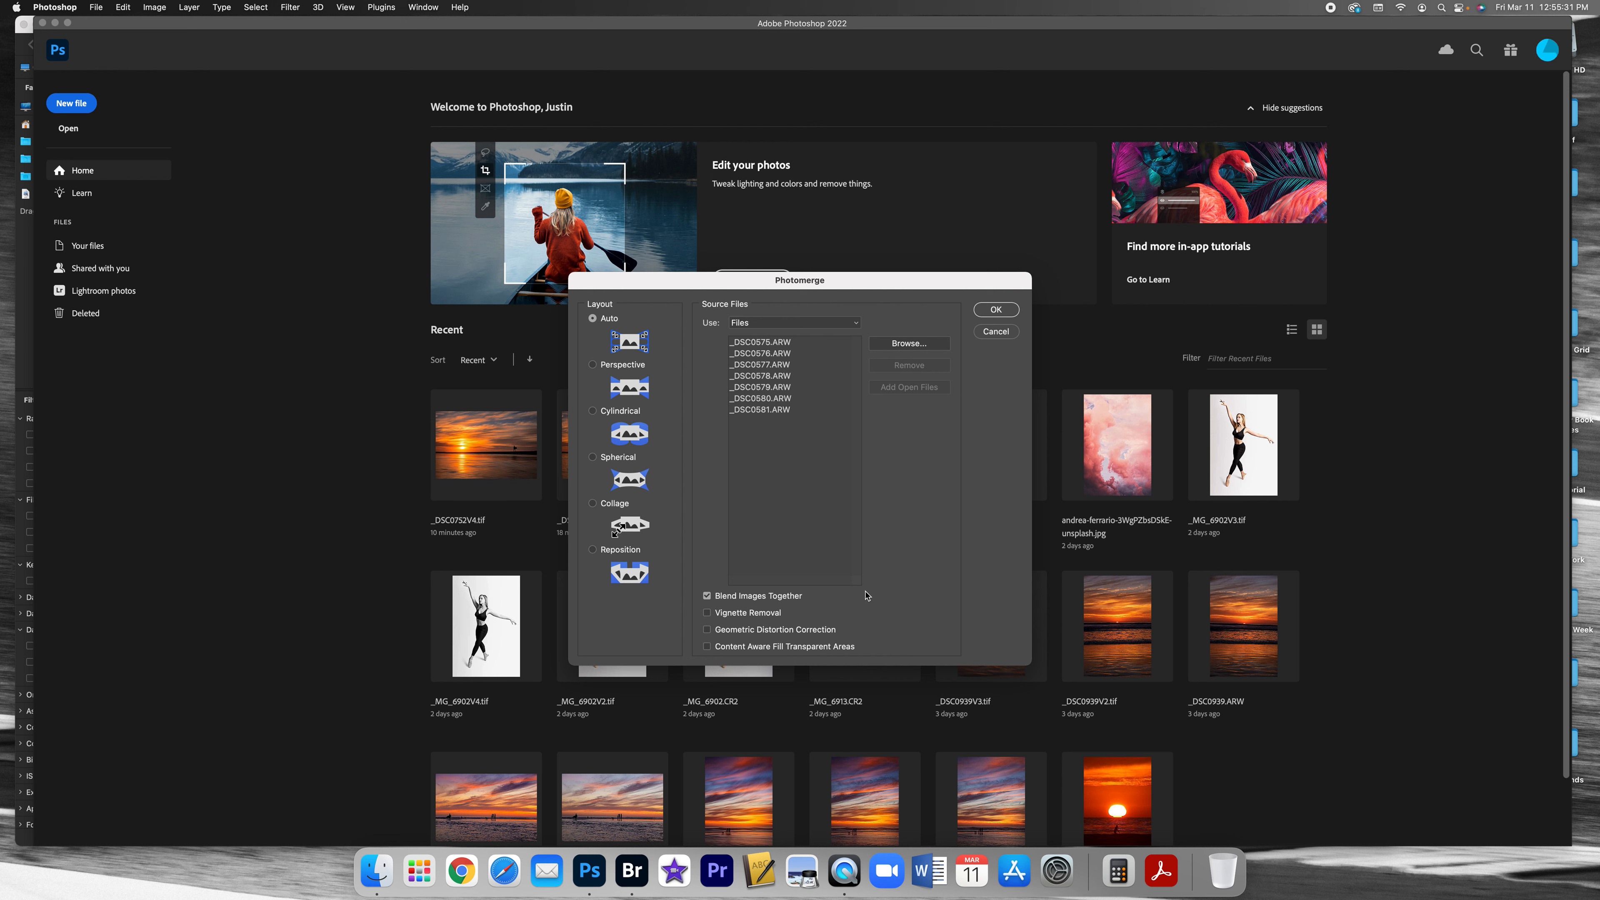
pyautogui.click(707, 596)
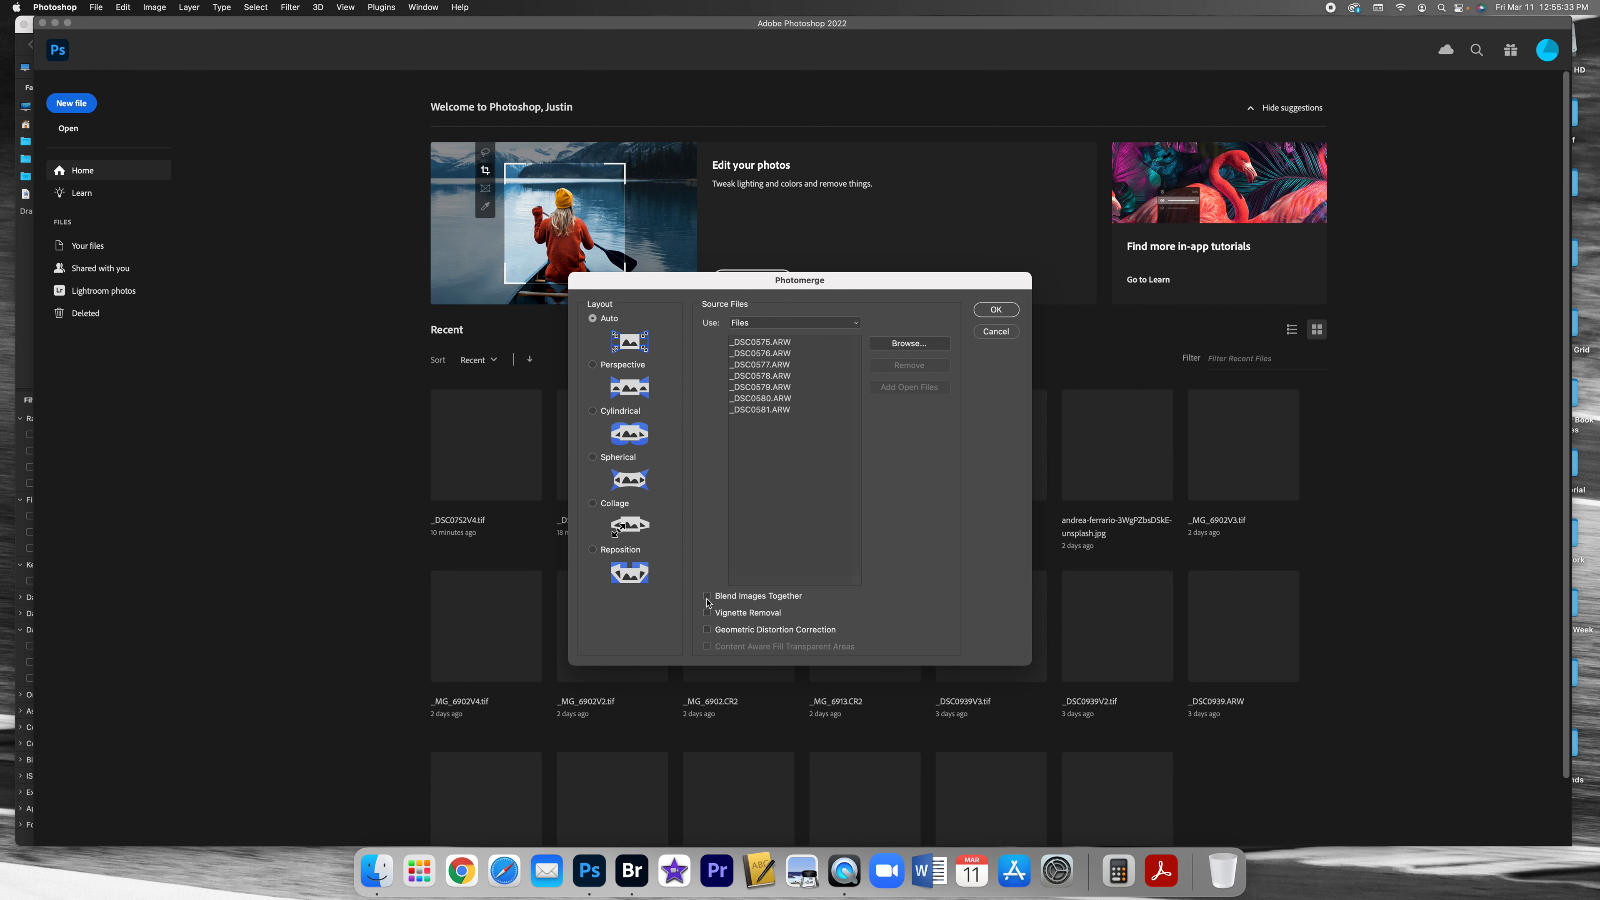
pyautogui.click(707, 597)
pyautogui.click(999, 312)
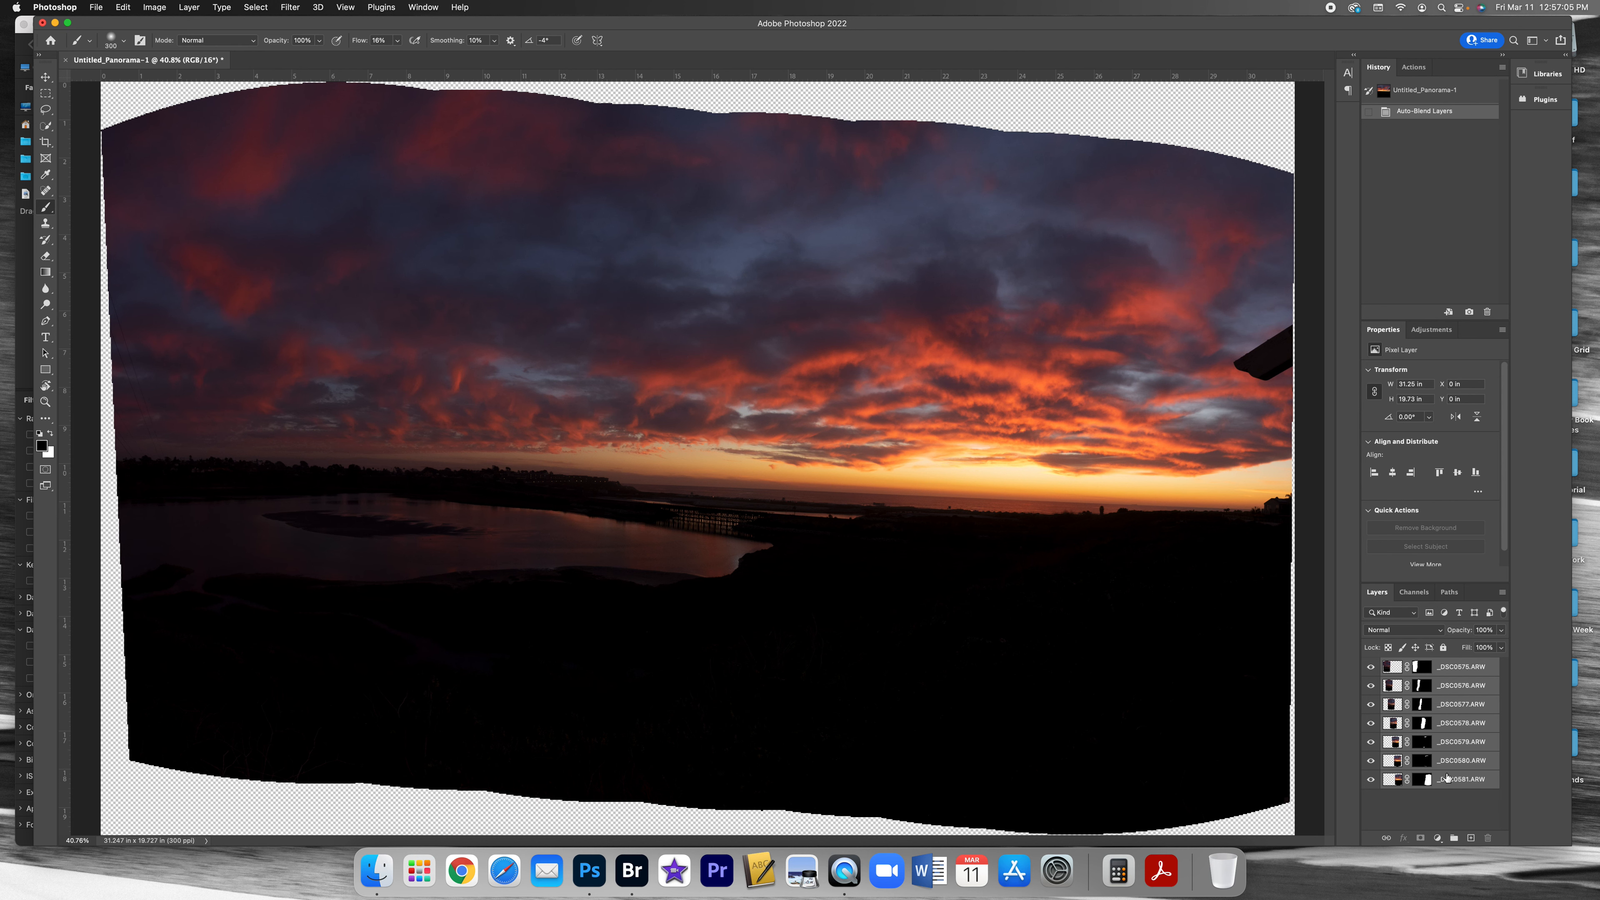
# Straighten the merged panorama along the horizon line with the Crop tool's Straighten option
pyautogui.press('super+minus')
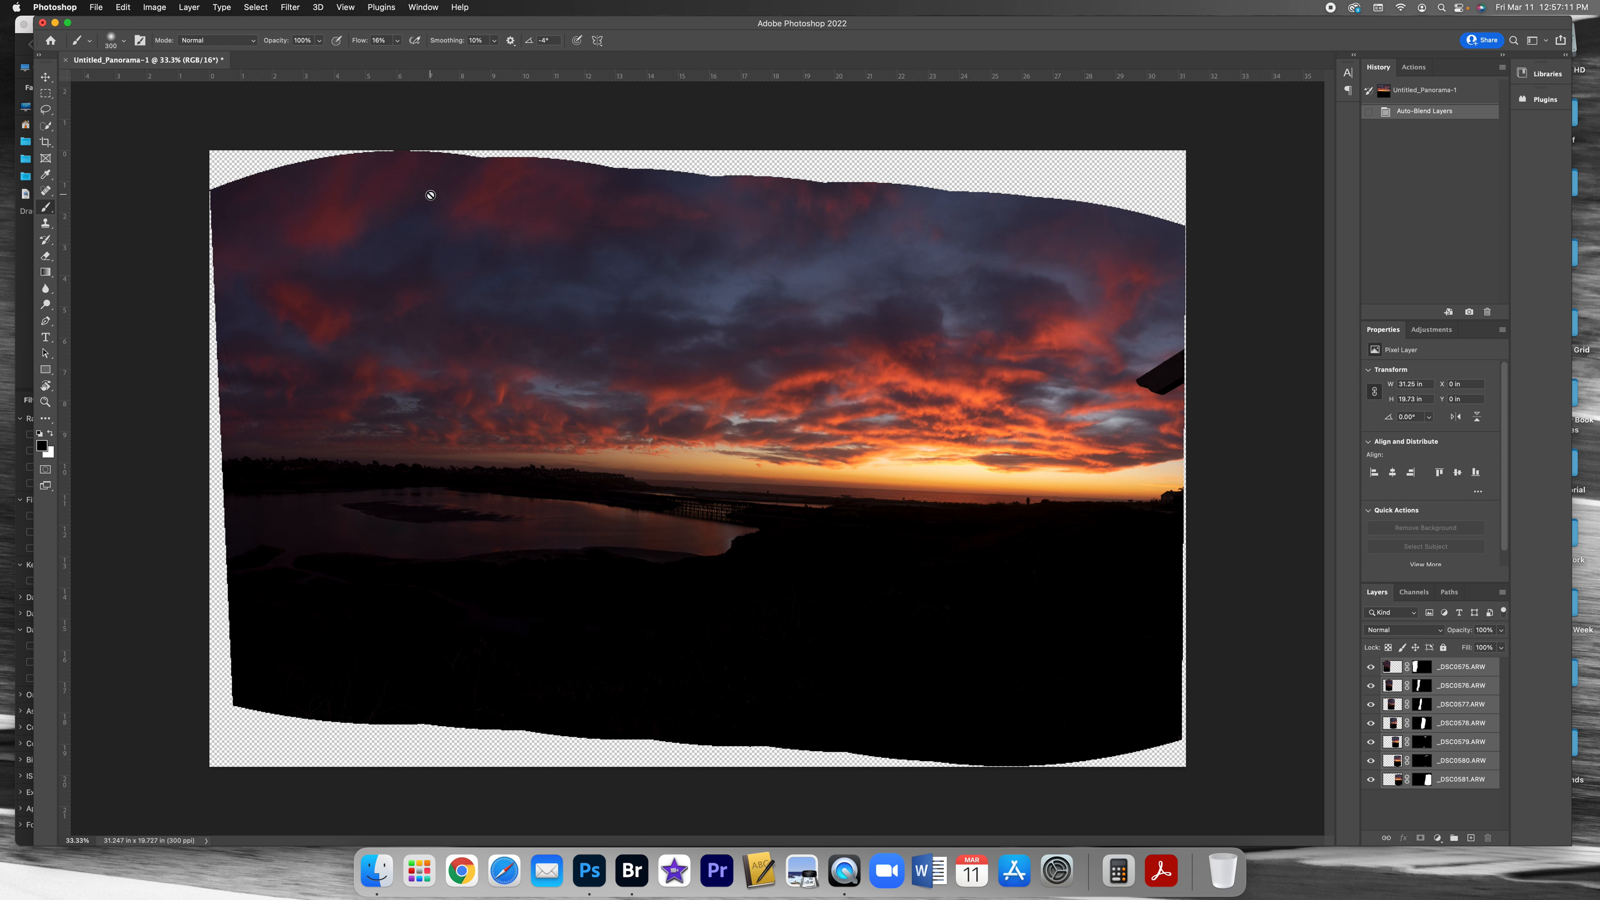
pyautogui.click(45, 144)
pyautogui.click(327, 42)
pyautogui.moveTo(1156, 499); pyautogui.dragTo(385, 467)
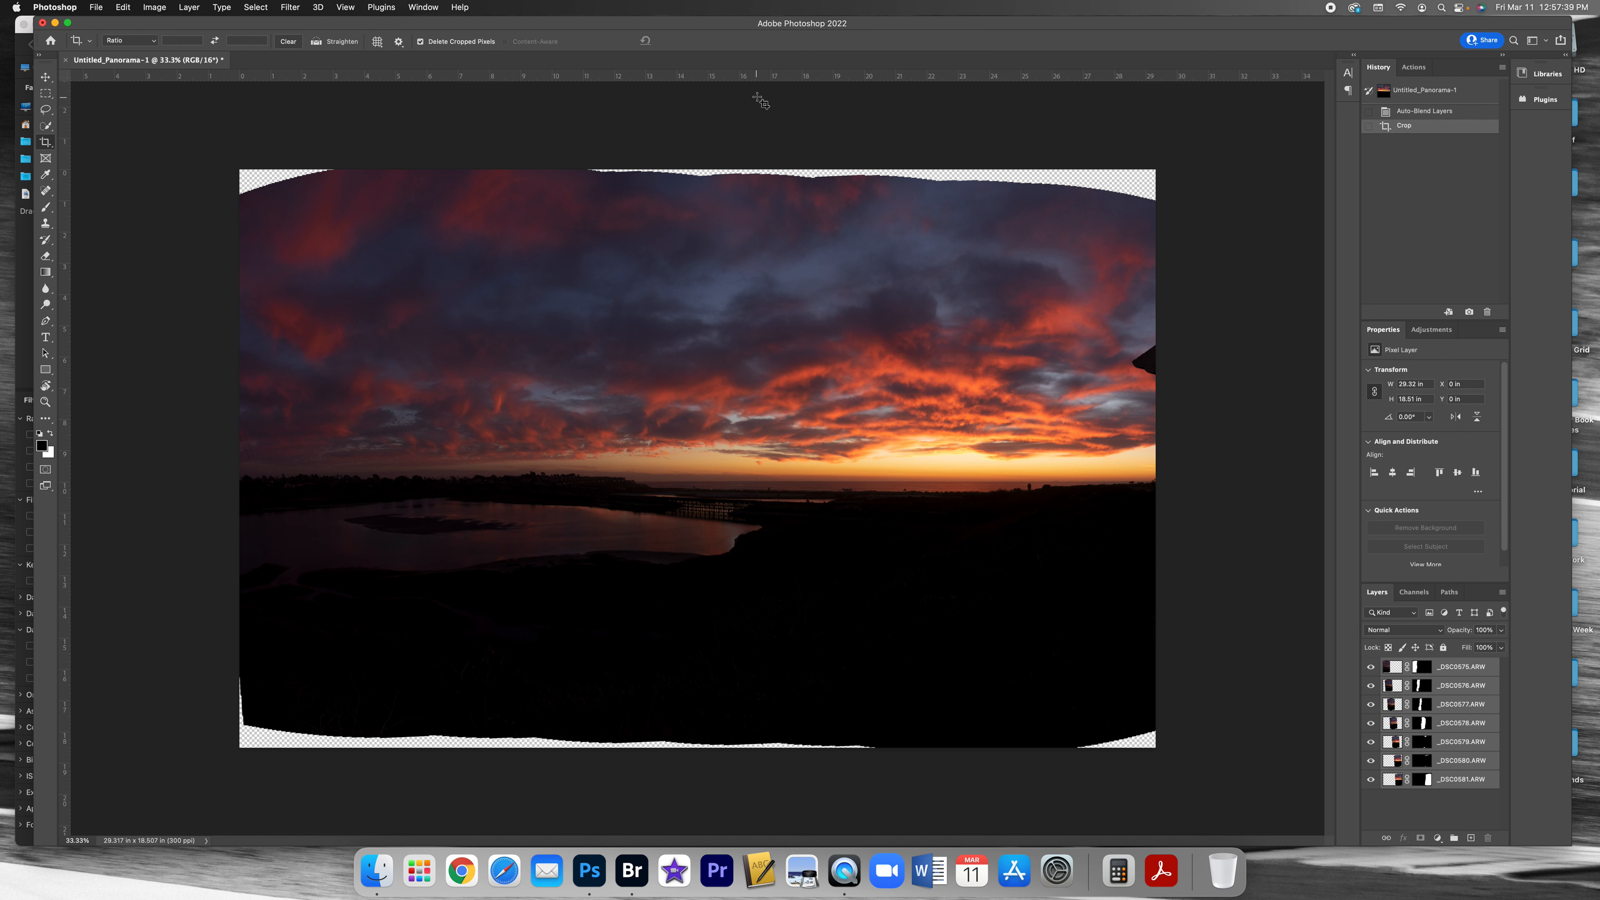
# Place a horizontal guide on the horizon and fine-tune the crop rotation against it
pyautogui.moveTo(755, 77); pyautogui.dragTo(896, 473)
pyautogui.moveTo(124, 122); pyautogui.dragTo(1377, 775)
pyautogui.moveTo(1186, 151); pyautogui.dragTo(1189, 147)
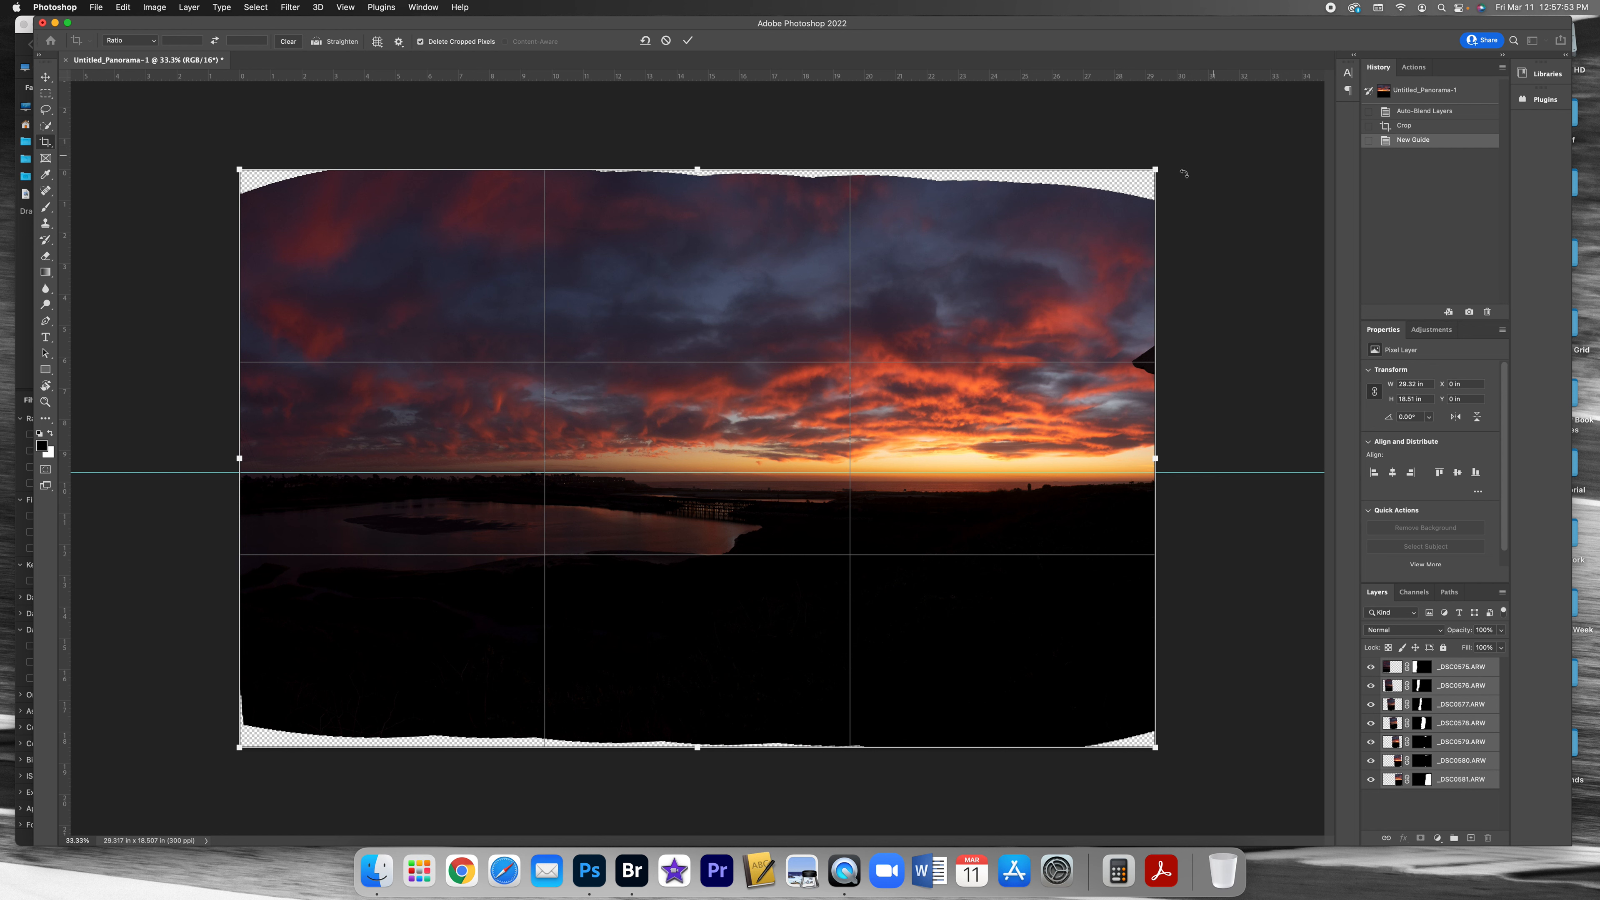
pyautogui.press('Return')
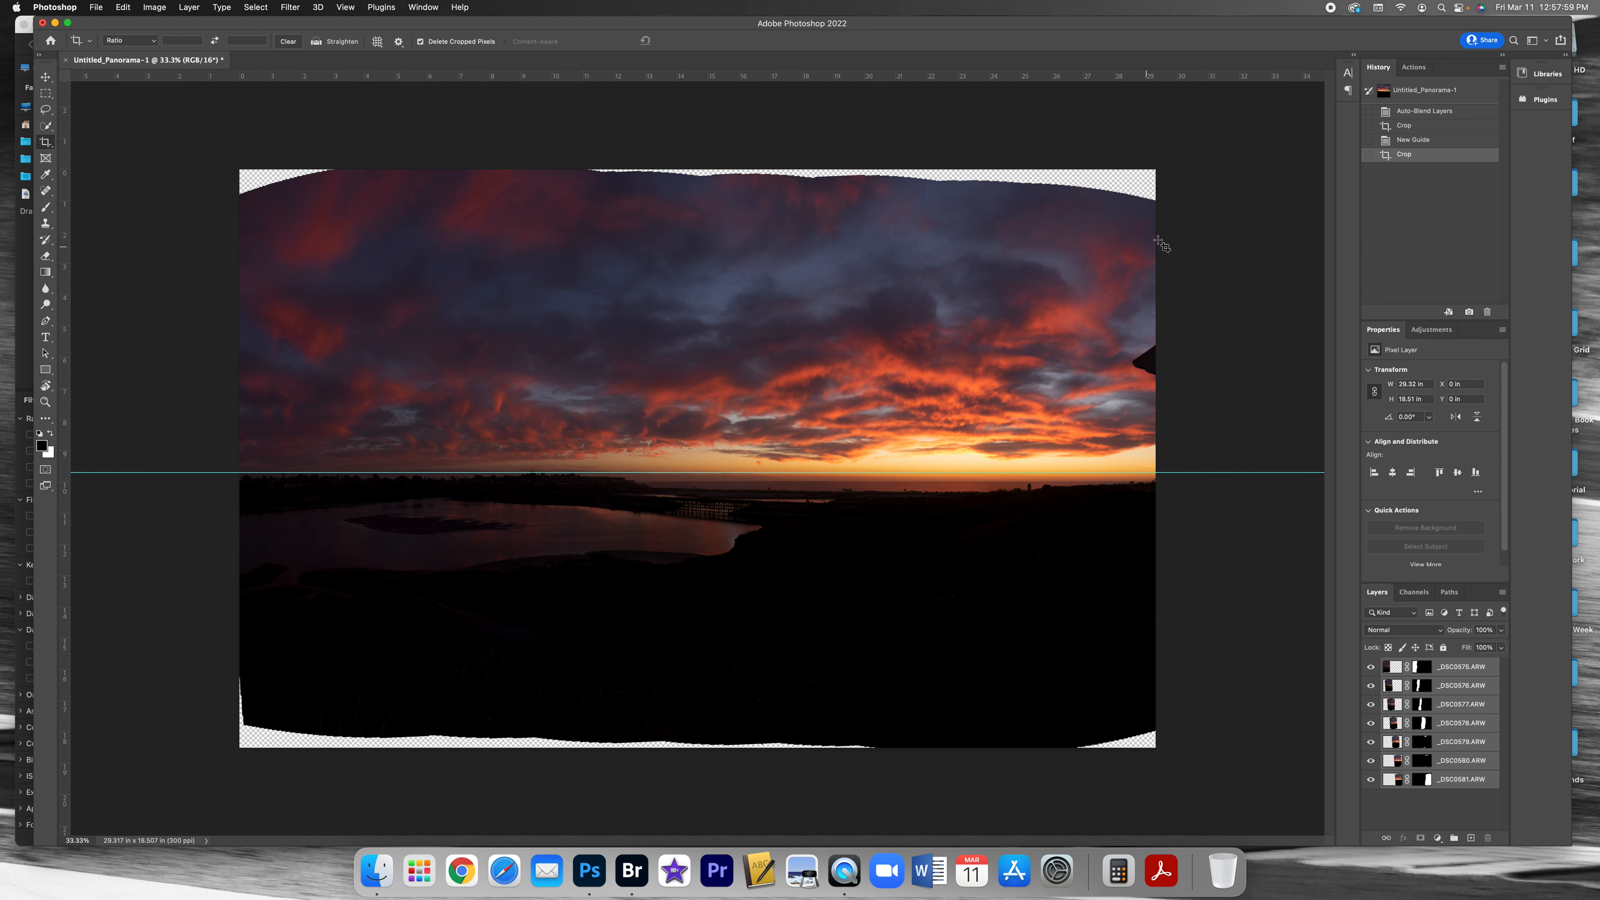
# Crop the uneven upper and lower edges to a height of about 17.55 in and clear the guides
pyautogui.moveTo(197, 154); pyautogui.dragTo(1489, 810)
pyautogui.moveTo(698, 747); pyautogui.dragTo(709, 738)
pyautogui.moveTo(701, 170); pyautogui.dragTo(700, 190)
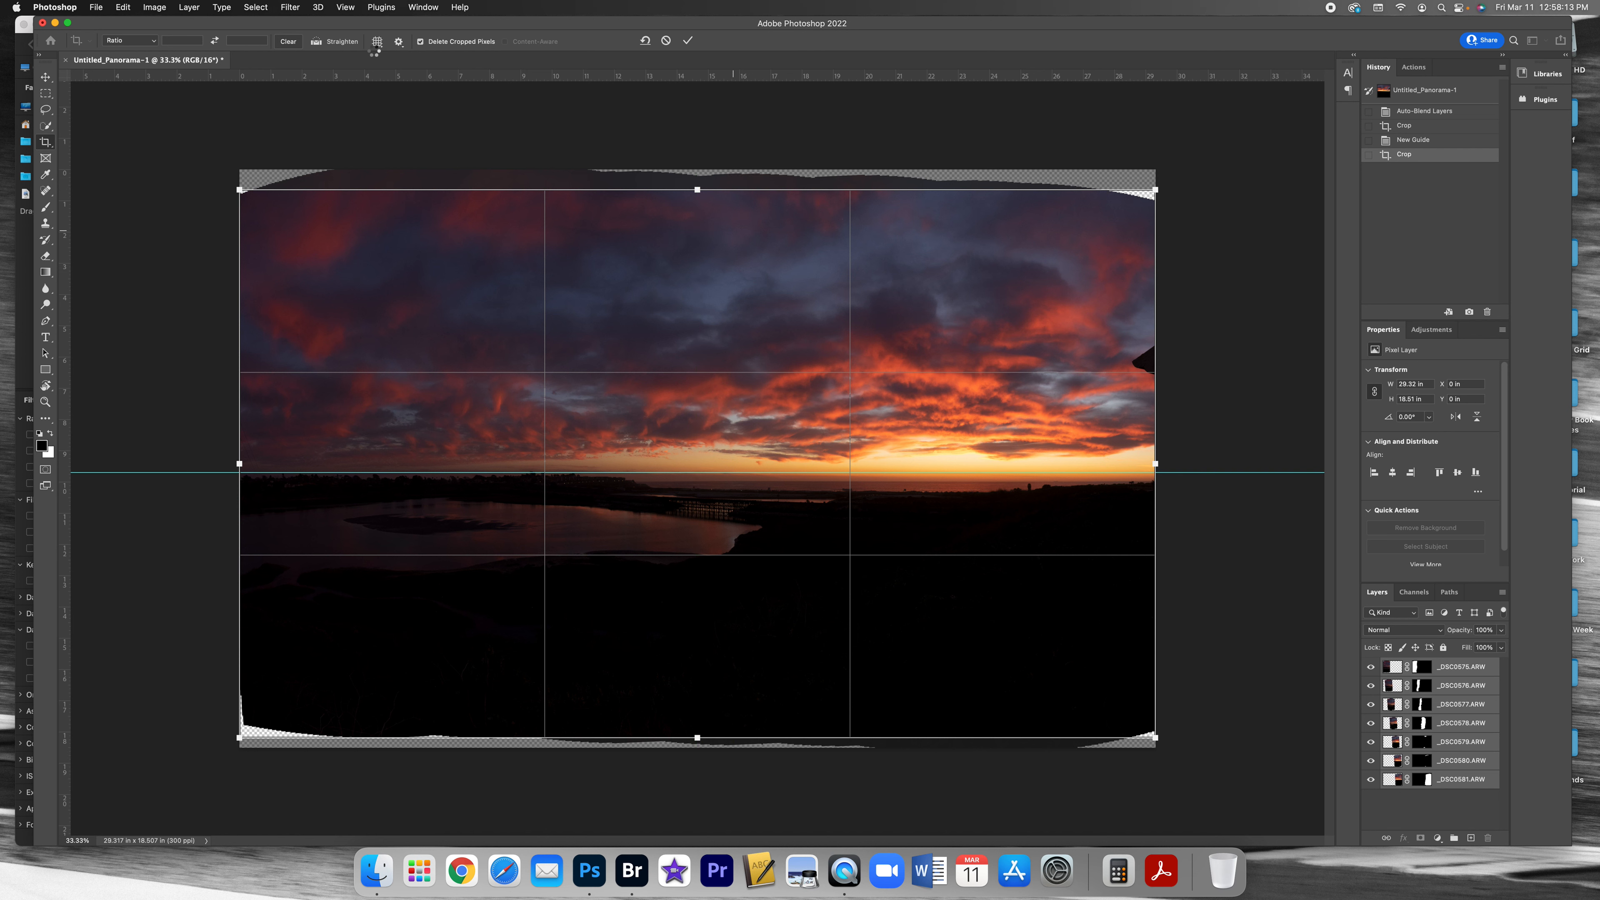
pyautogui.click(346, 7)
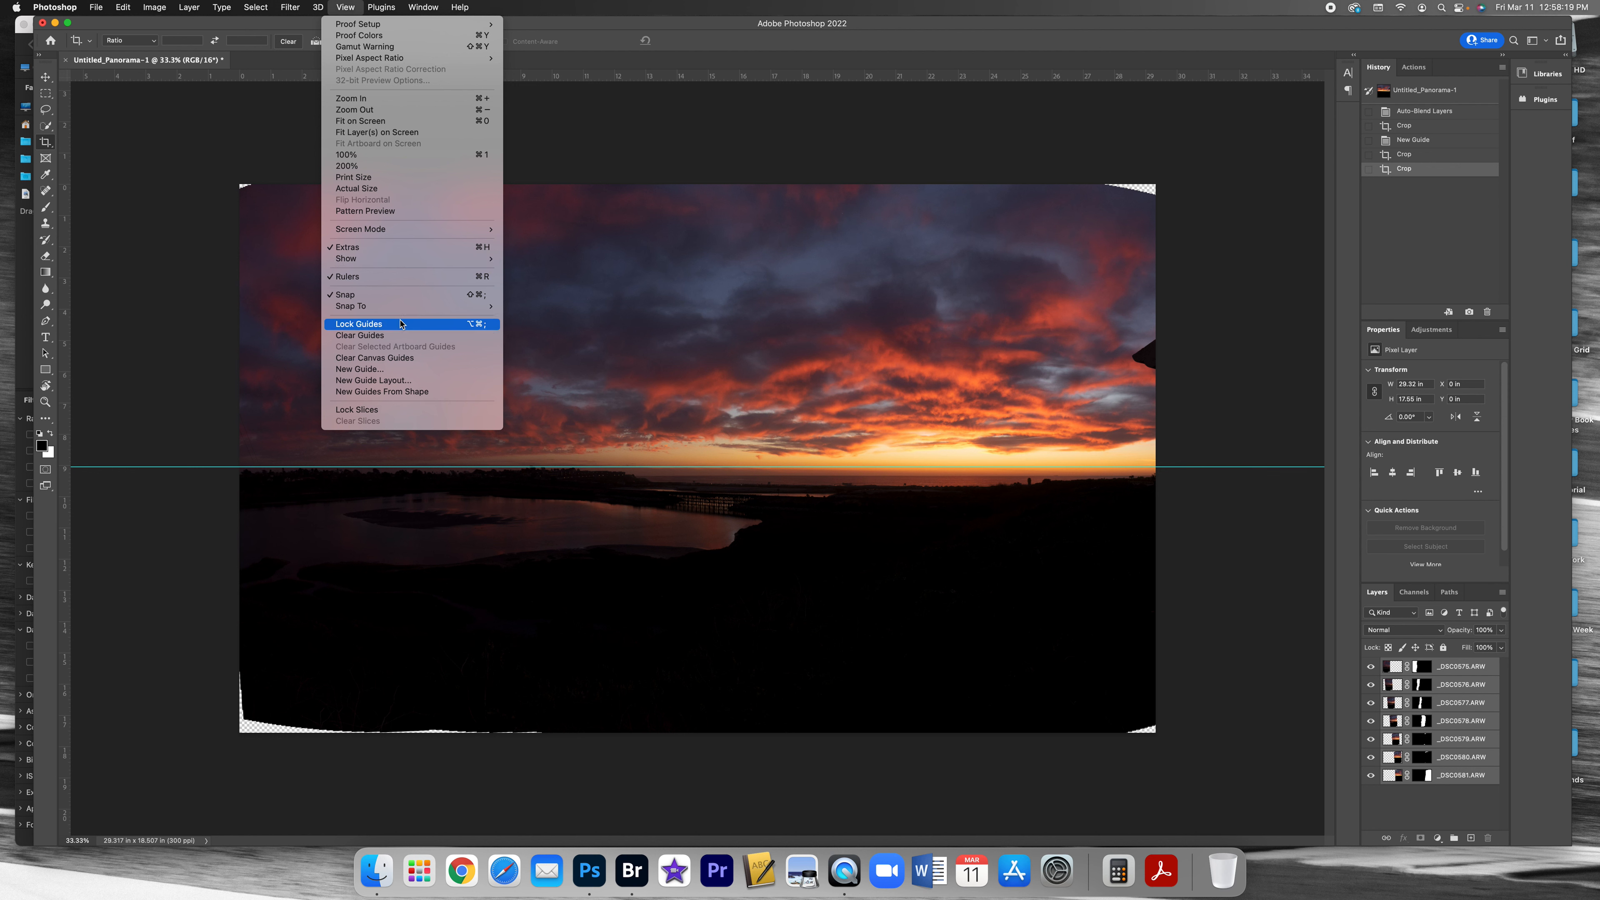
pyautogui.click(402, 335)
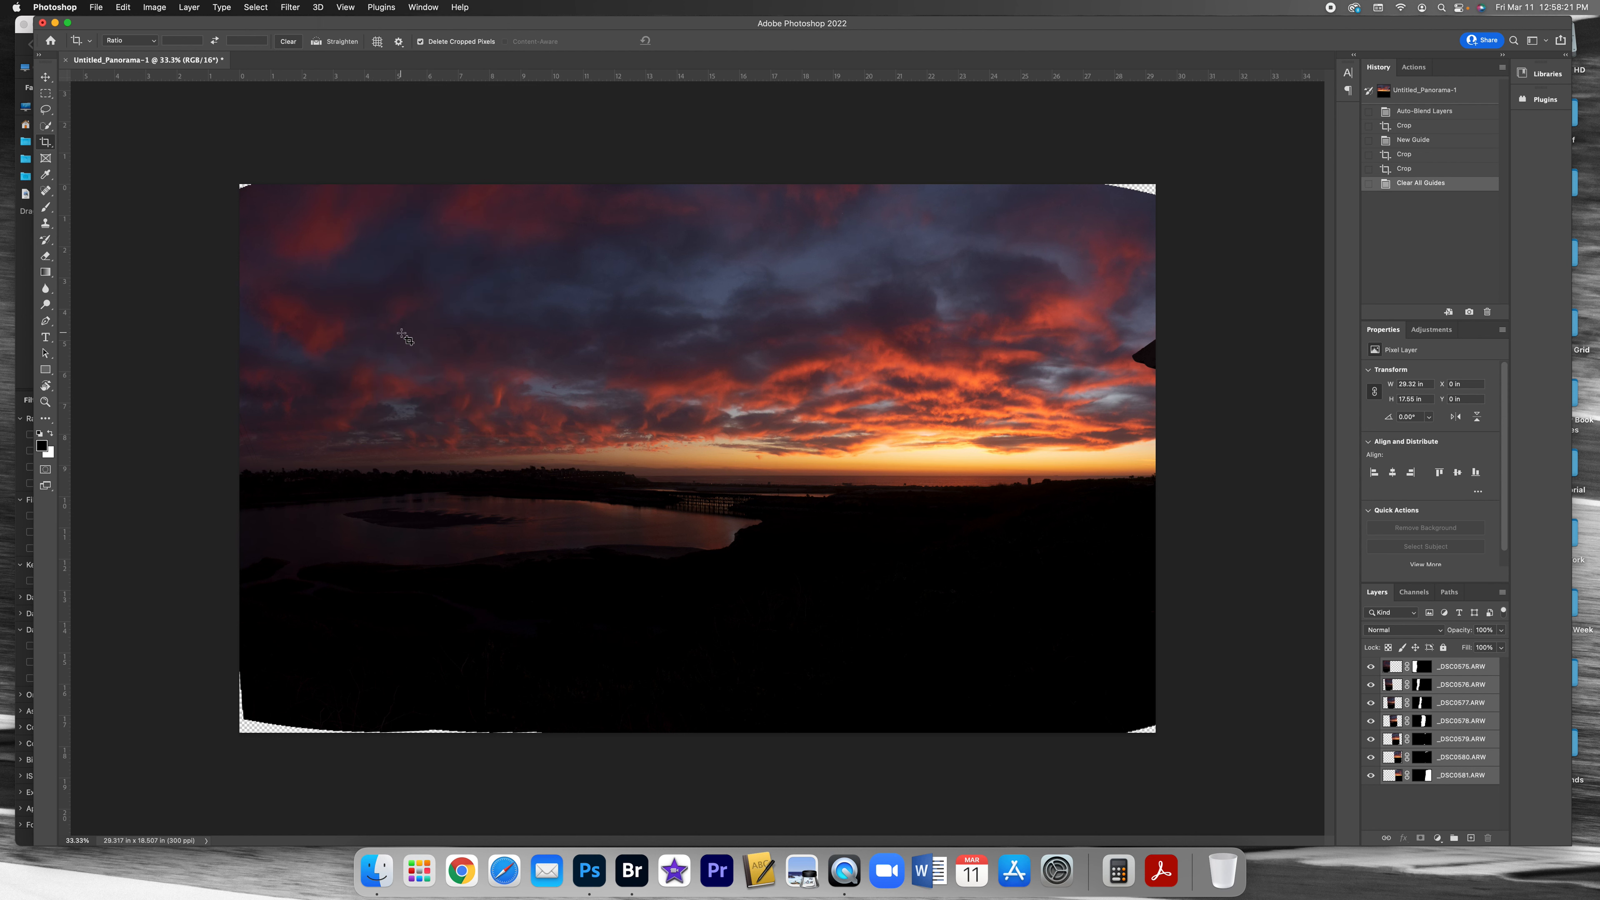
# With the Spot Healing Brush chosen, flatten the panorama and duplicate its Background layer as Background copy
pyautogui.click(45, 191)
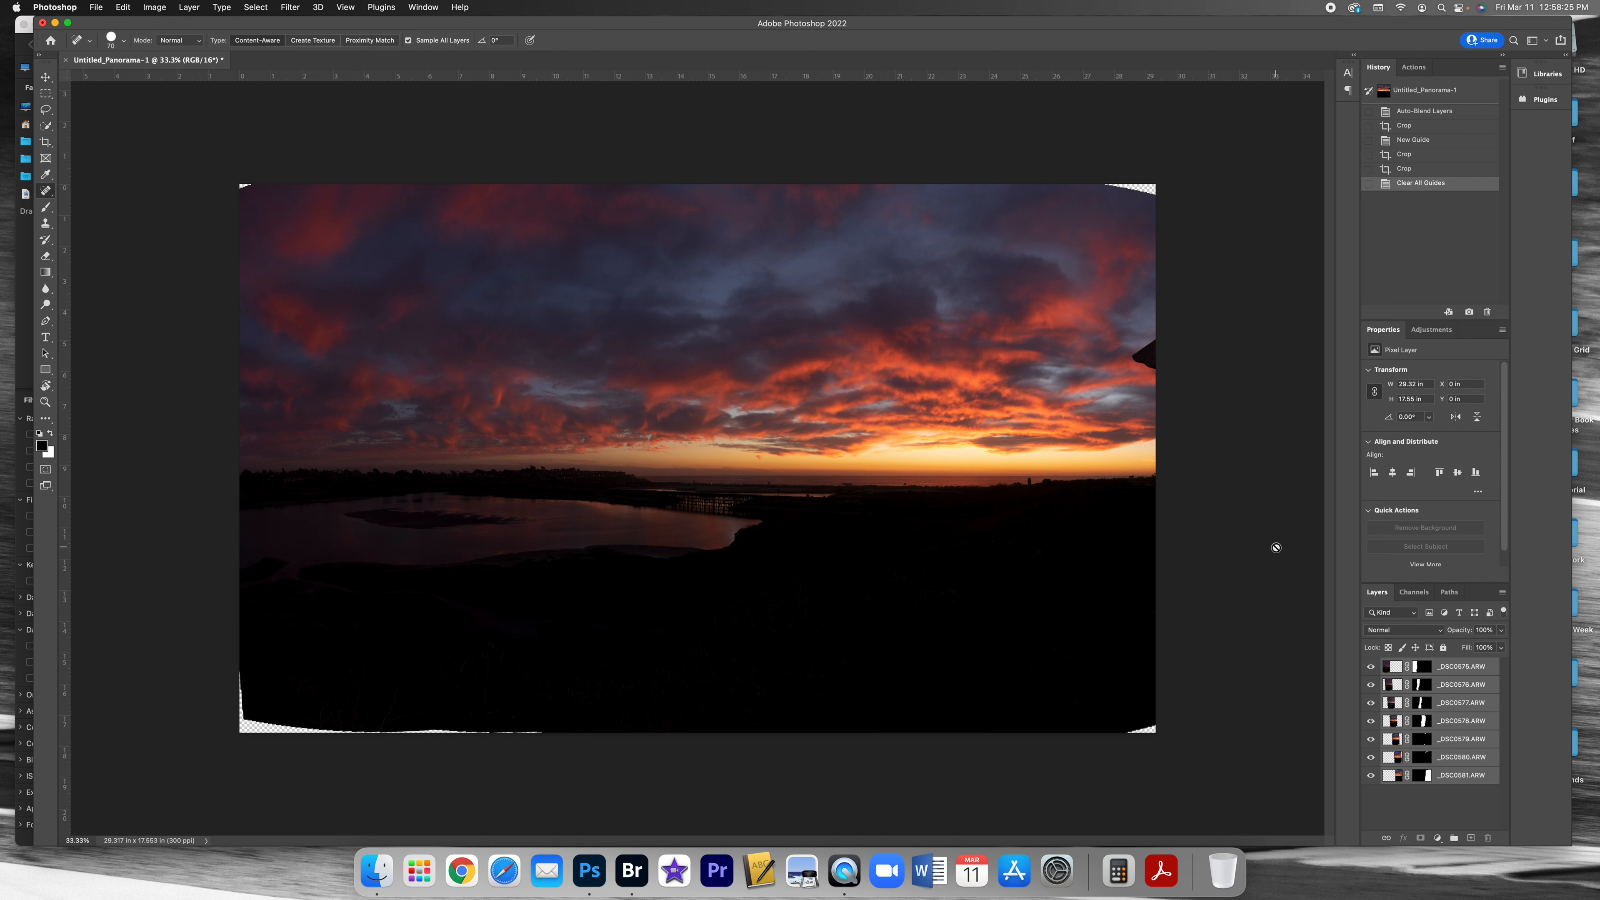
pyautogui.click(199, 7)
pyautogui.click(255, 479)
pyautogui.click(187, 5)
pyautogui.click(224, 59)
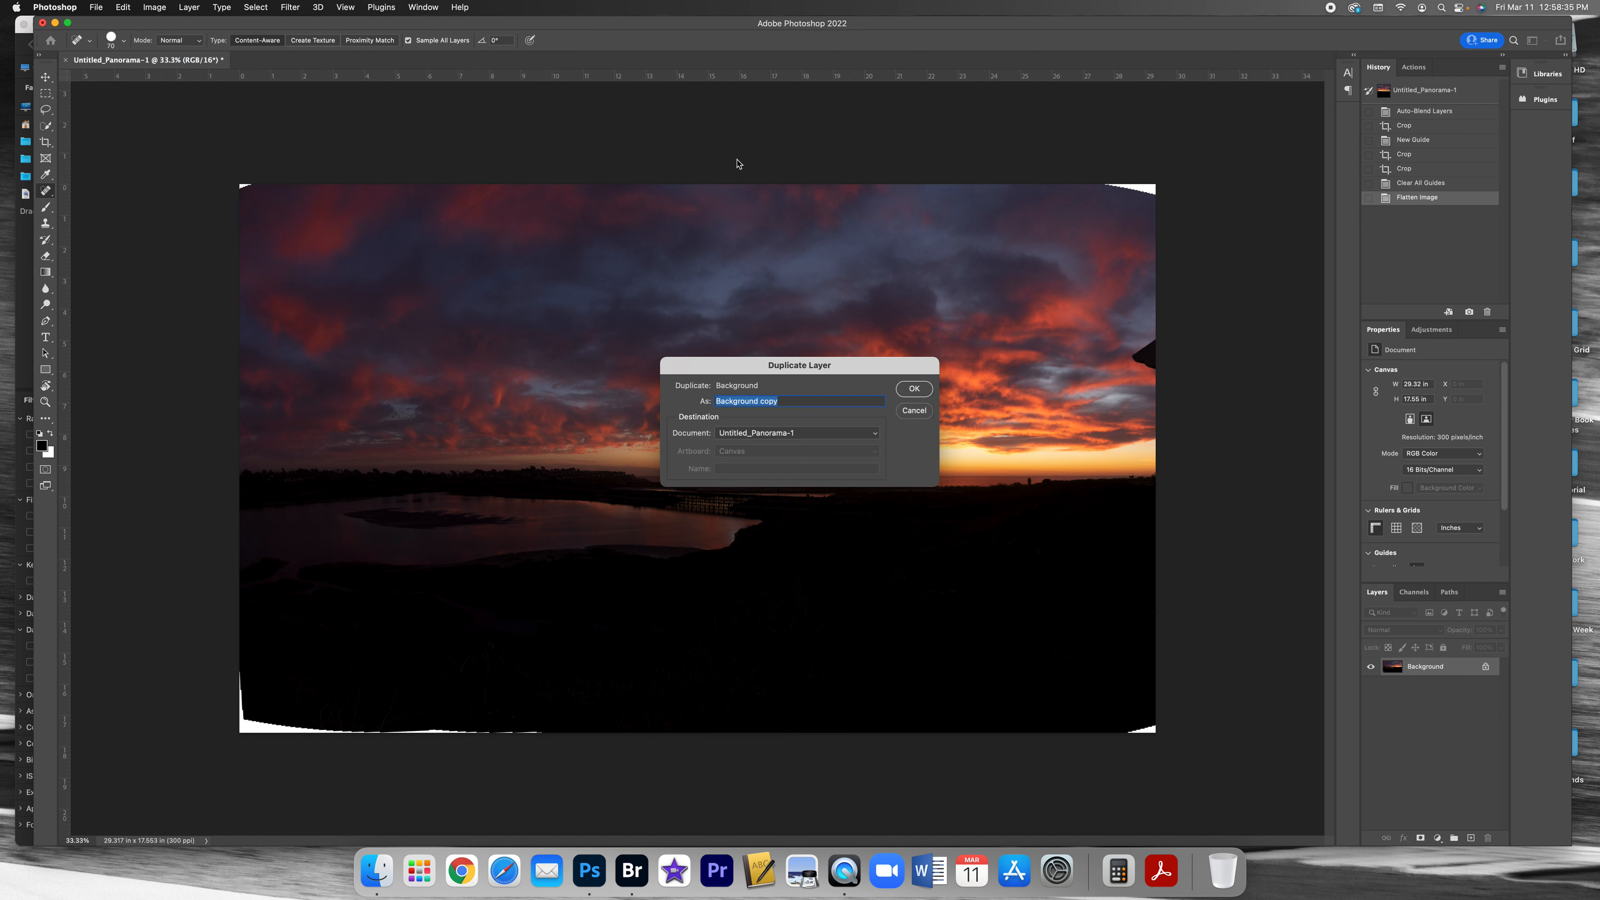
pyautogui.click(914, 388)
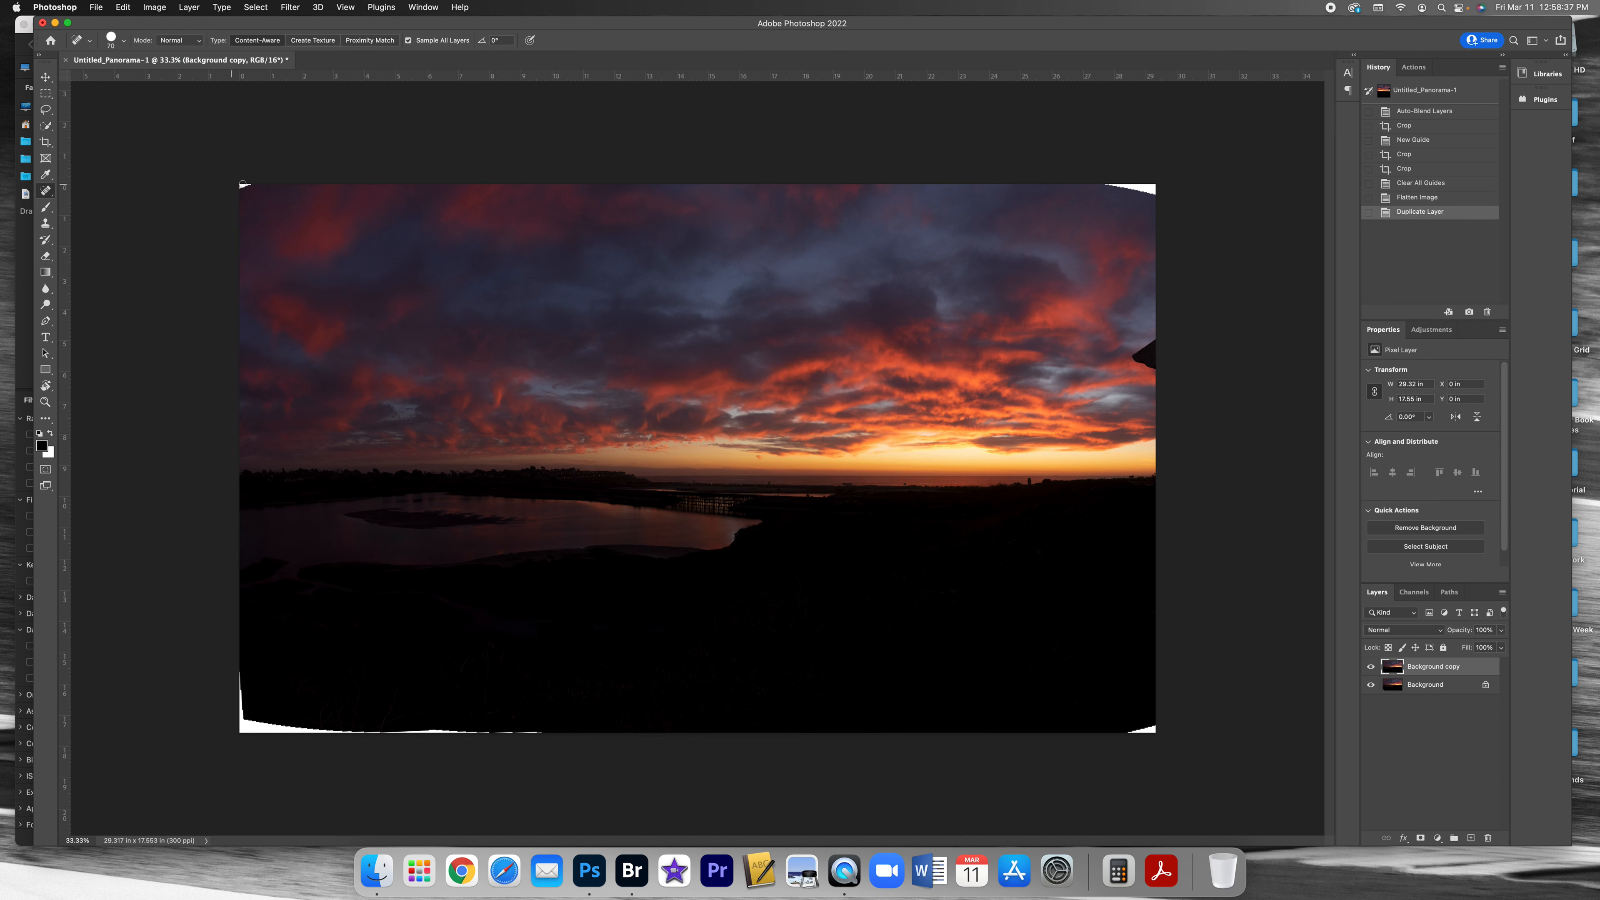
# Heal the white gaps in both upper corners, the lower-right corner and part of the lower edge with the Spot Healing Brush
pyautogui.moveTo(259, 185); pyautogui.dragTo(232, 190)
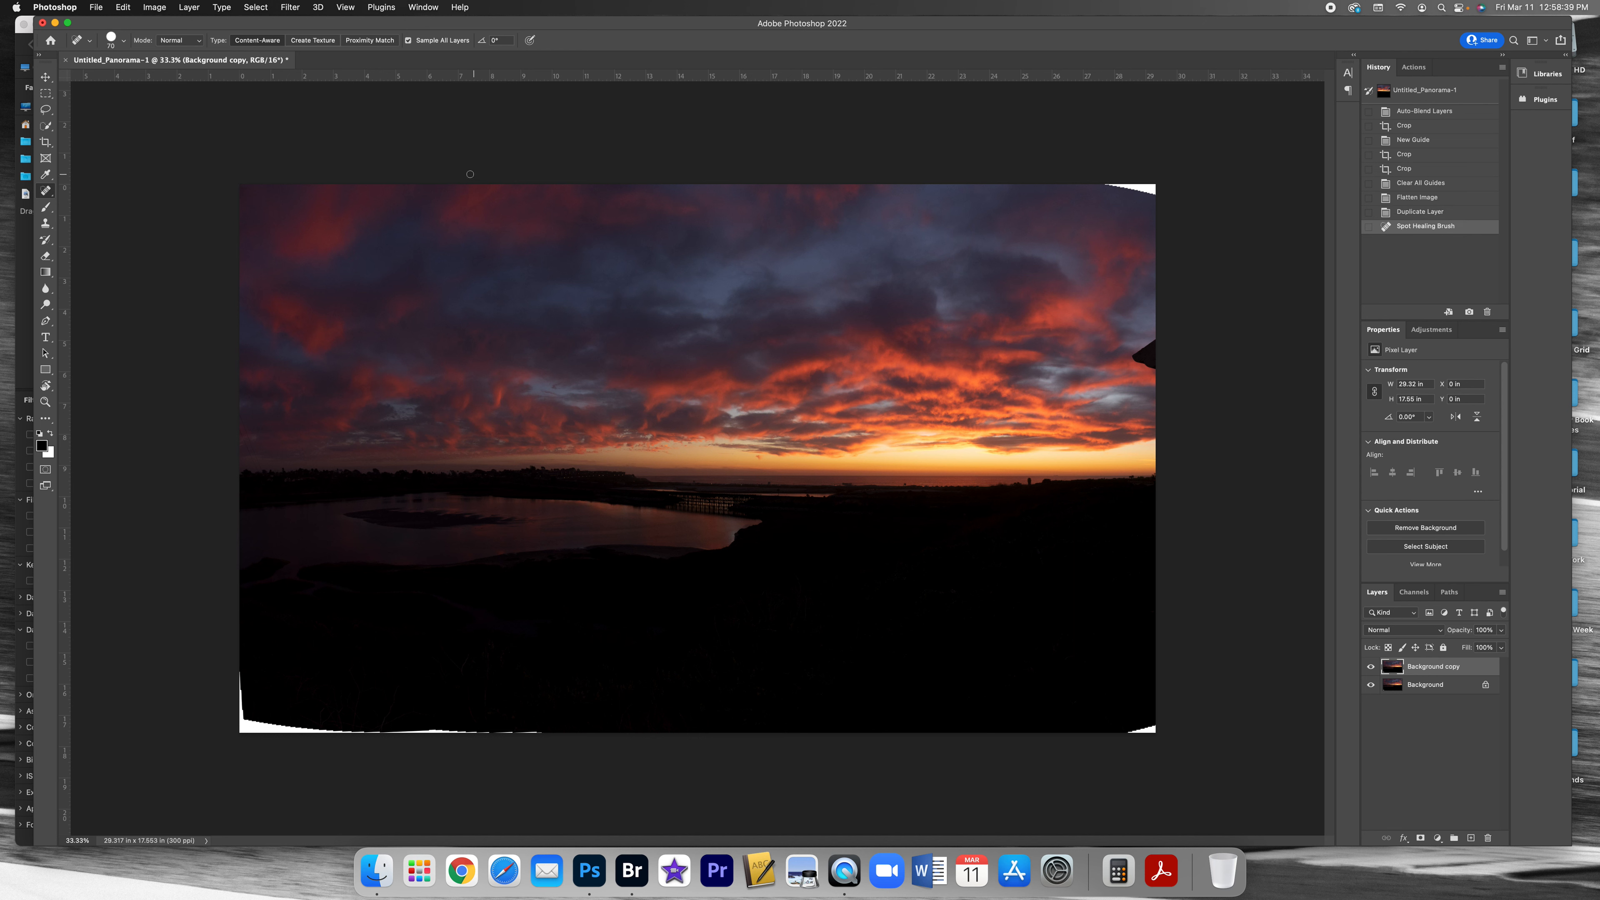
pyautogui.press(']')
pyautogui.press(']')
pyautogui.press(']')
pyautogui.moveTo(1099, 183); pyautogui.dragTo(1160, 181)
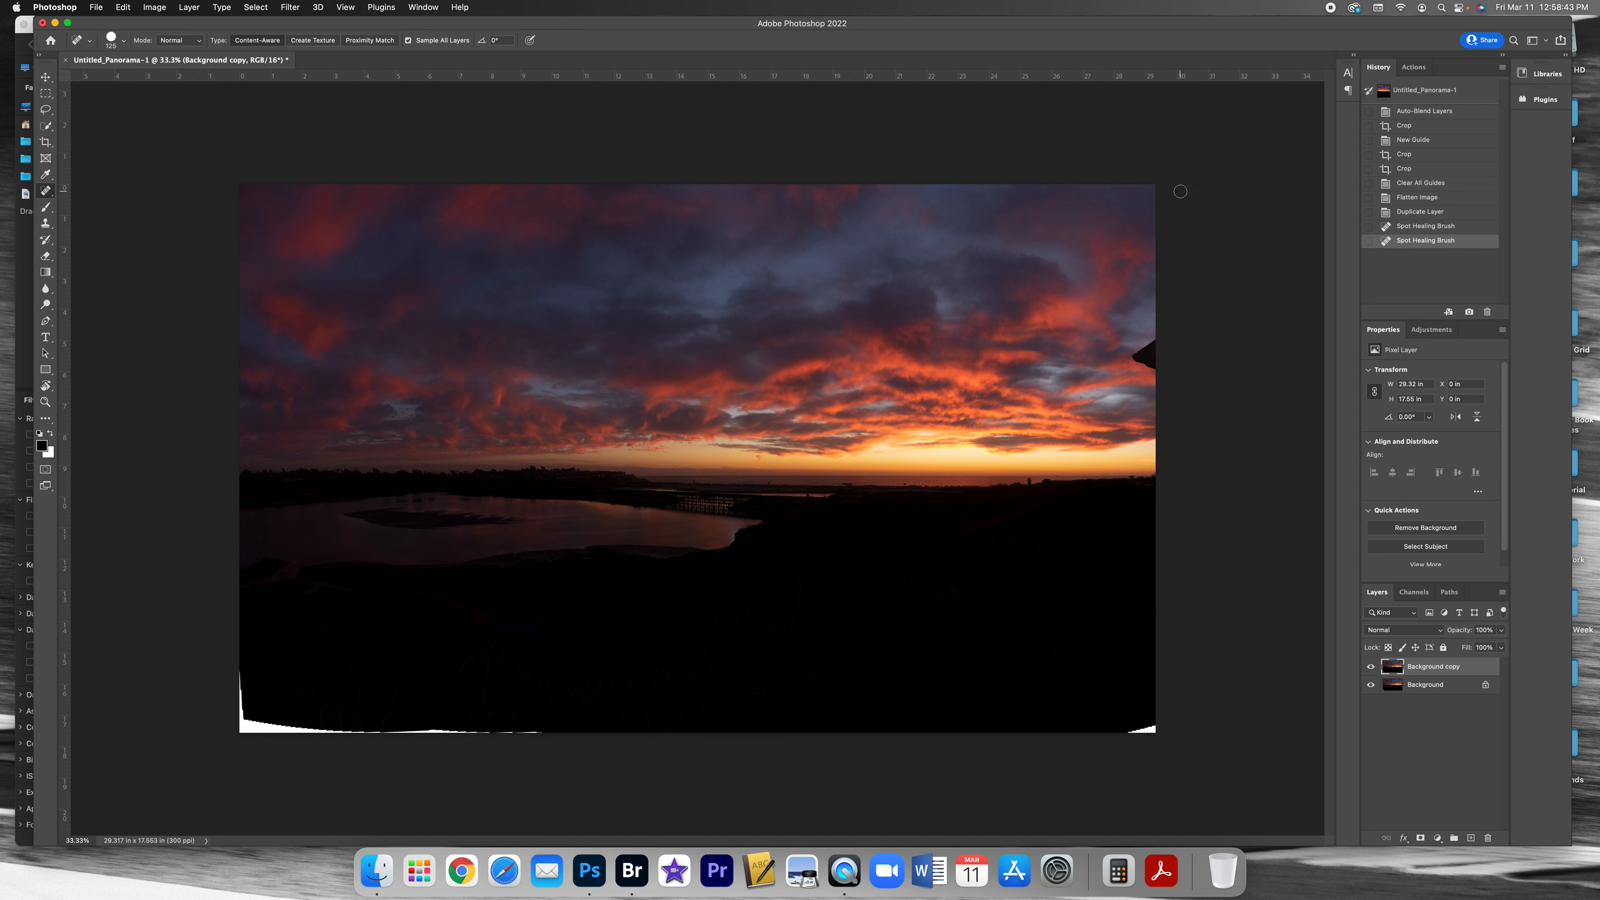
pyautogui.press(']')
pyautogui.moveTo(1162, 731); pyautogui.dragTo(1119, 727)
pyautogui.moveTo(419, 734); pyautogui.dragTo(335, 734)
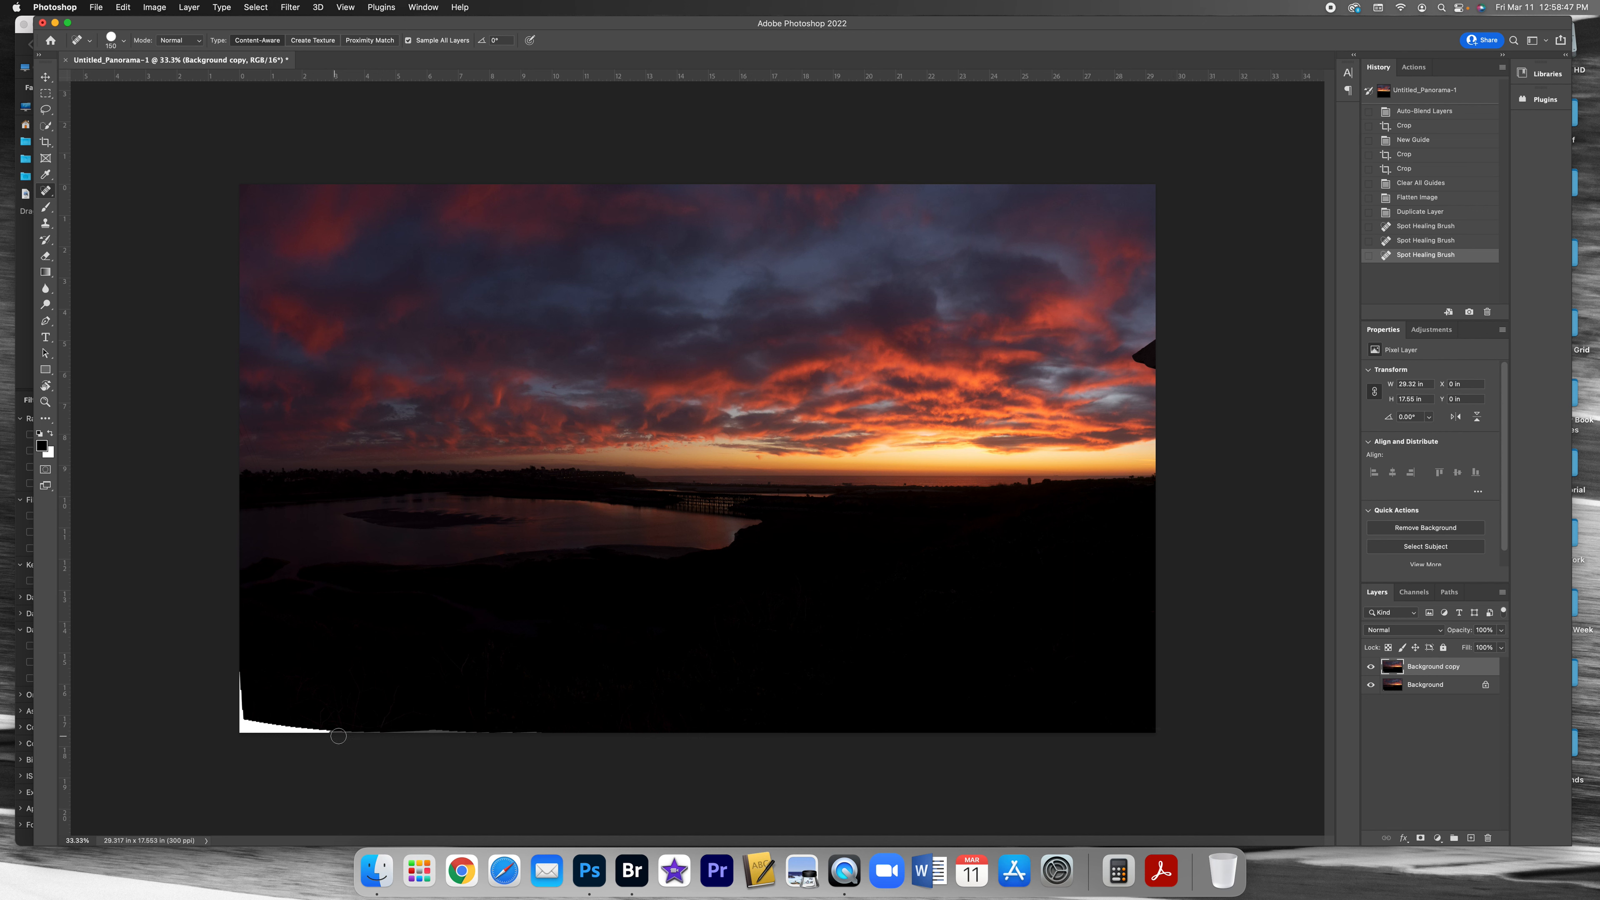
# Lasso the white lower-left corner with a 0 px feather, fill it with Content-Aware, and deselect
pyautogui.click(44, 114)
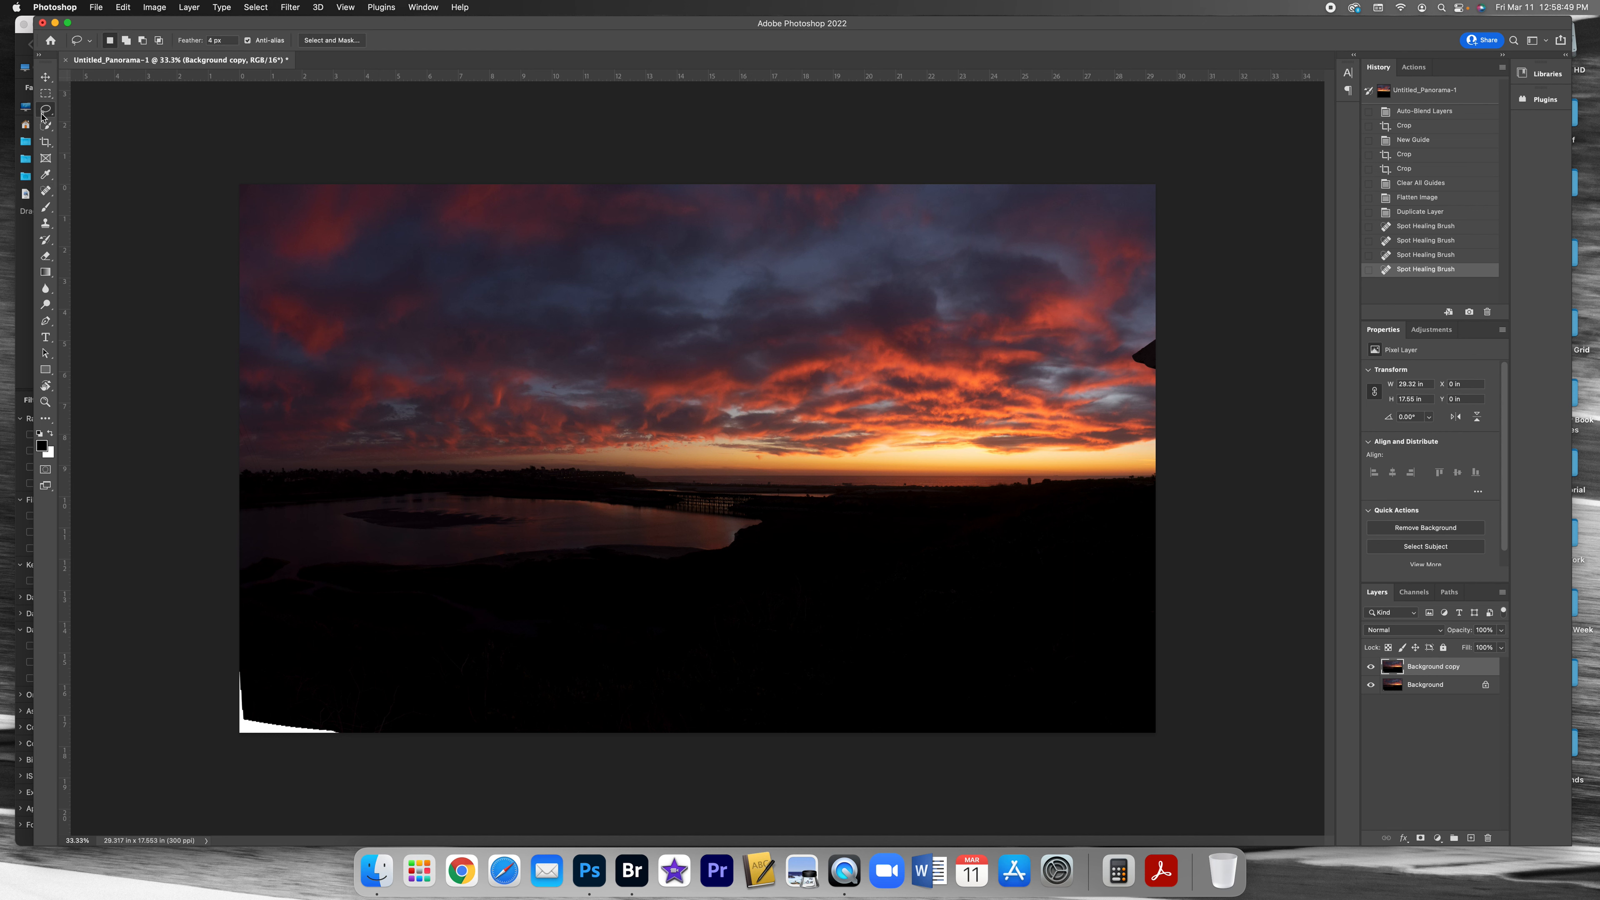
pyautogui.moveTo(214, 39); pyautogui.dragTo(173, 34)
pyautogui.write('0')
pyautogui.moveTo(258, 684)
pyautogui.mouseDown()
pyautogui.moveTo(214, 650)
pyautogui.moveTo(190, 770)
pyautogui.moveTo(271, 796)
pyautogui.moveTo(365, 777)
pyautogui.moveTo(341, 724)
pyautogui.moveTo(258, 688)
pyautogui.mouseUp()
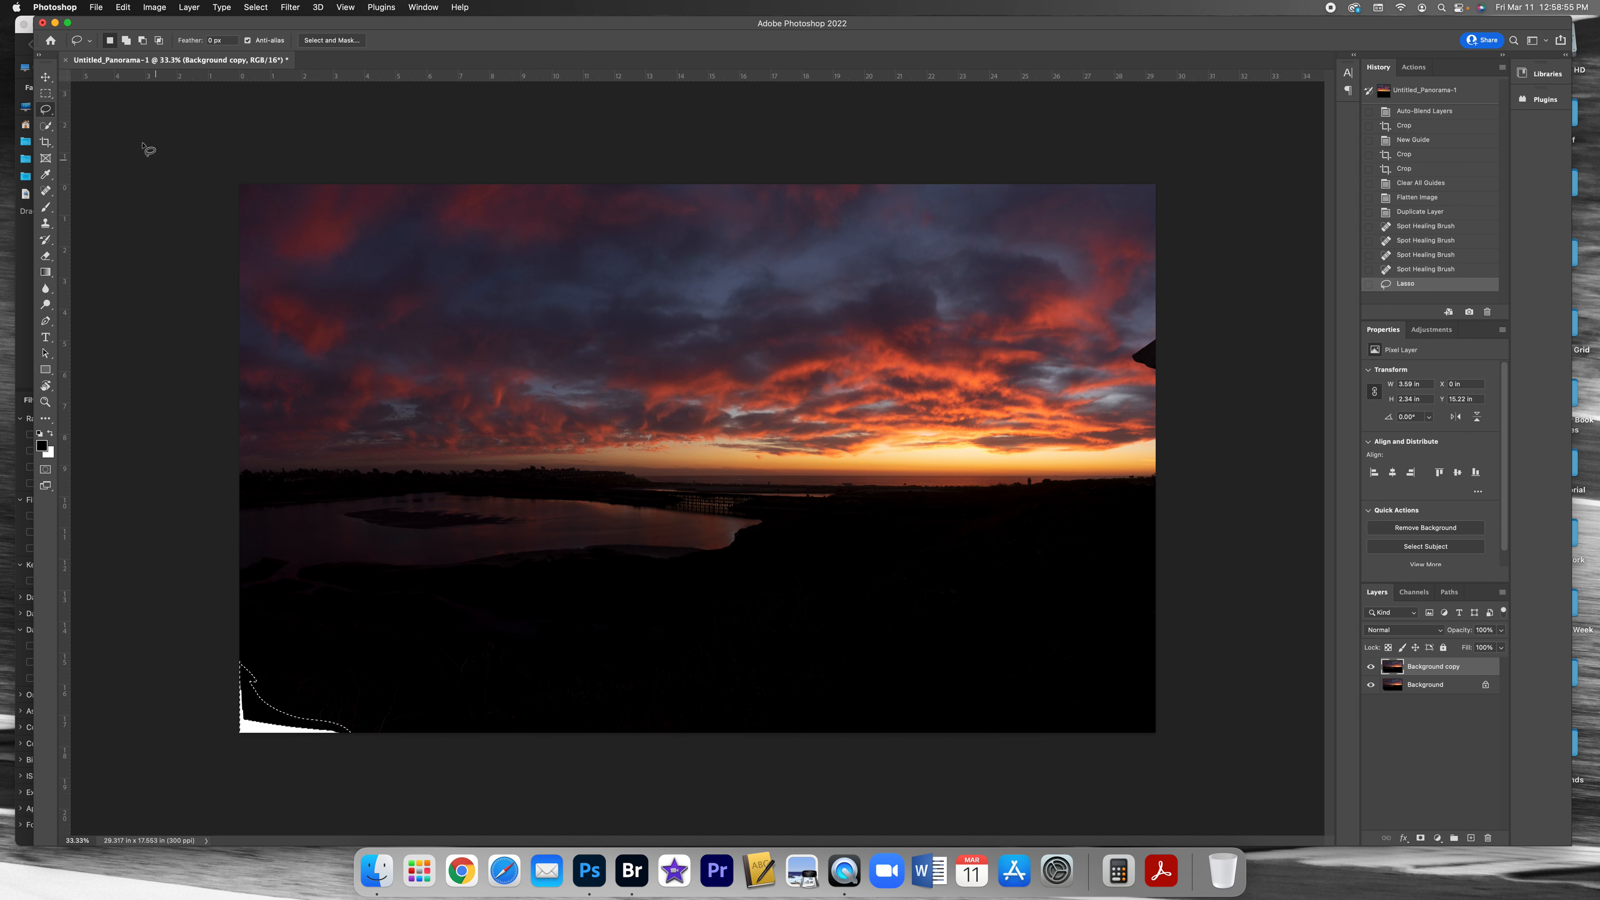
pyautogui.click(123, 7)
pyautogui.click(150, 199)
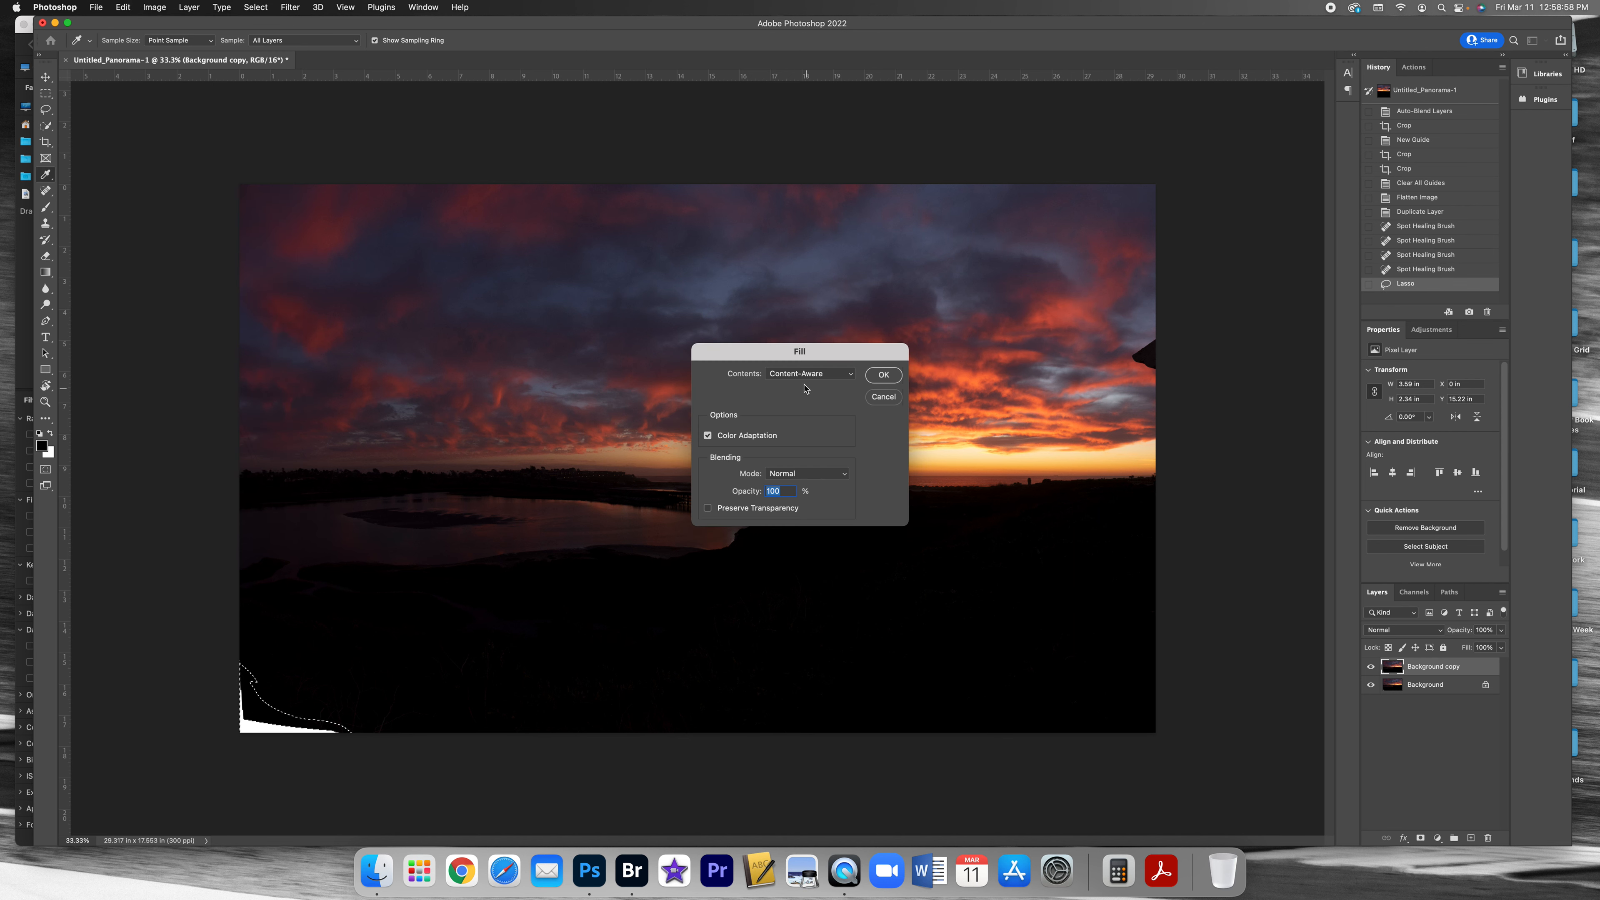
pyautogui.click(896, 375)
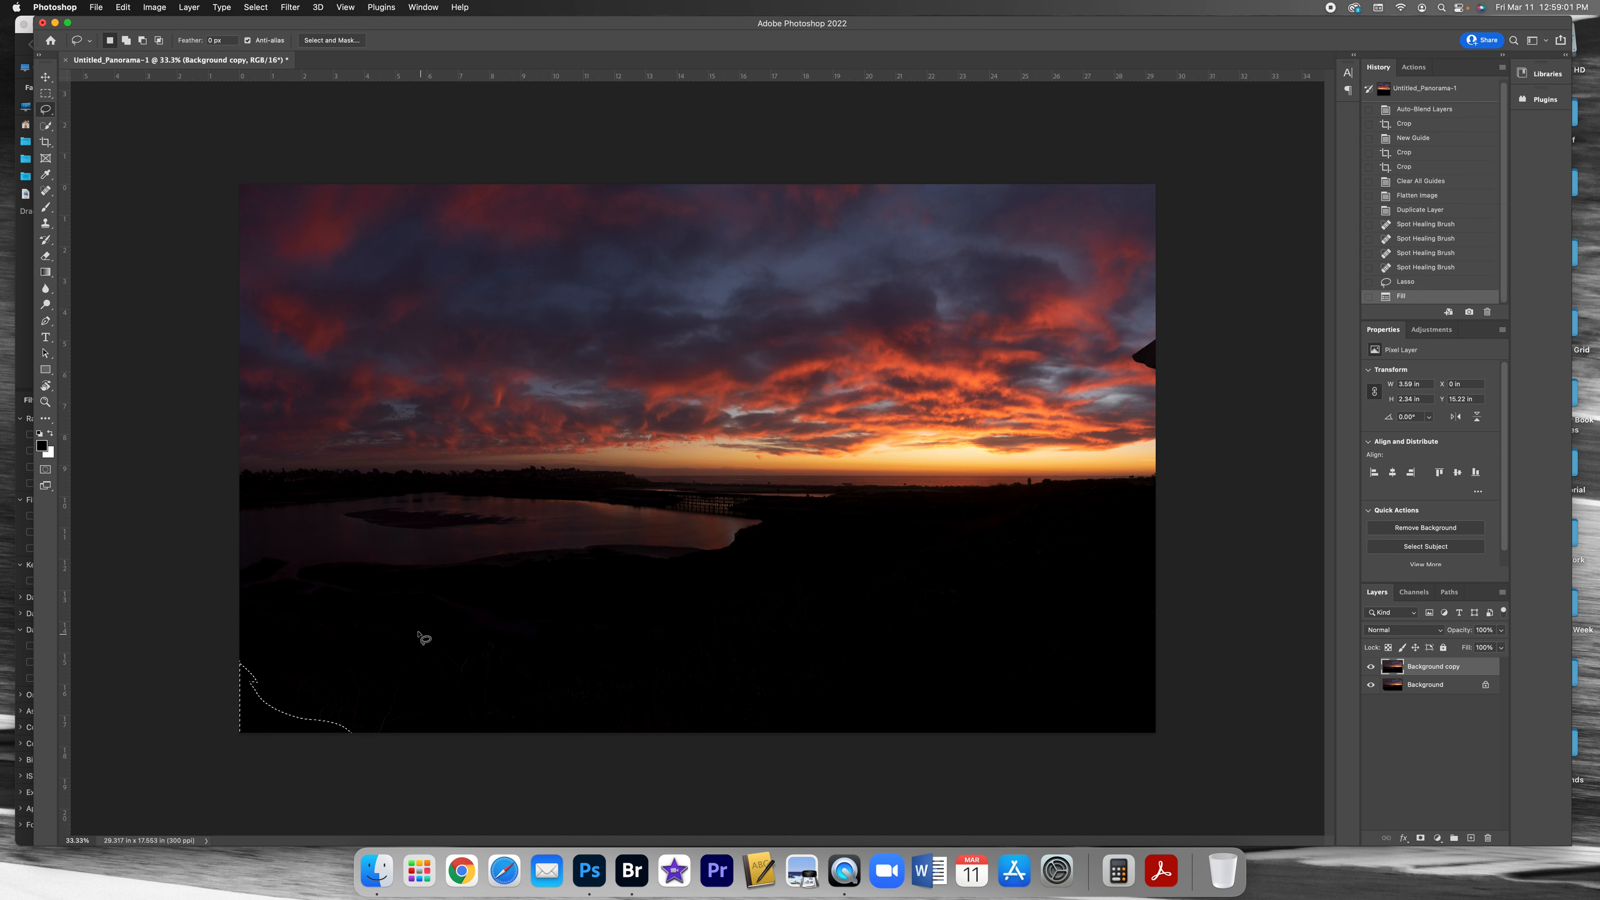
pyautogui.click(255, 7)
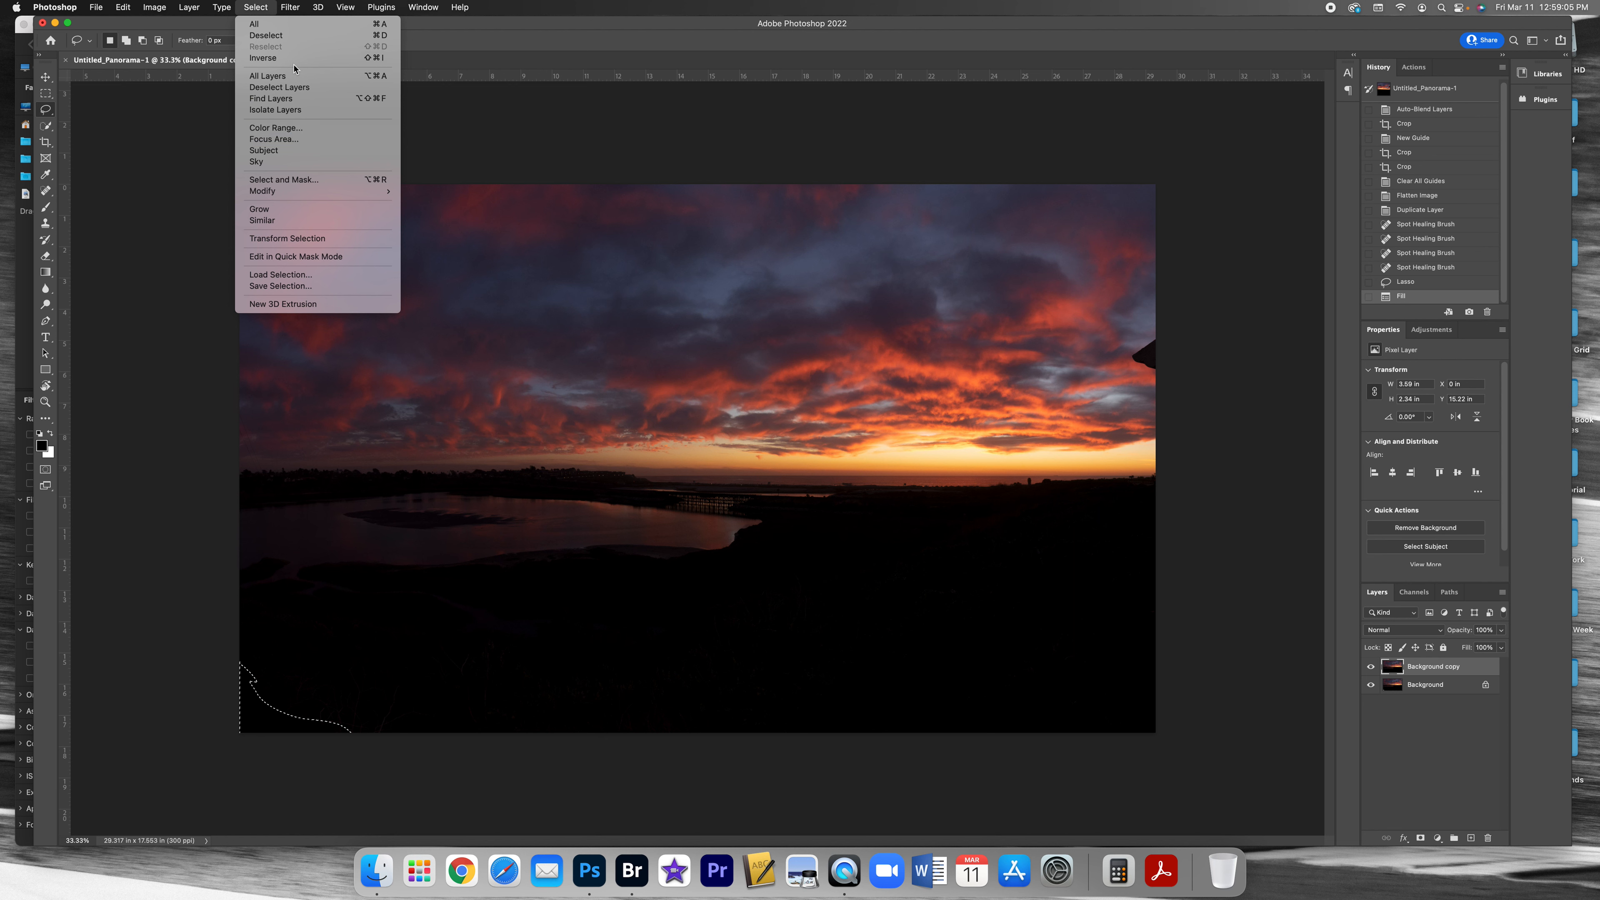
pyautogui.click(266, 35)
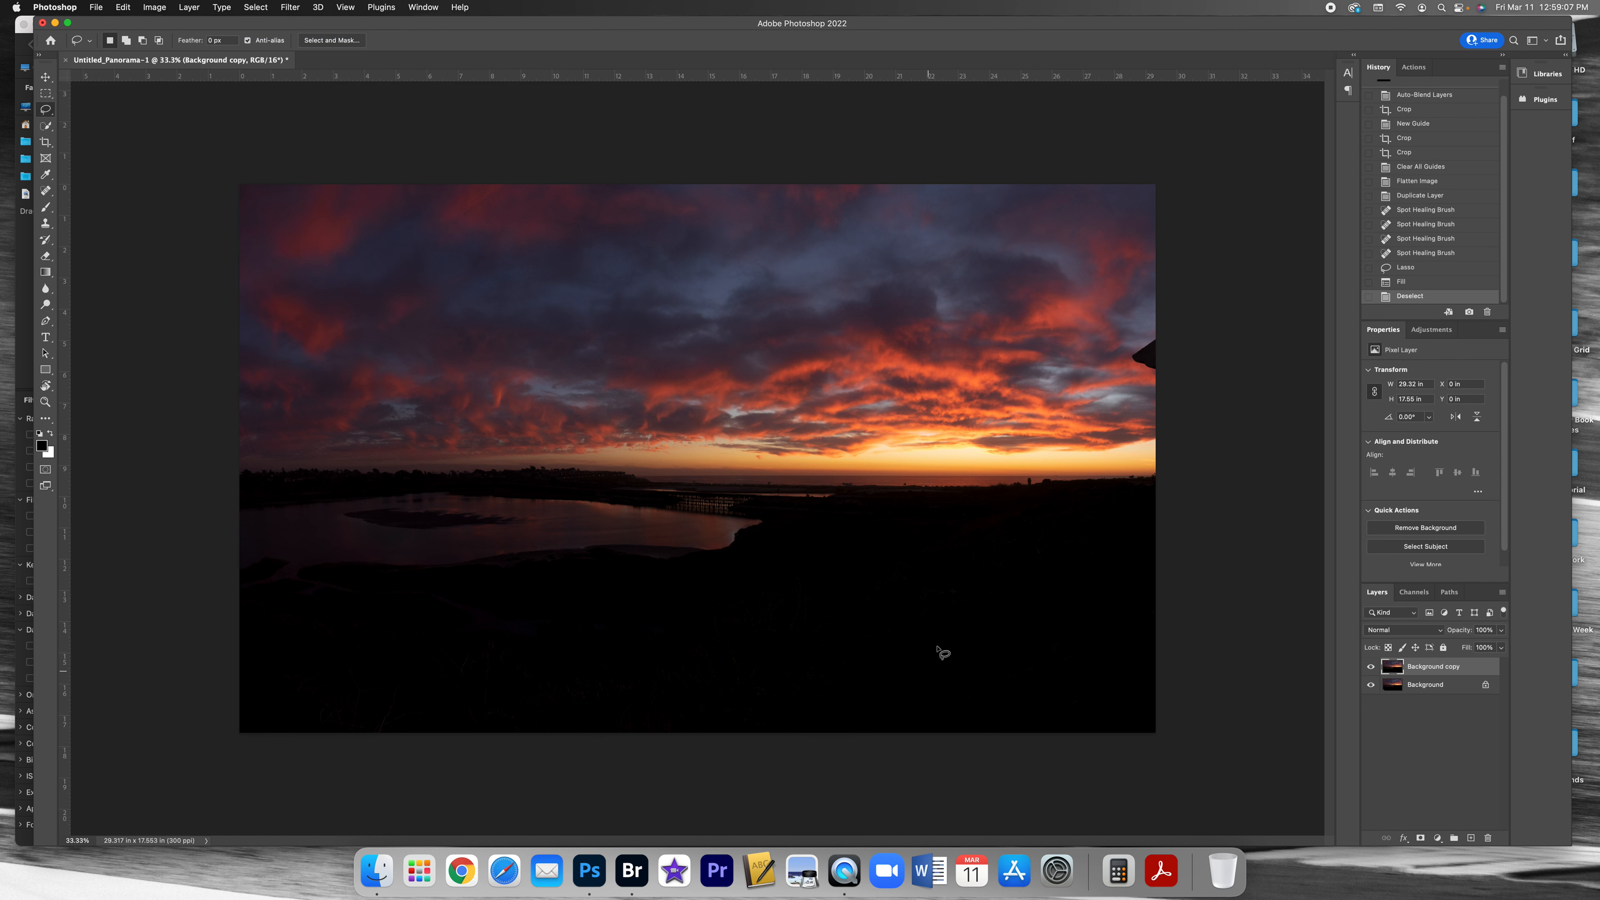
# Flatten the image and remove the dark roof corner at the sky's right edge with the Spot Healing Brush
pyautogui.click(188, 7)
pyautogui.click(293, 479)
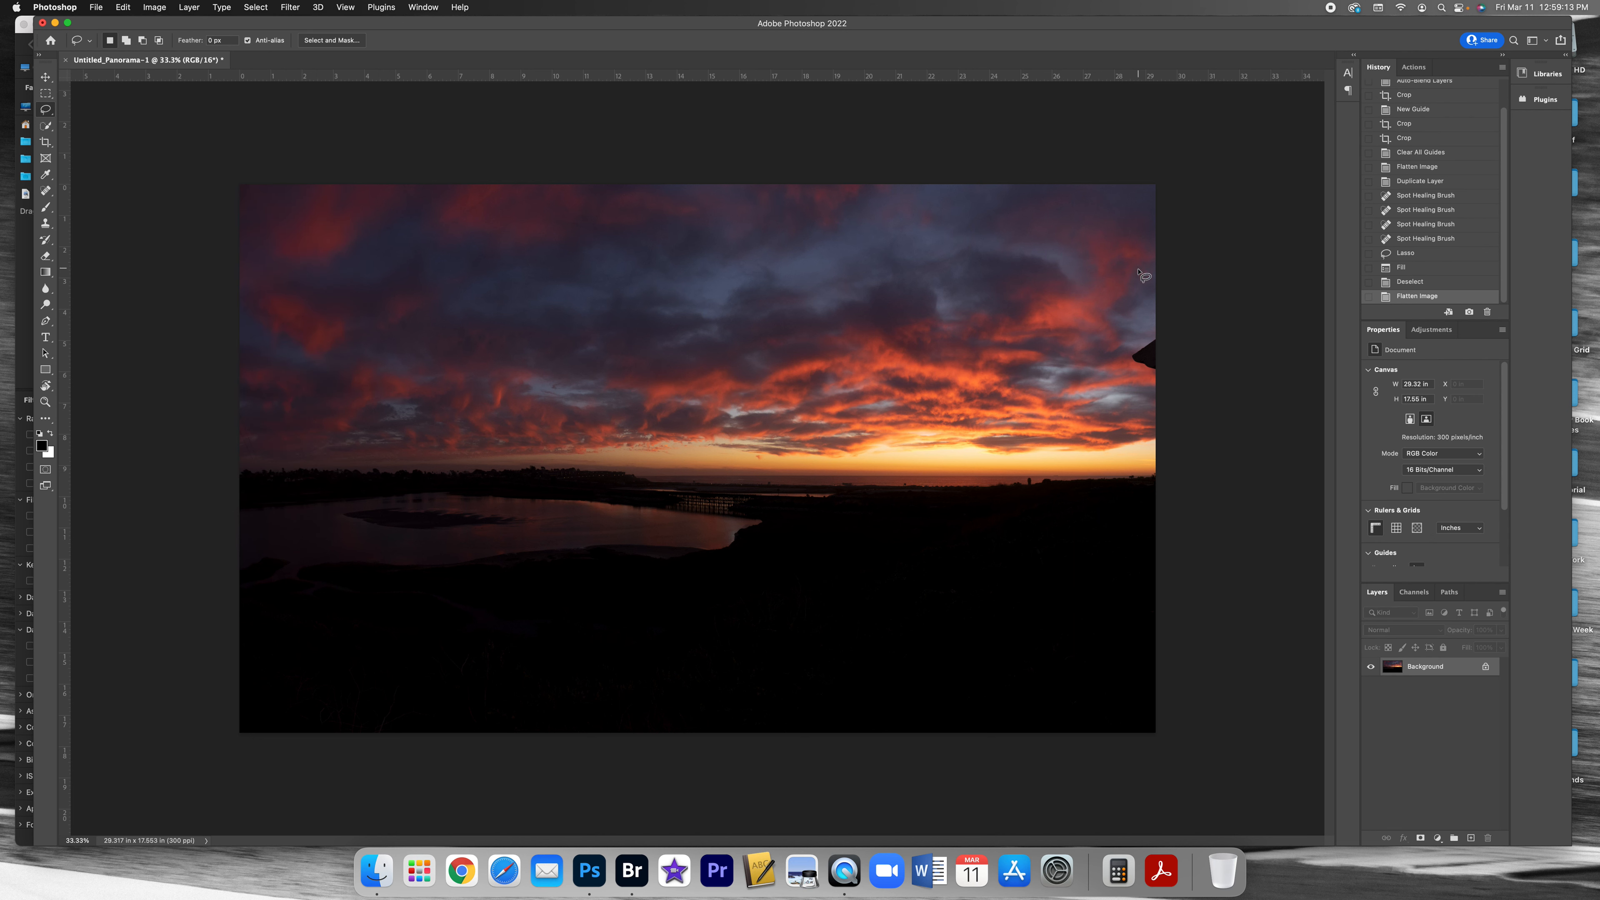
pyautogui.click(45, 190)
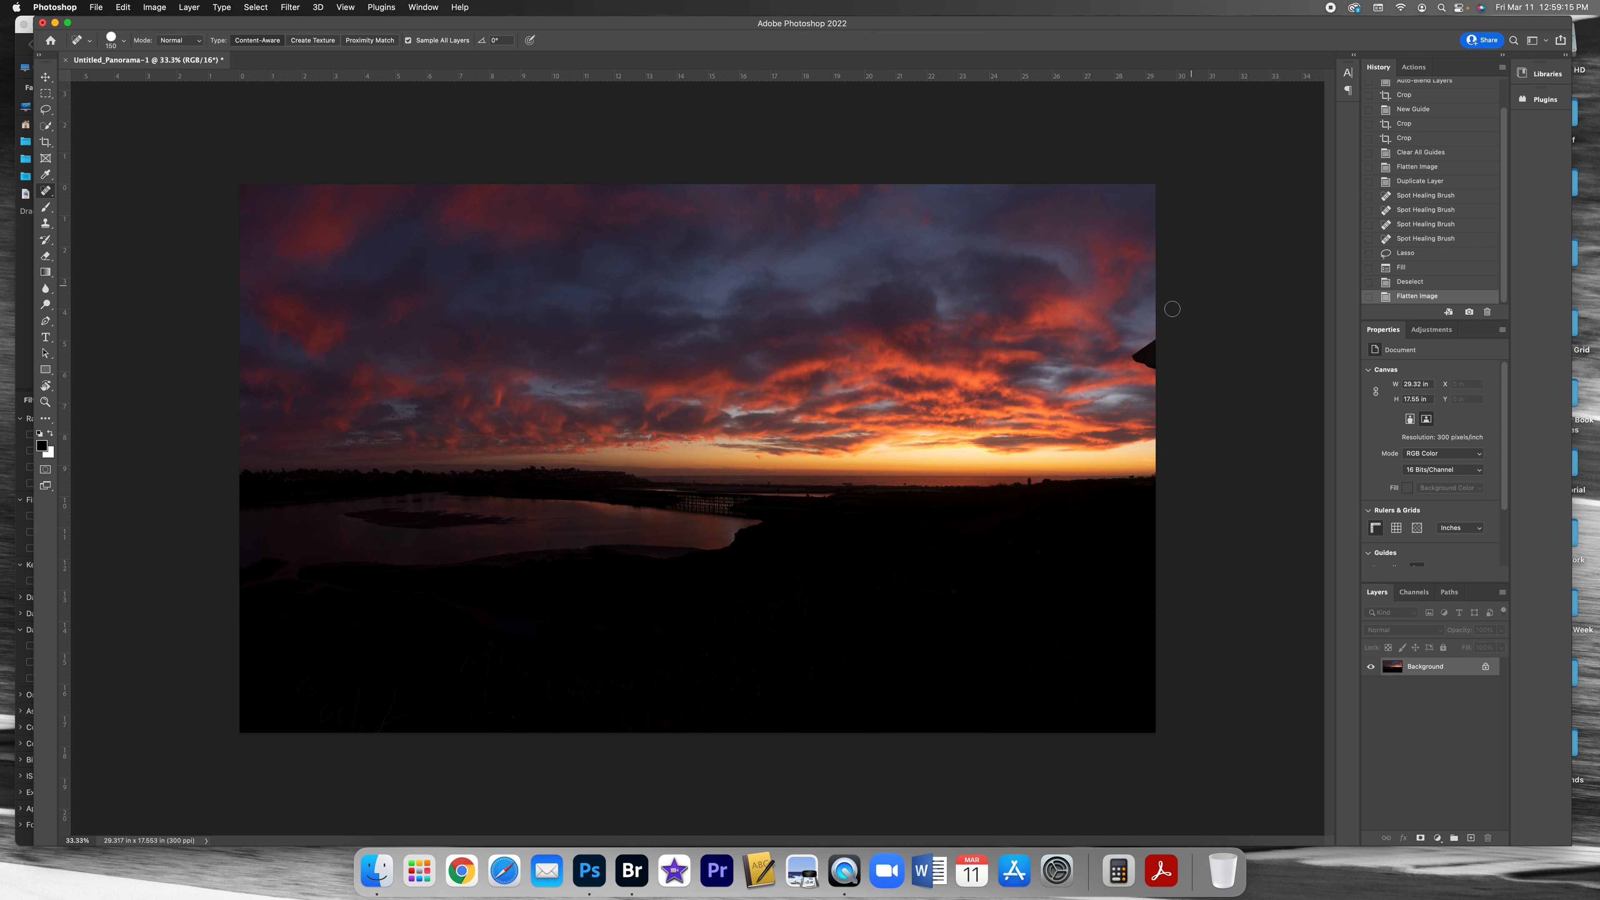
pyautogui.moveTo(1134, 357)
pyautogui.mouseDown()
pyautogui.moveTo(1155, 362)
pyautogui.moveTo(1163, 345)
pyautogui.mouseUp()
pyautogui.click(1146, 356)
pyautogui.click(1158, 368)
# Save the panorama as the TIFF file _DSC0575Pan, copying the base name from the first raw frame in Adobe Bridge
pyautogui.click(96, 7)
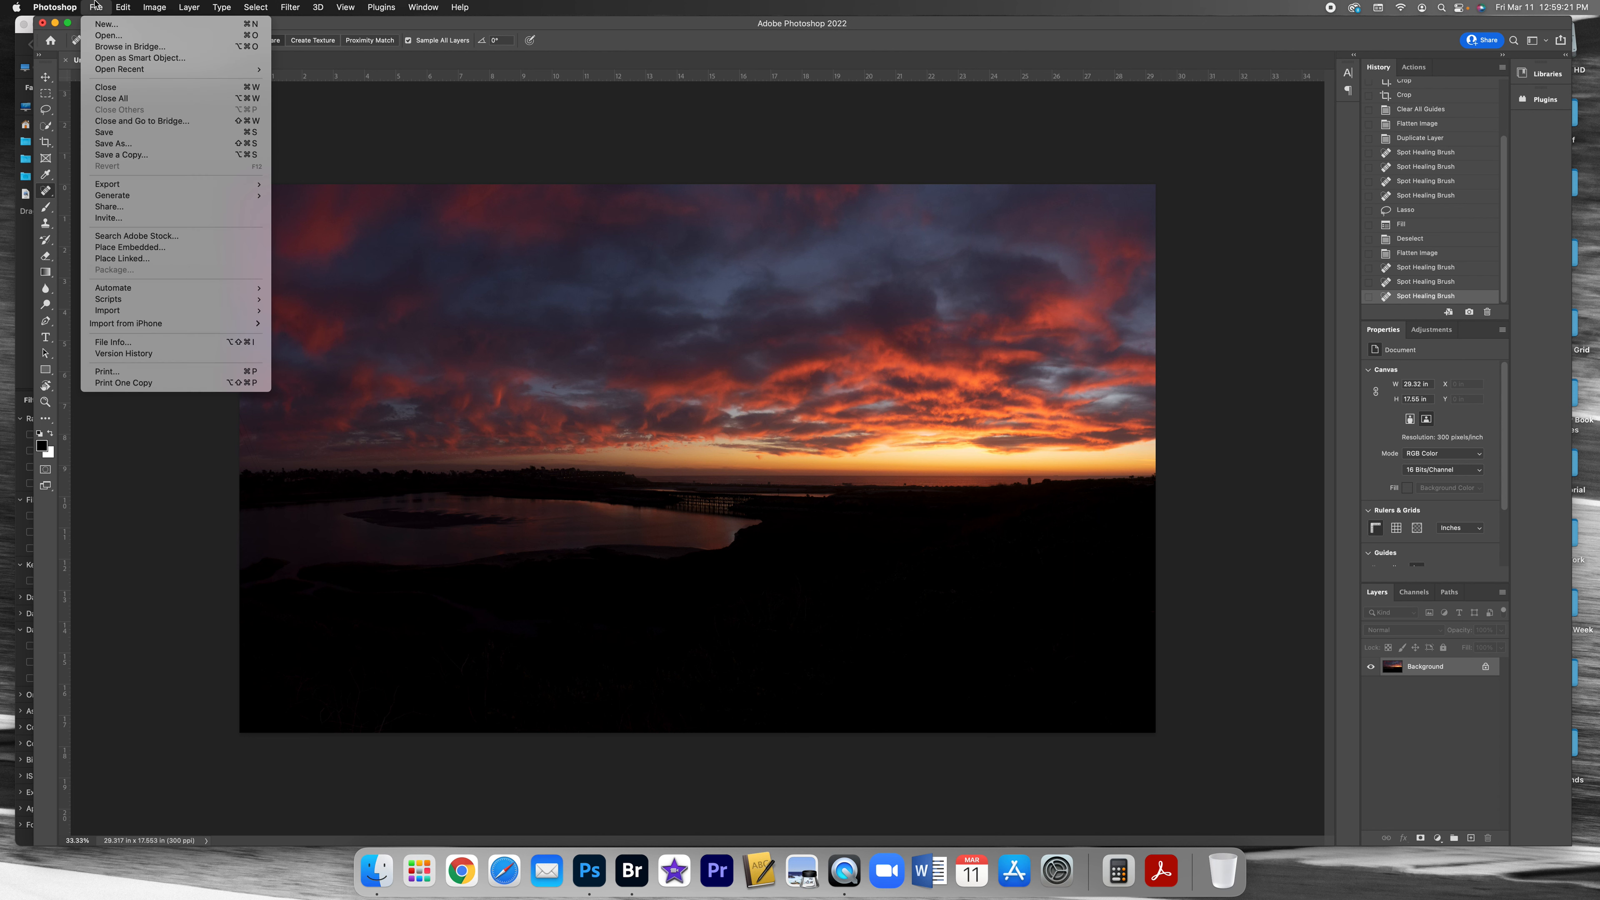
pyautogui.click(135, 144)
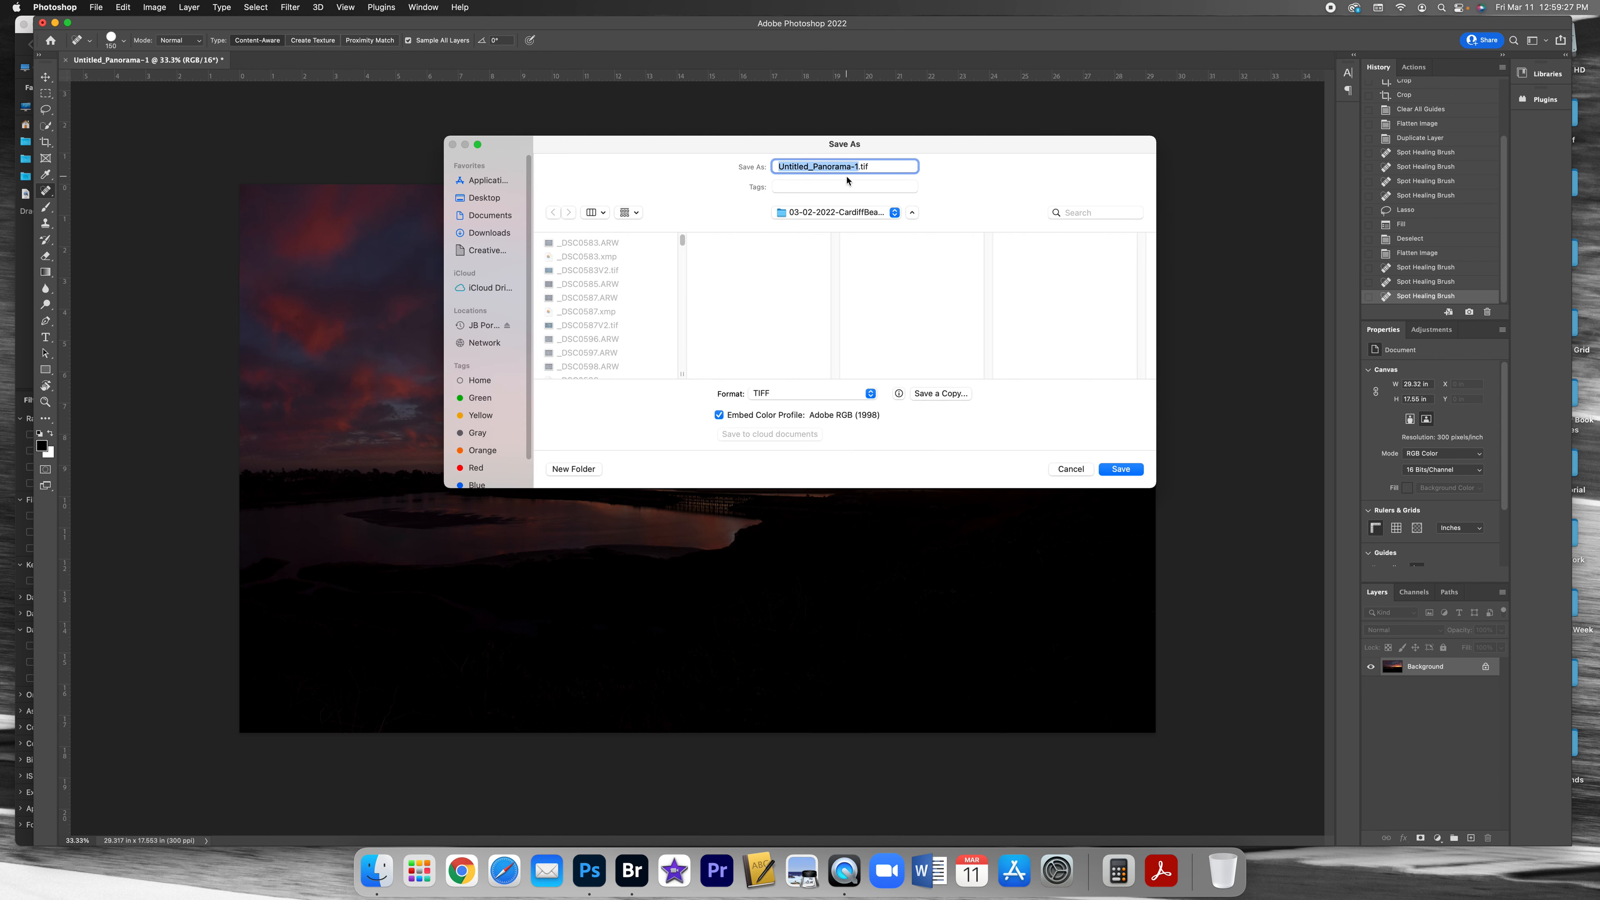
pyautogui.click(640, 868)
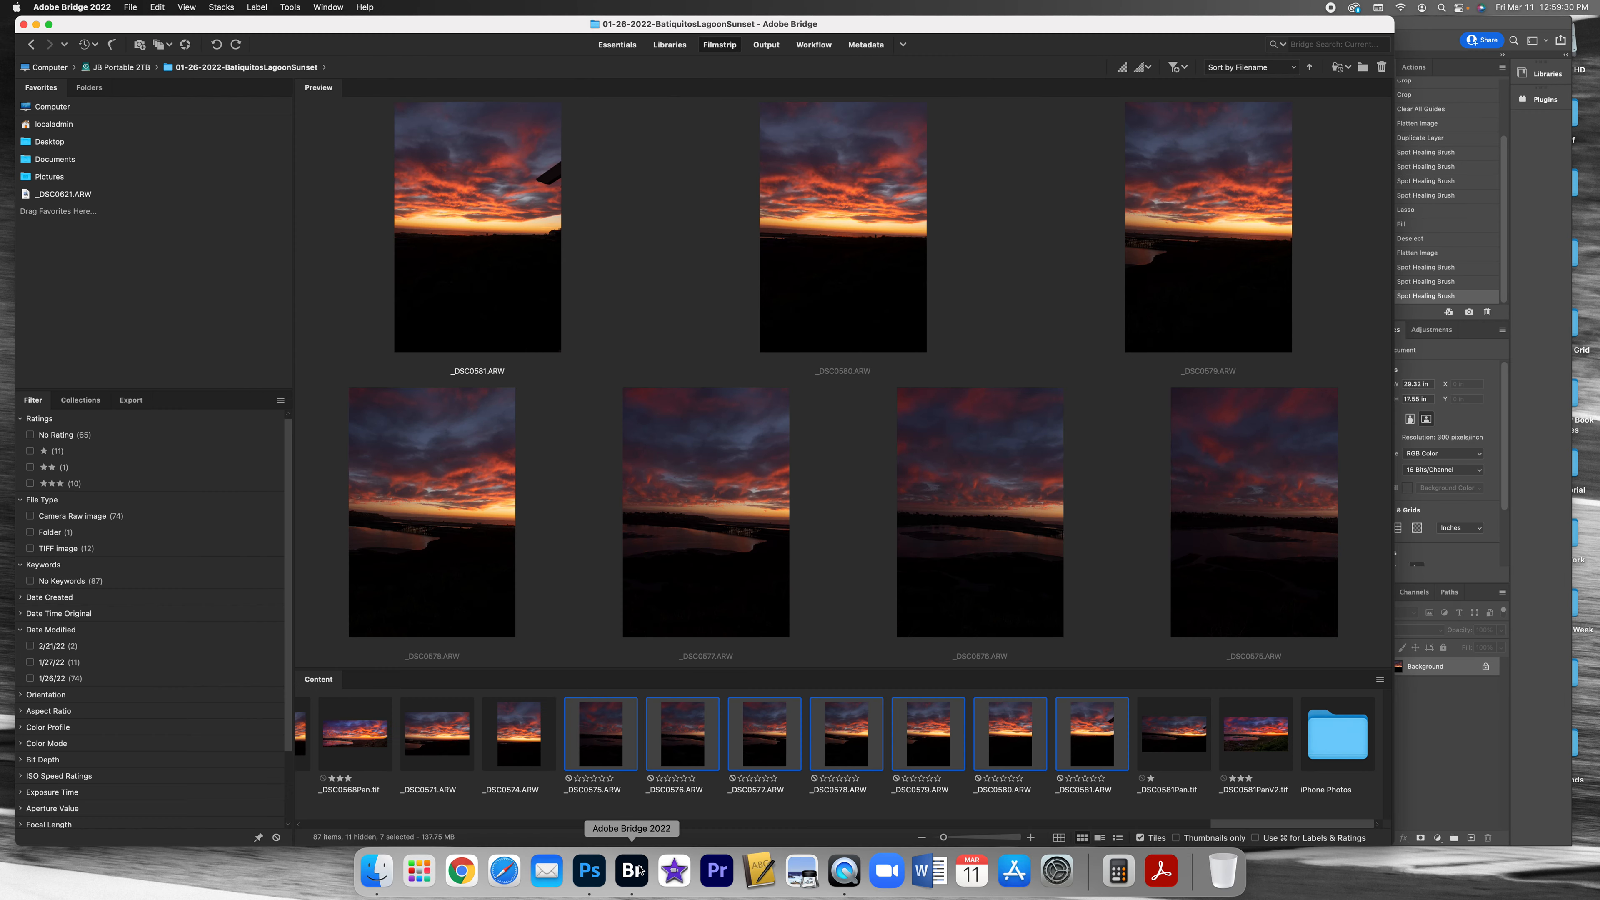
pyautogui.click(588, 792)
pyautogui.click(592, 791)
pyautogui.press('cmd+c')
pyautogui.click(589, 869)
pyautogui.press('cmd+v')
pyautogui.write('Pa')
pyautogui.click(1120, 469)
pyautogui.click(960, 354)
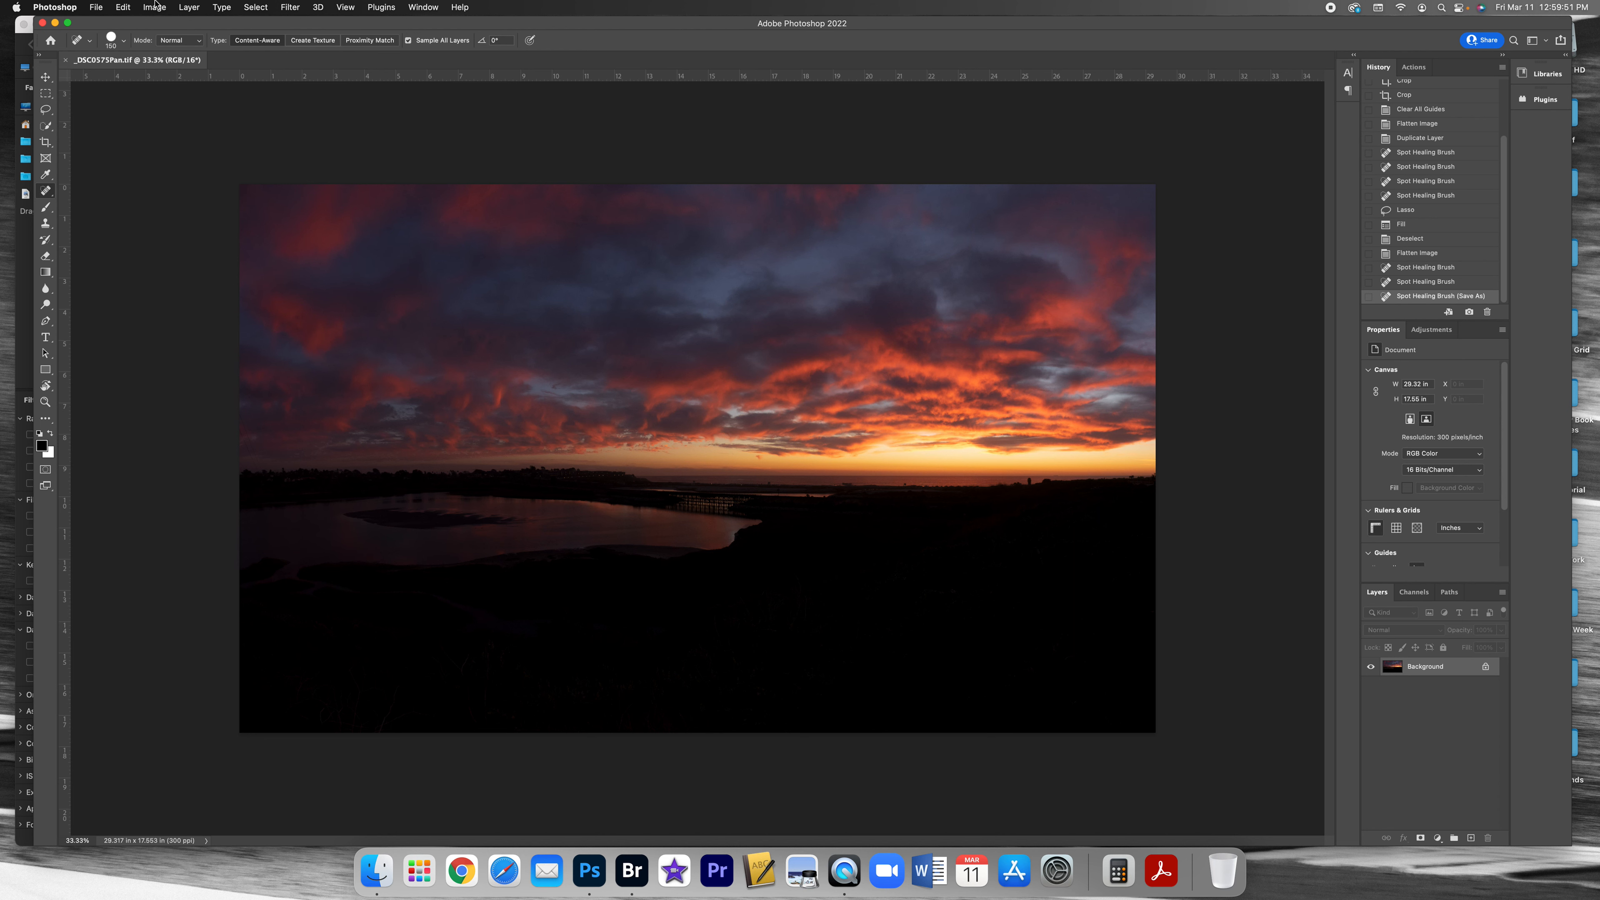
# Convert the panorama to 8 Bits/Channel and save the file
pyautogui.click(155, 7)
pyautogui.moveTo(190, 24)
pyautogui.click(369, 124)
pyautogui.press('super+s')
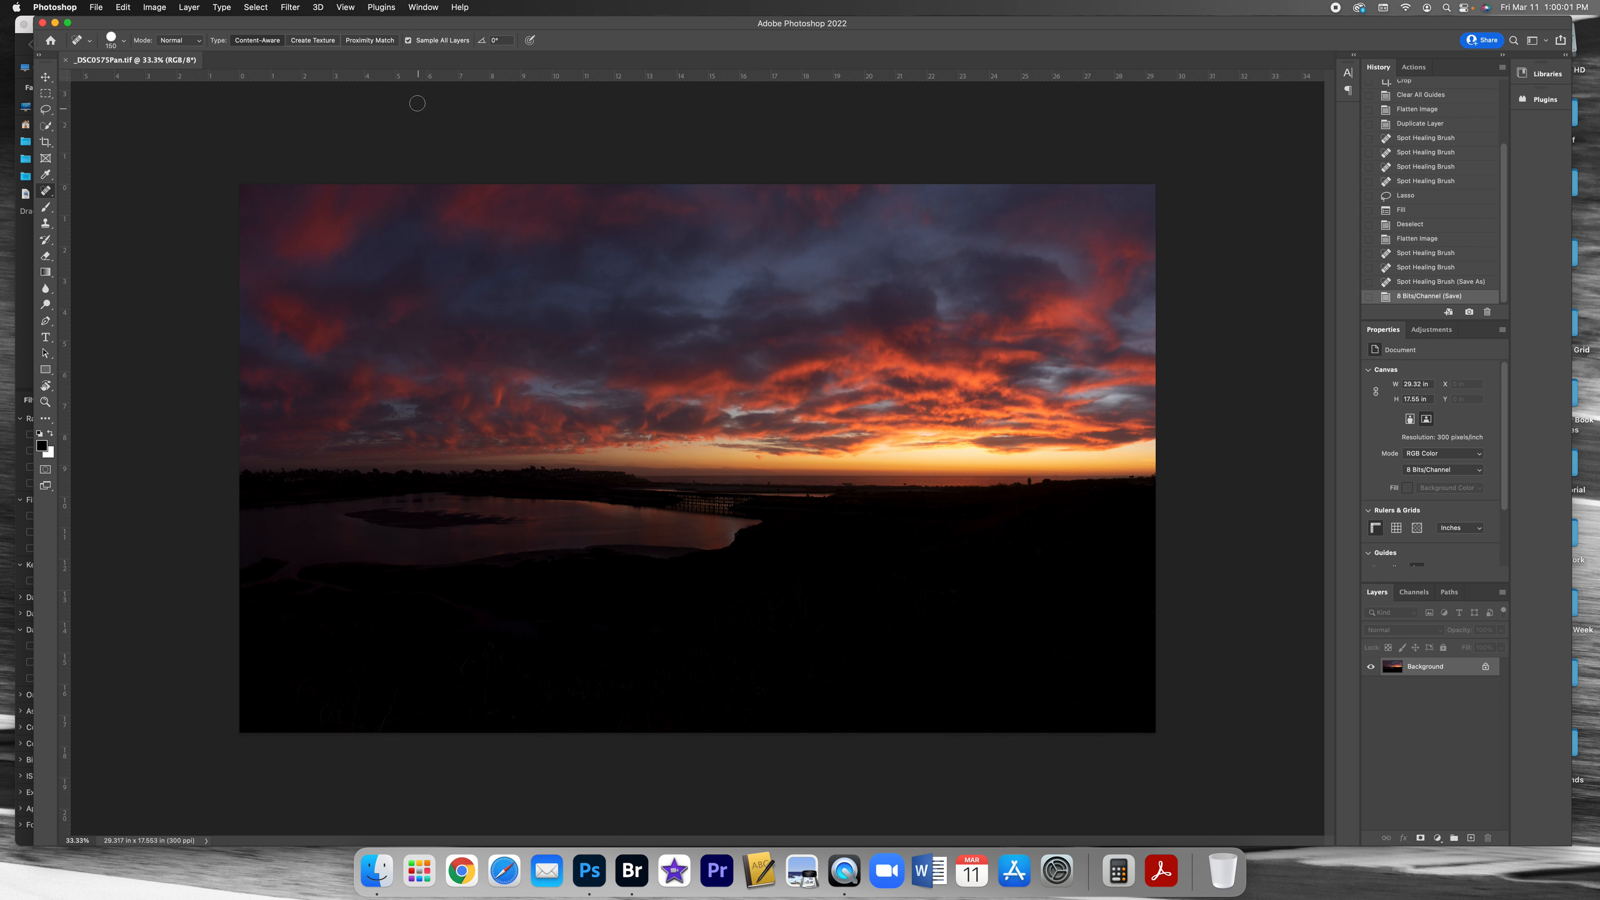
# Duplicate the Background layer as Background copy
pyautogui.click(189, 8)
pyautogui.click(203, 59)
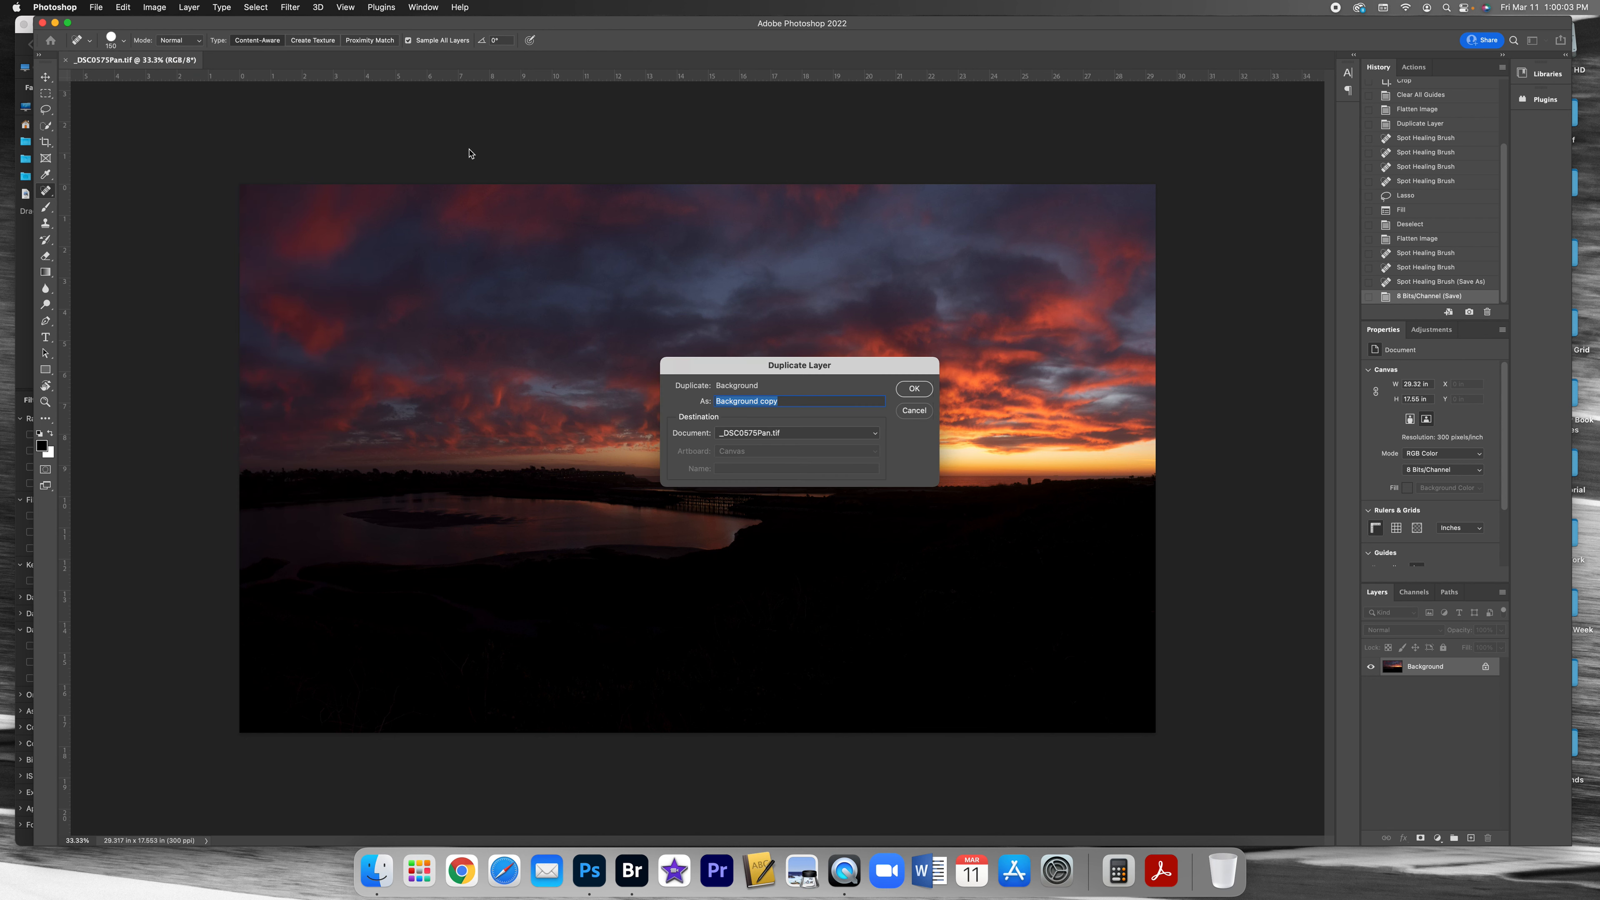
pyautogui.click(913, 389)
# In the Camera Raw Filter, set Shadows to +100, Clarity to +35, Vibrance to +53, Exposure to +0.20 and Highlights to -19
pyautogui.click(289, 7)
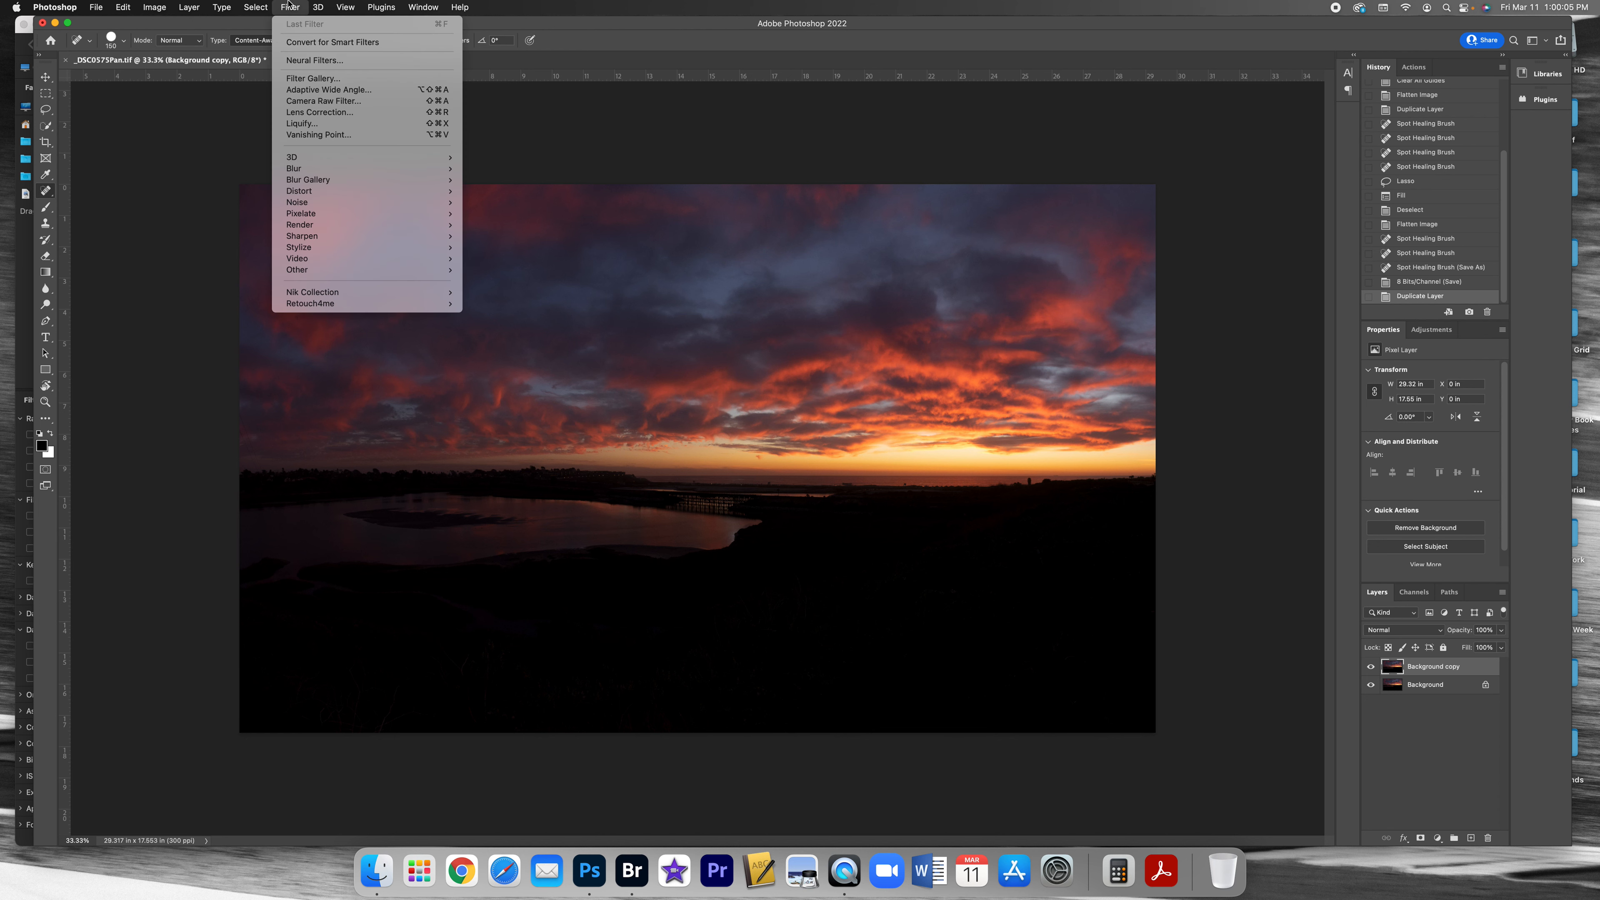
pyautogui.click(330, 103)
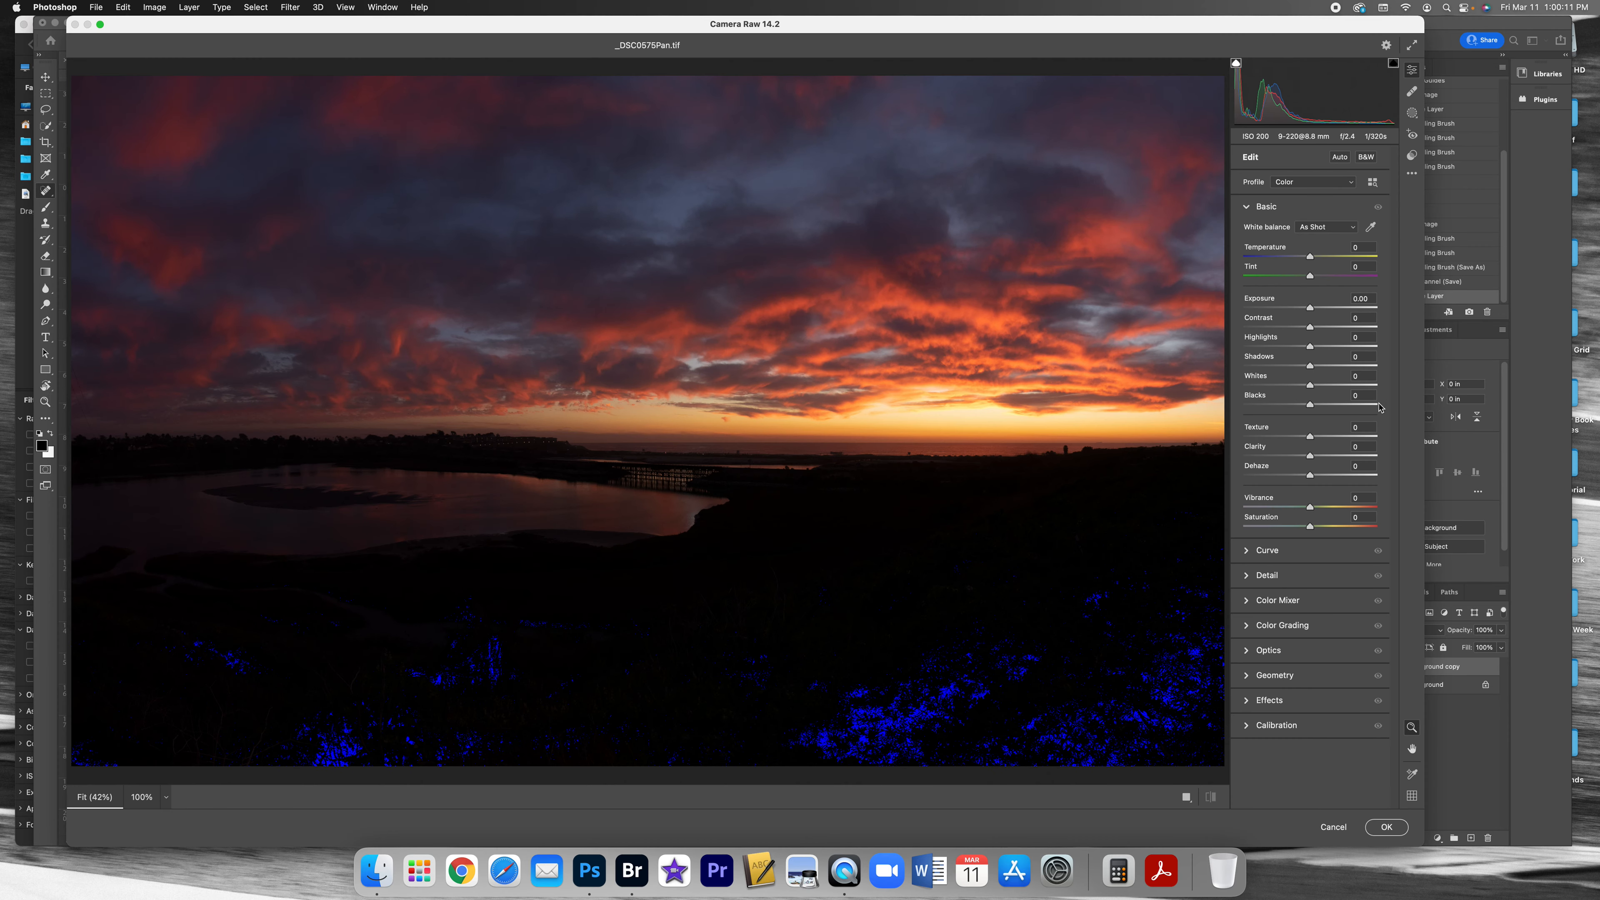
pyautogui.moveTo(1310, 365); pyautogui.dragTo(1382, 365)
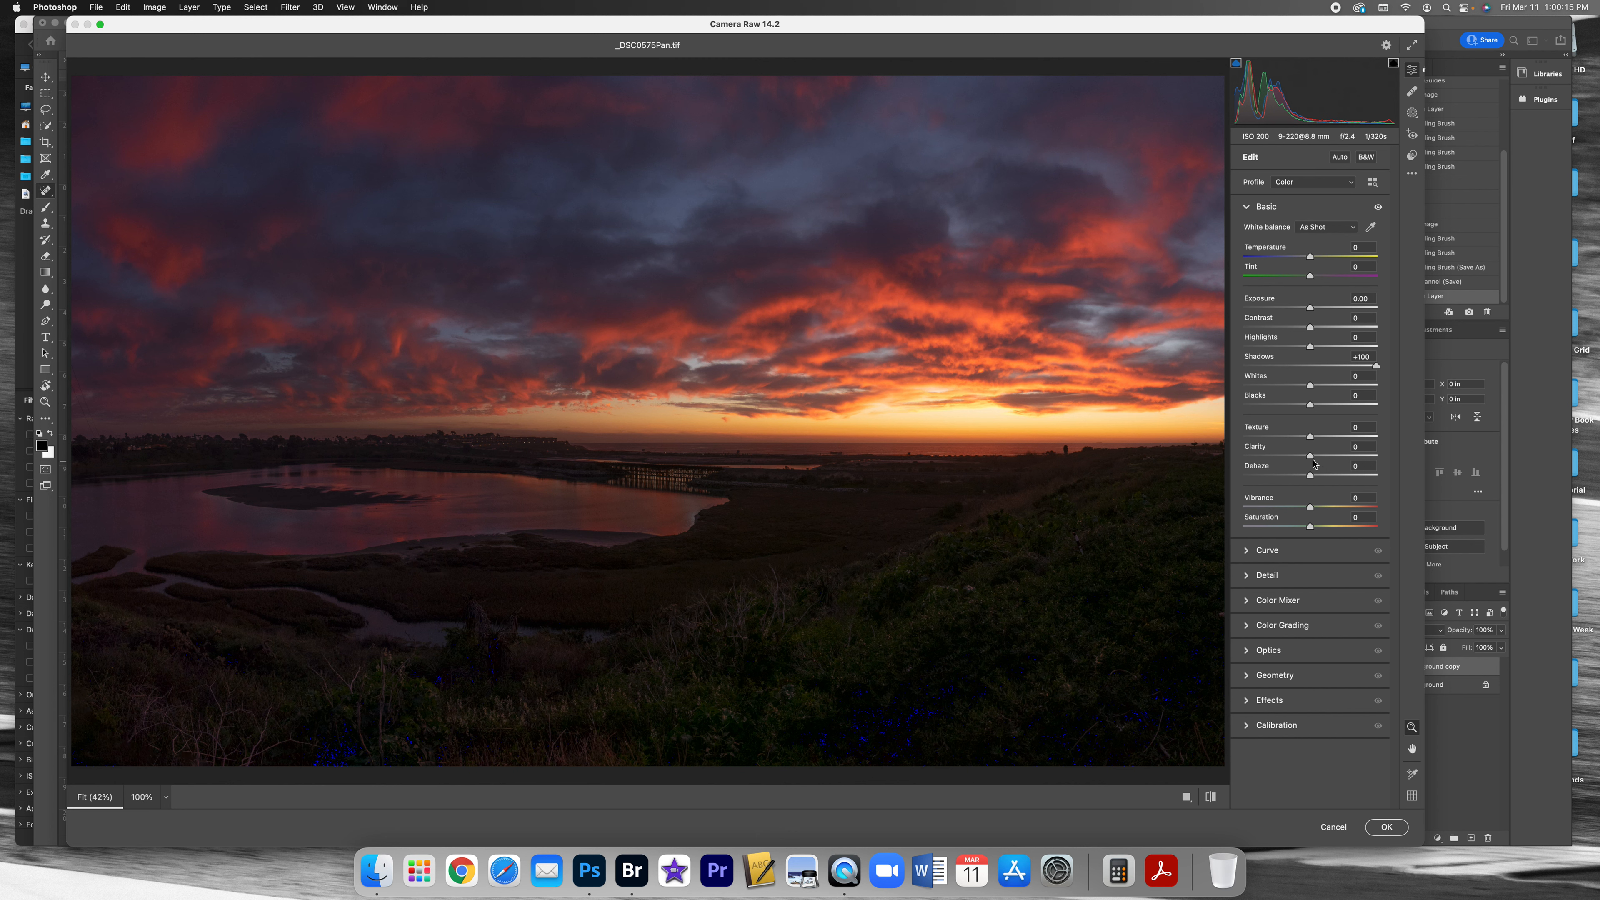
pyautogui.moveTo(1310, 456); pyautogui.dragTo(1346, 511)
pyautogui.click(1340, 507)
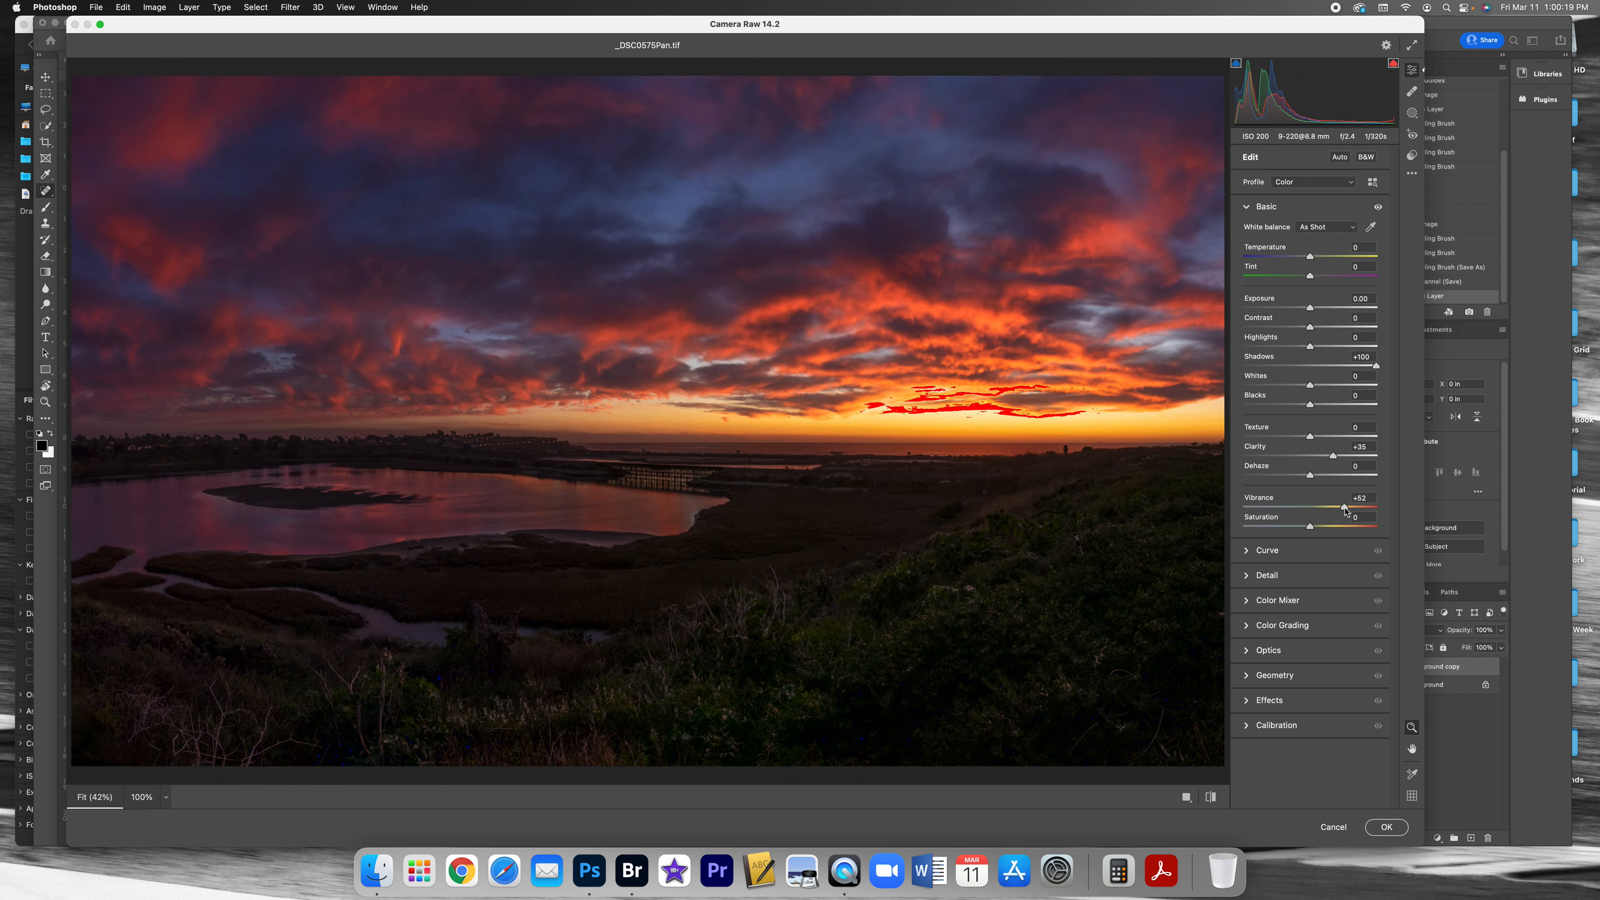
pyautogui.moveTo(1310, 309); pyautogui.dragTo(1293, 351)
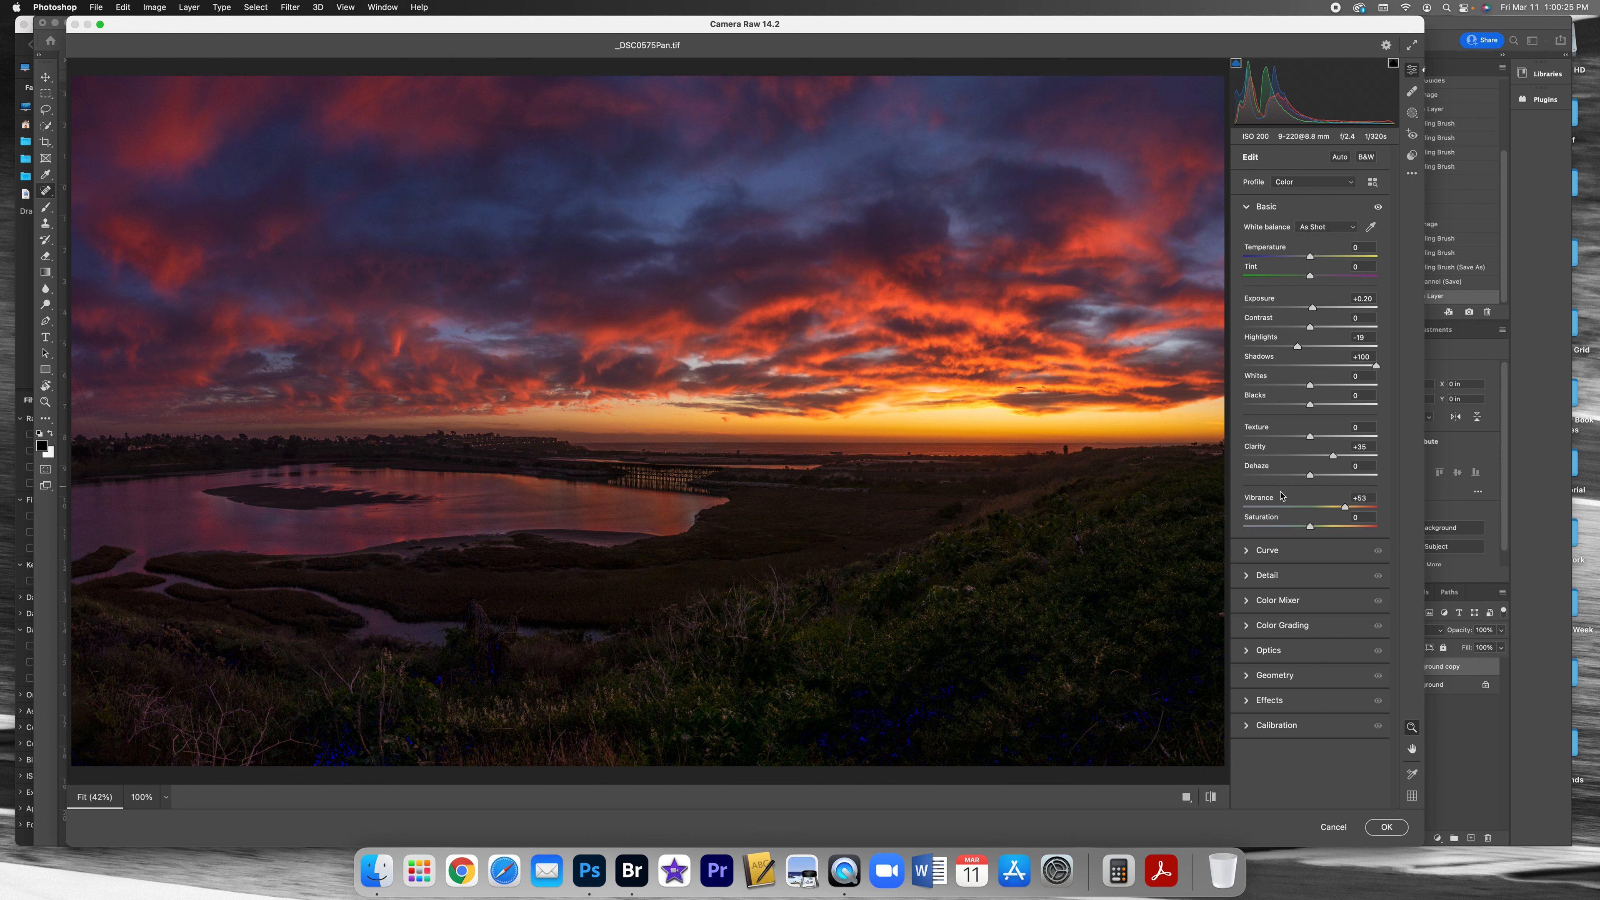
# In the Detail settings, set Noise Reduction to 21 and Color Noise Reduction to 20
pyautogui.click(1251, 582)
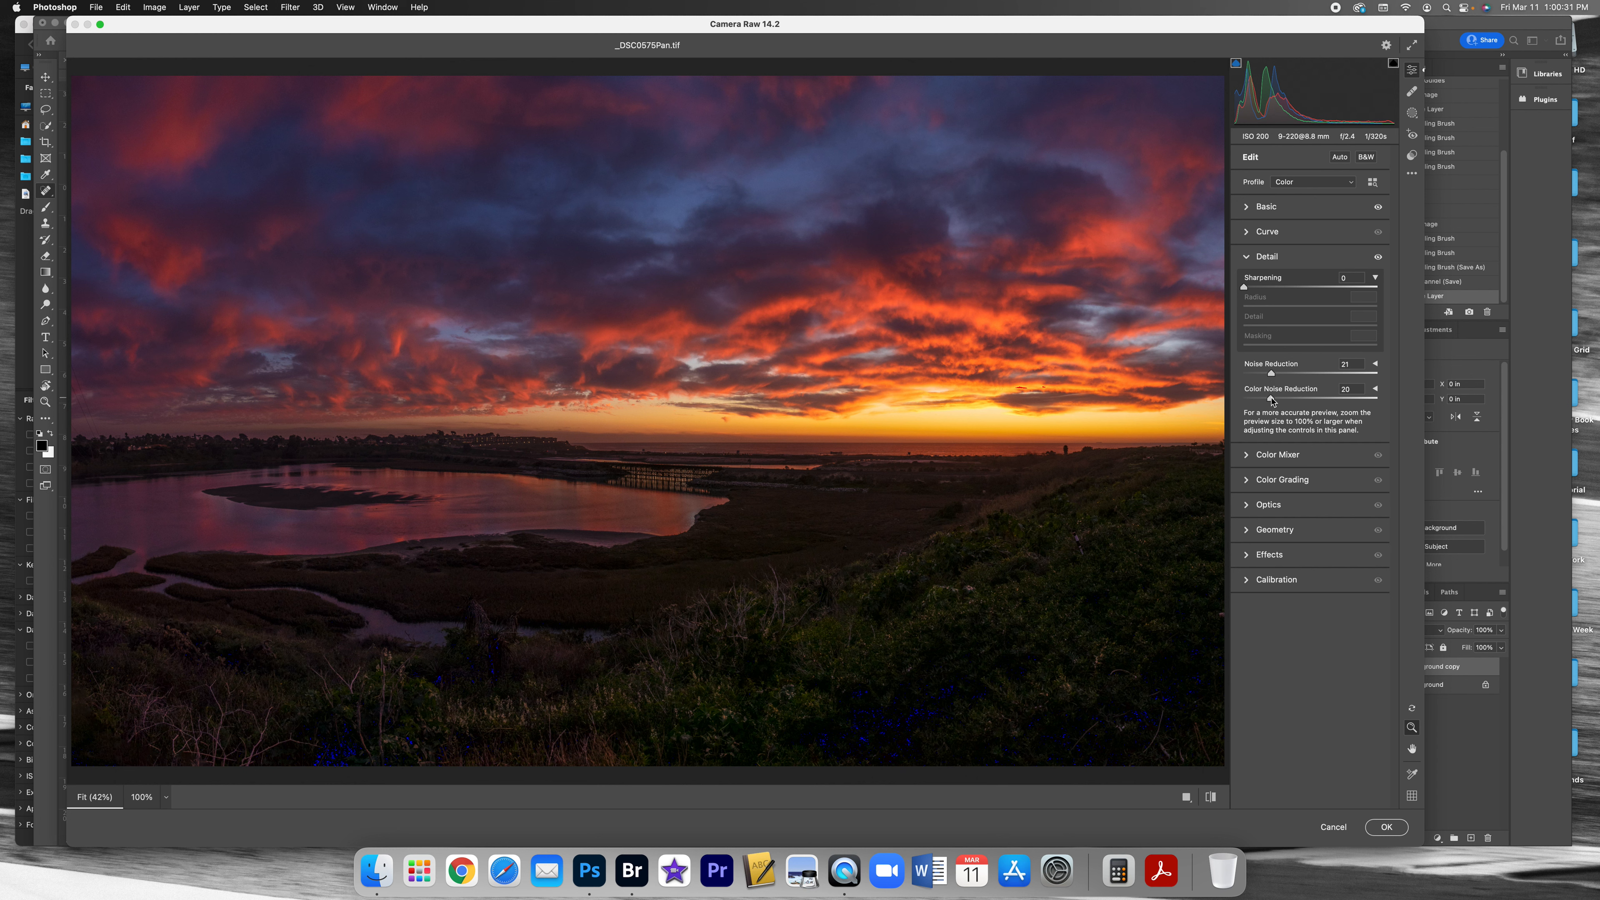
pyautogui.click(1256, 288)
pyautogui.click(1247, 207)
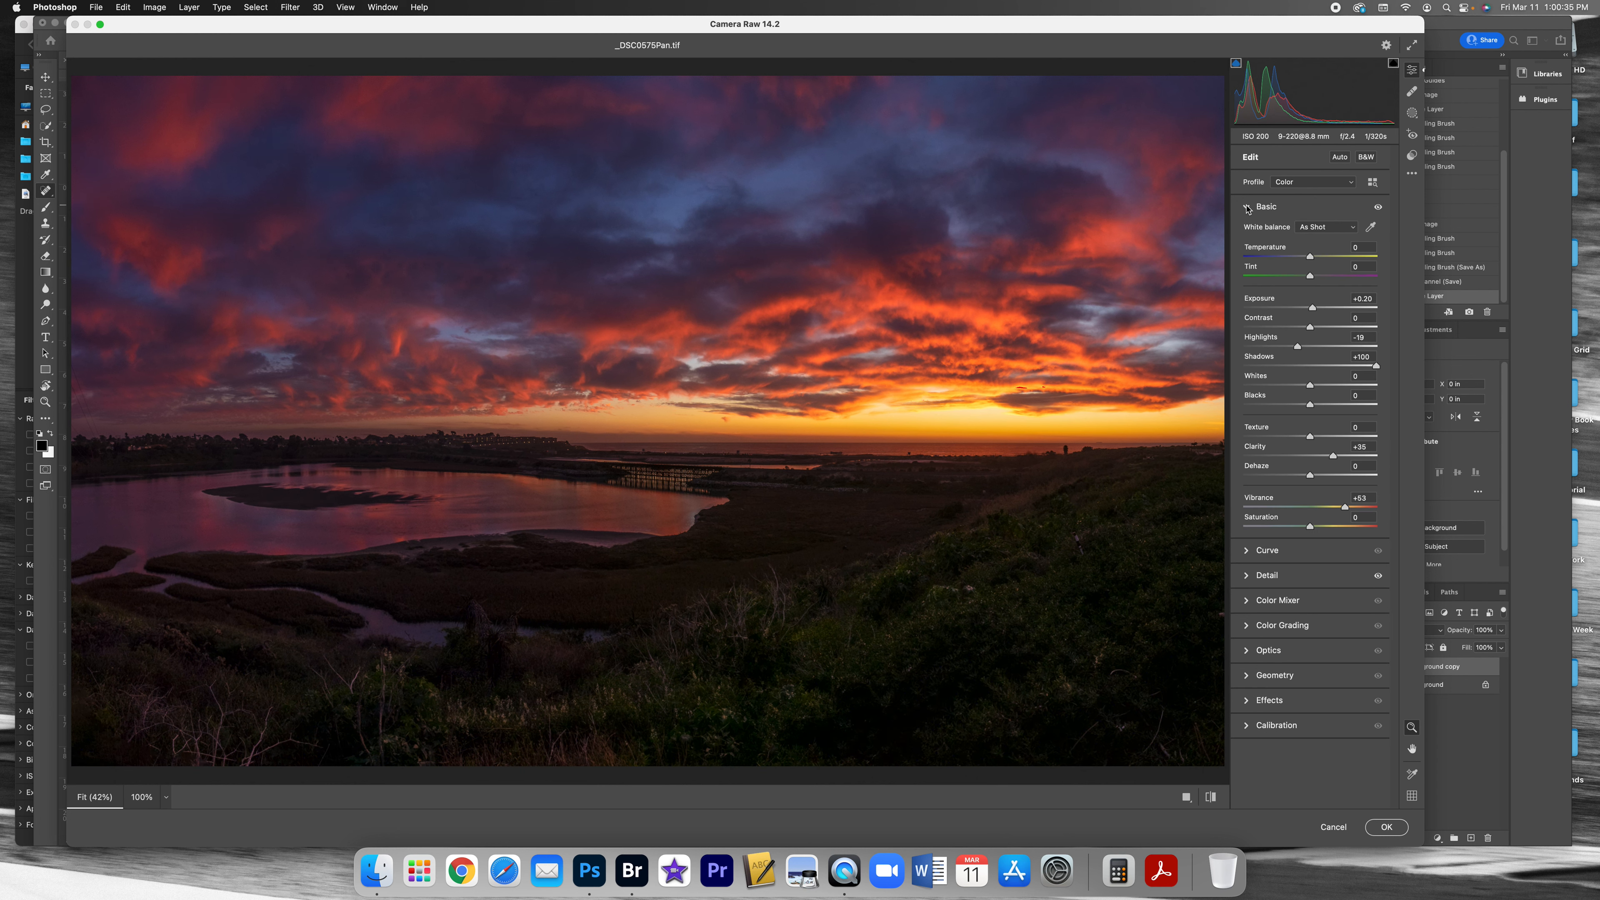
# Set Exposure to +0.50, Vibrance to +60, Temperature to +4 and Tint to +6 in the Basic adjustments
pyautogui.moveTo(1315, 308); pyautogui.dragTo(1318, 309)
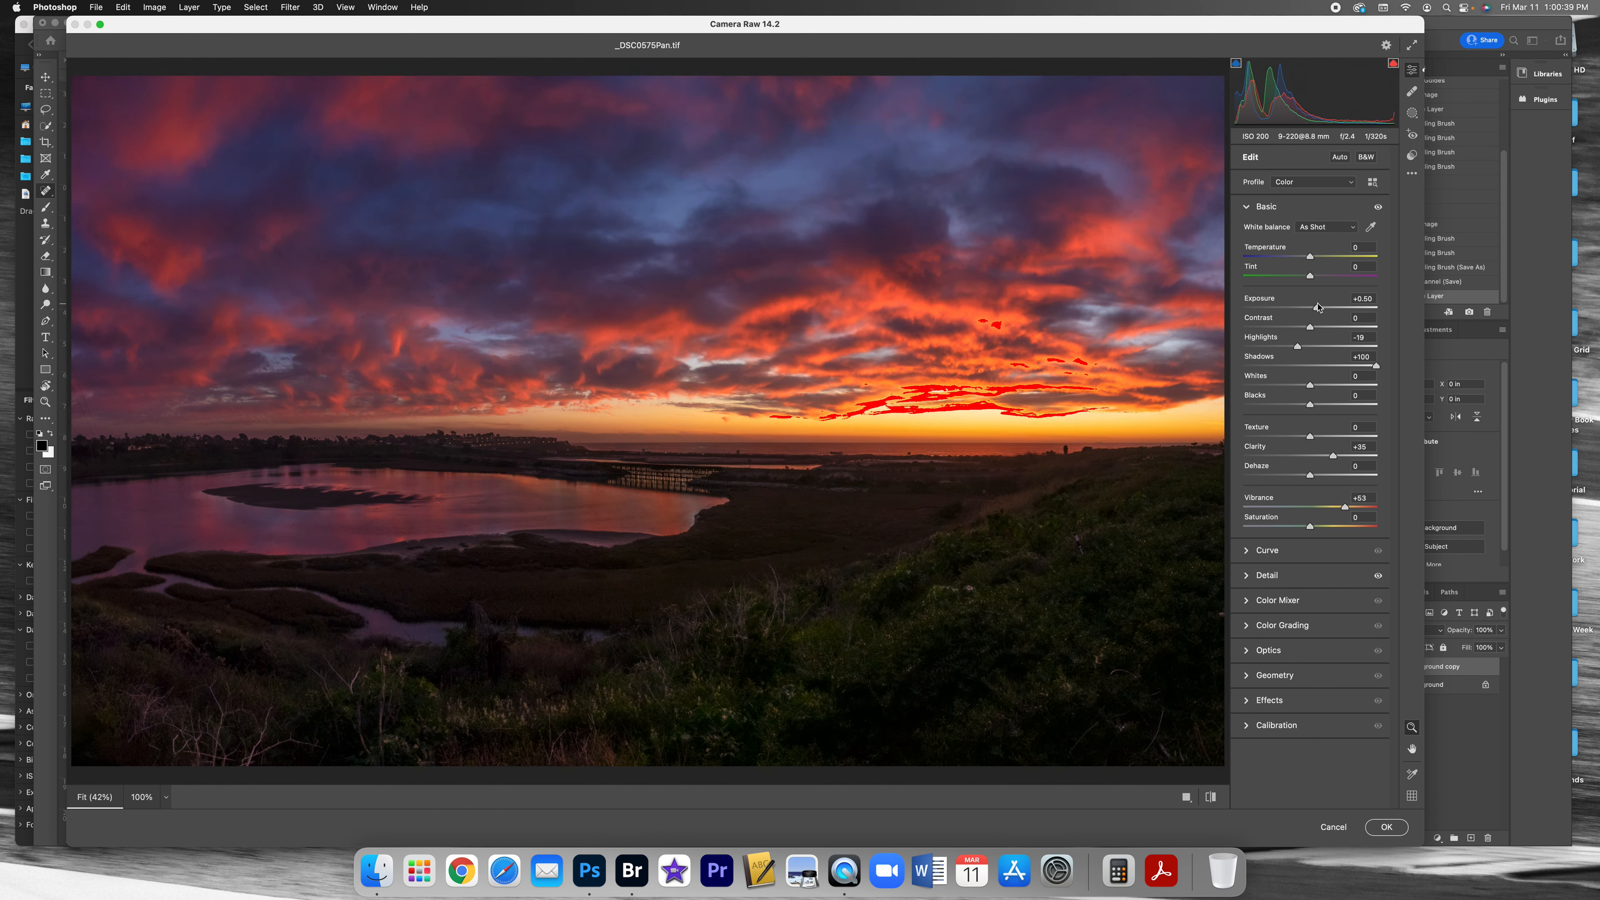
pyautogui.moveTo(1349, 511); pyautogui.dragTo(1350, 511)
pyautogui.moveTo(1309, 260); pyautogui.dragTo(1315, 278)
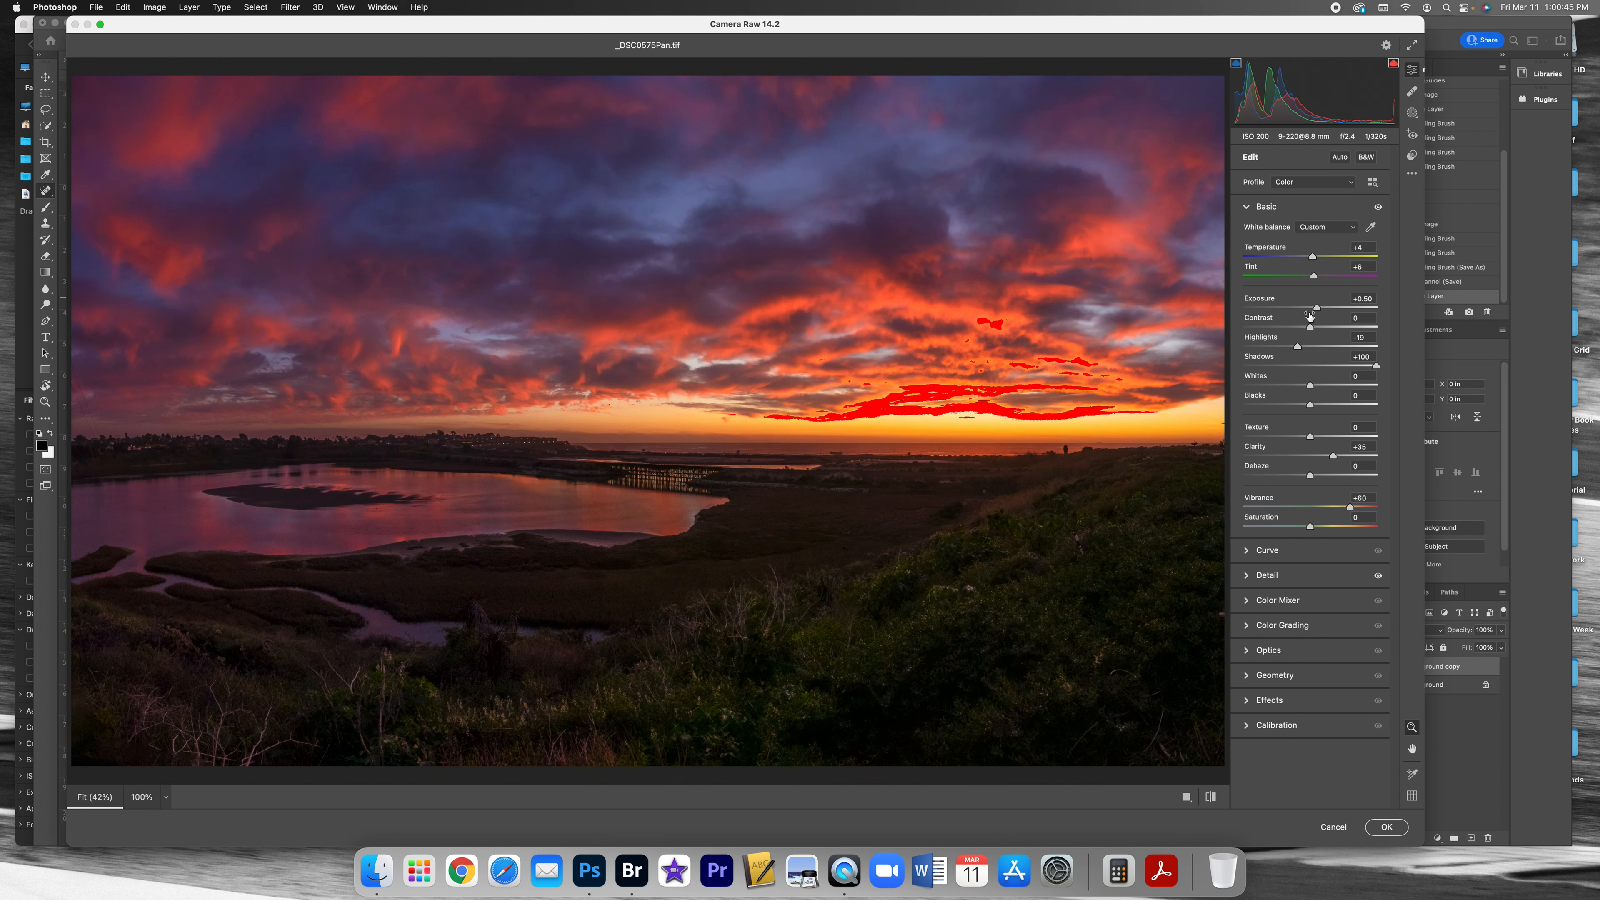
# Check the blown-out areas by toggling the highlight clipping warning, and apply the Camera Raw adjustments
pyautogui.click(1393, 64)
pyautogui.click(1393, 64)
pyautogui.click(1392, 64)
pyautogui.click(1392, 64)
pyautogui.click(1387, 829)
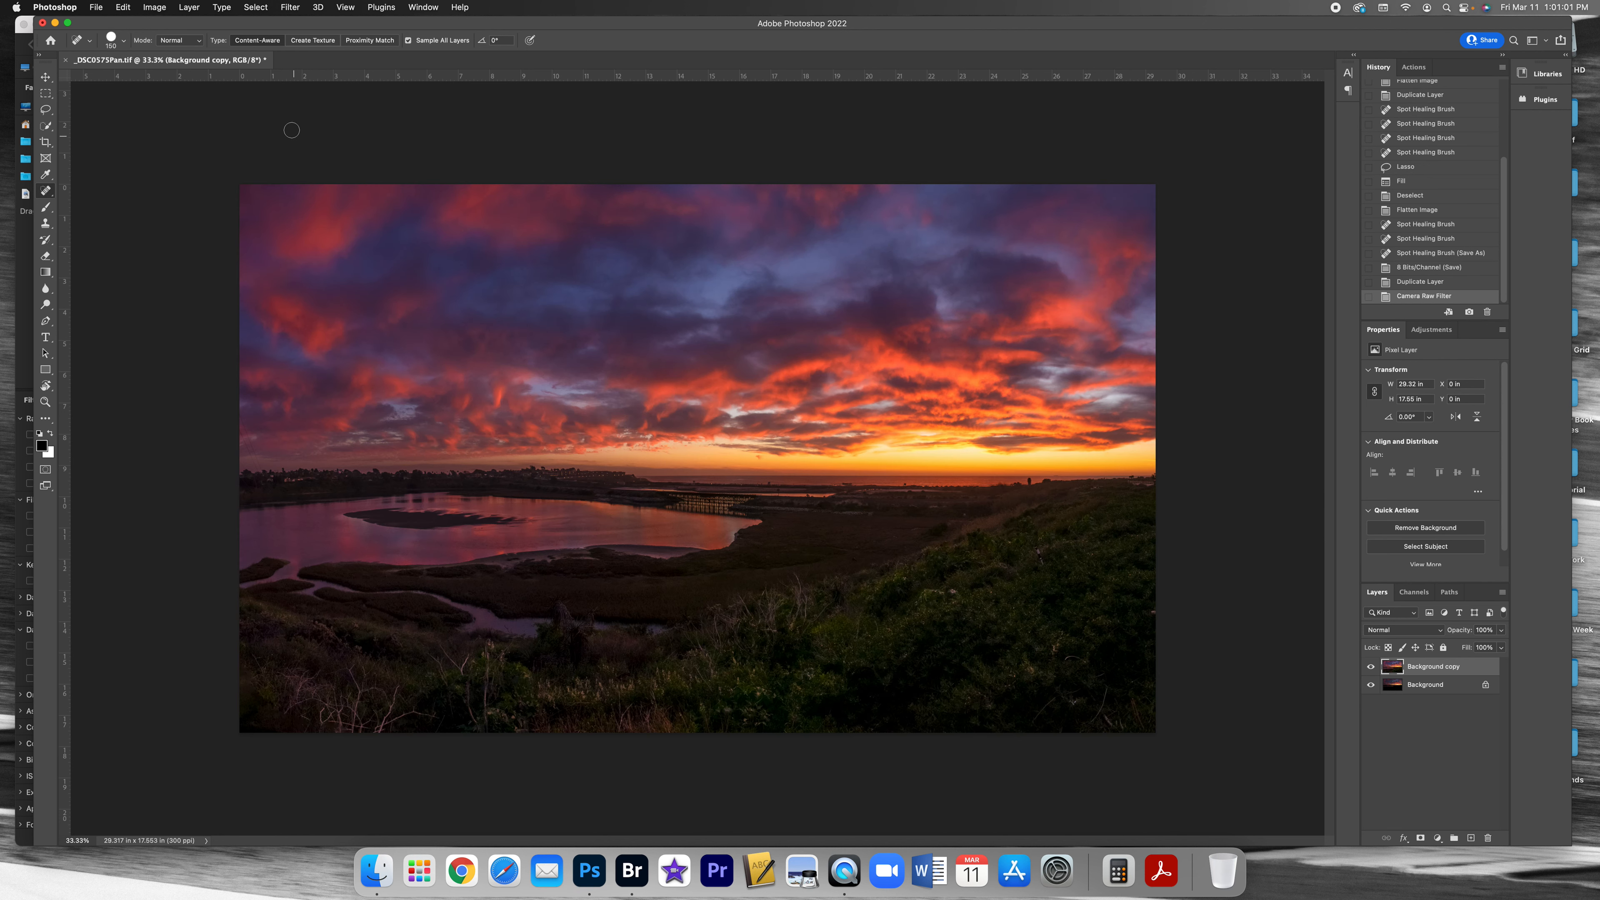
# Flatten the adjusted panorama, and save and close the file
pyautogui.click(189, 7)
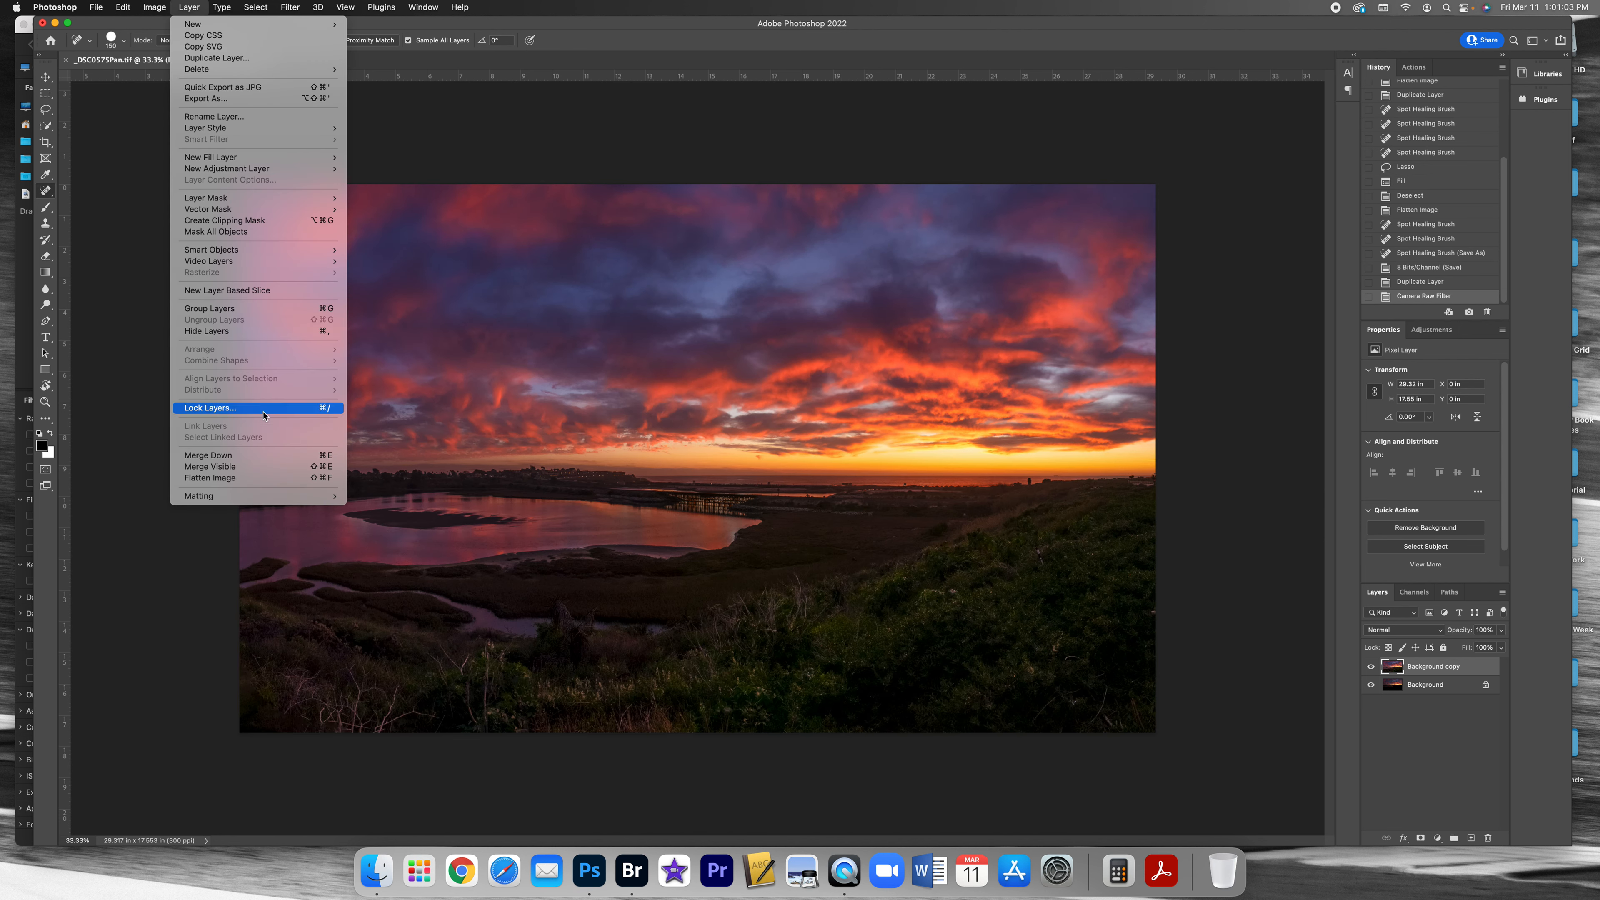
pyautogui.click(263, 478)
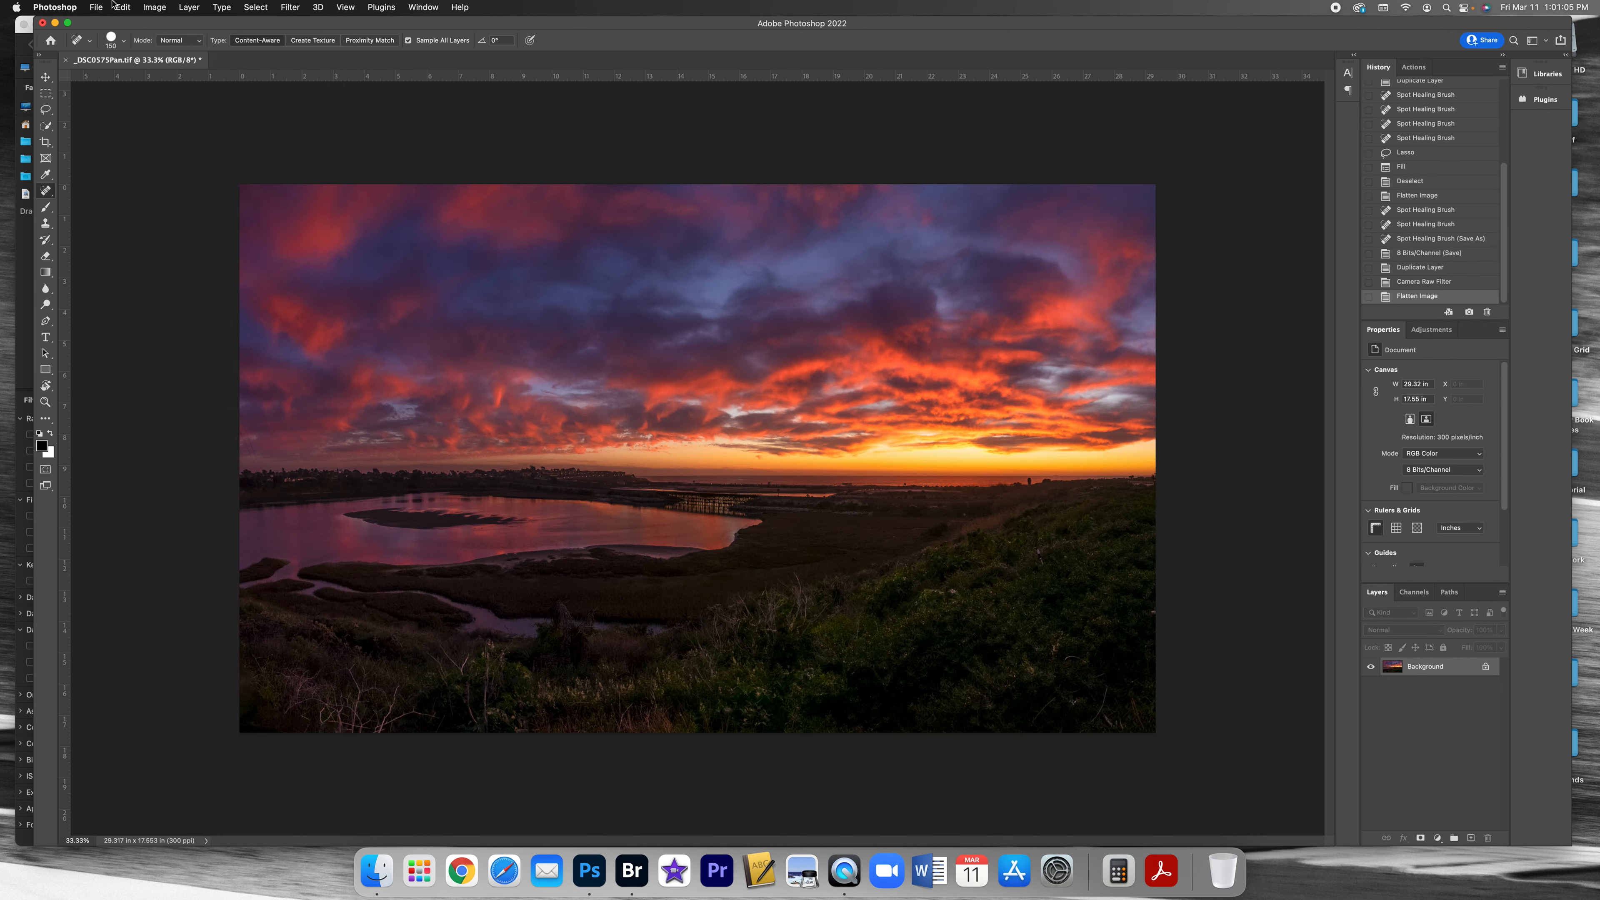
pyautogui.click(96, 7)
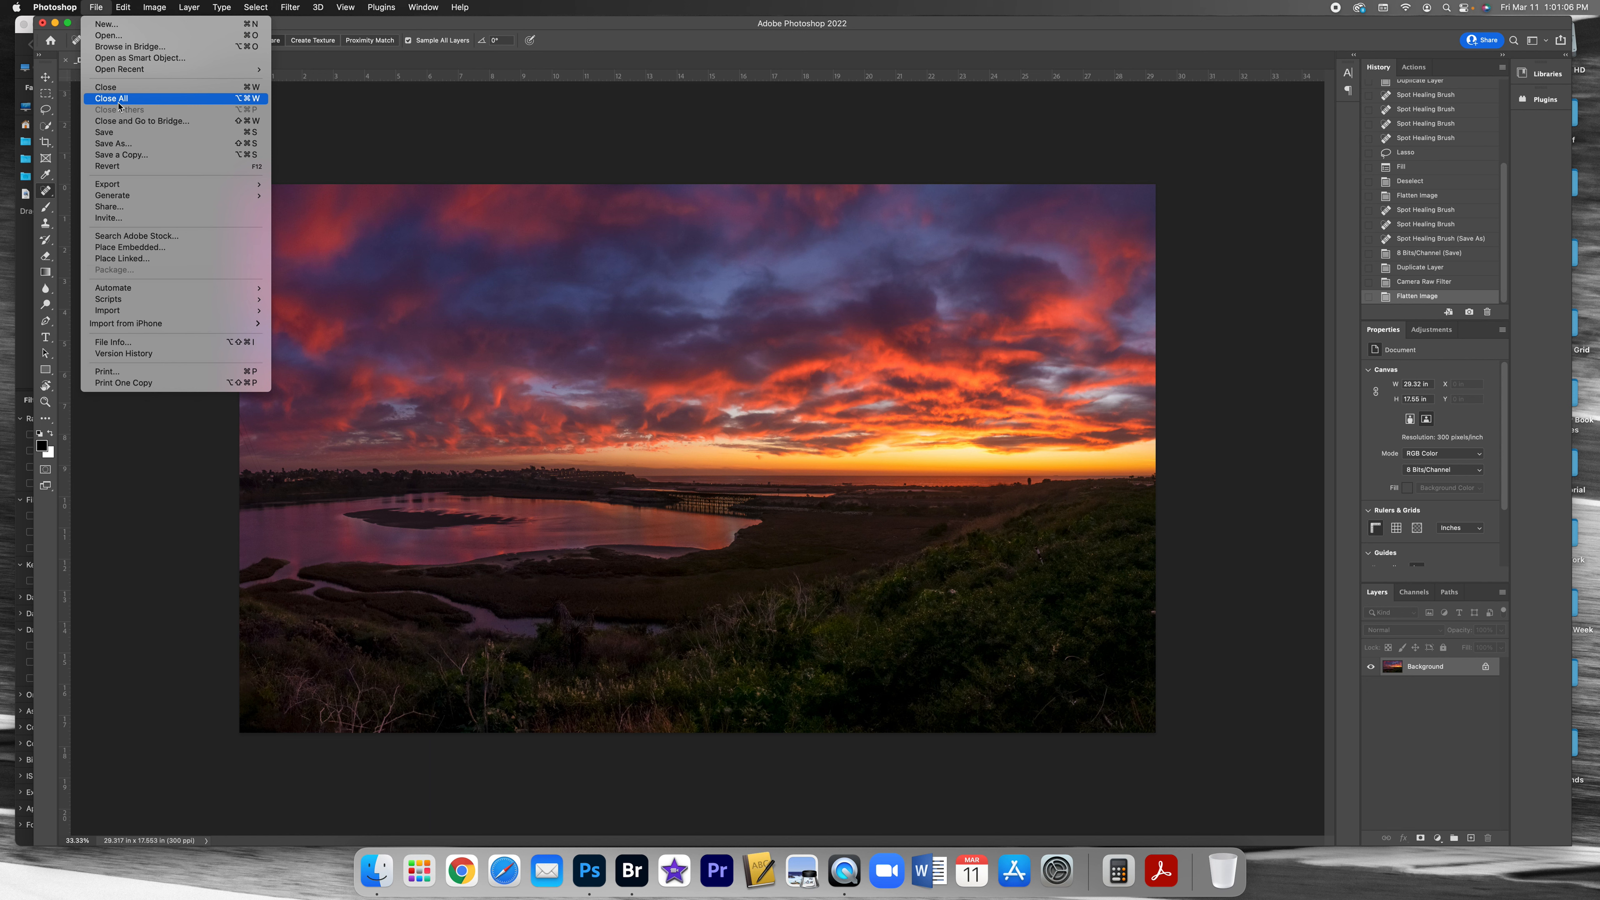
pyautogui.click(123, 132)
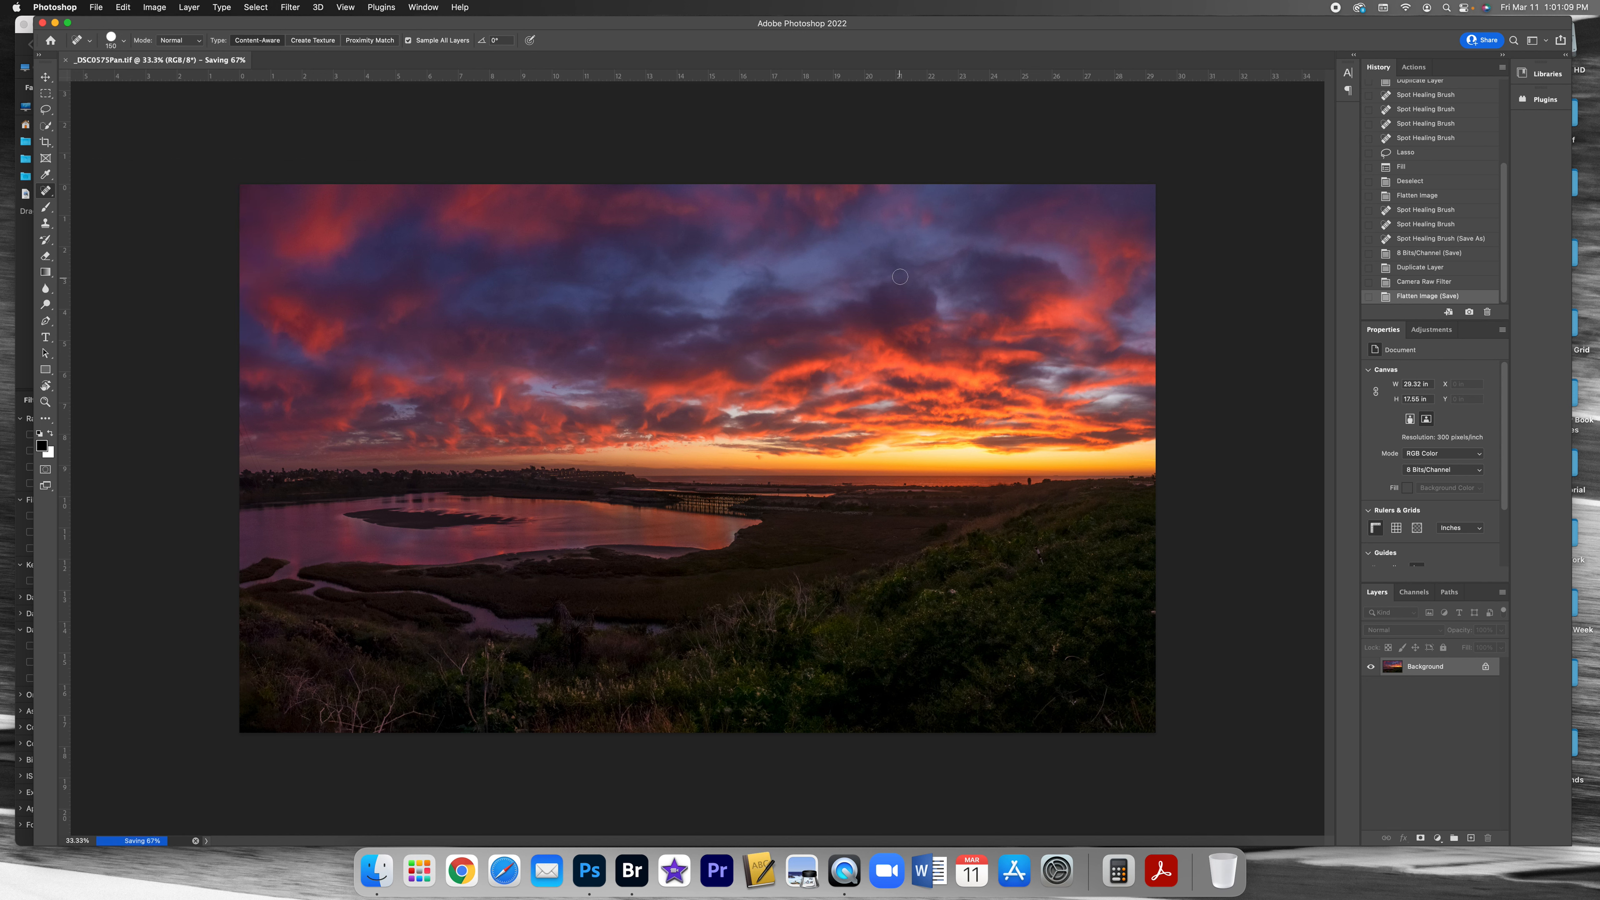
pyautogui.press('super+w')
# Switch to Adobe Bridge and preview the source raw frames one by one up to _DSC0581.ARW
pyautogui.click(632, 870)
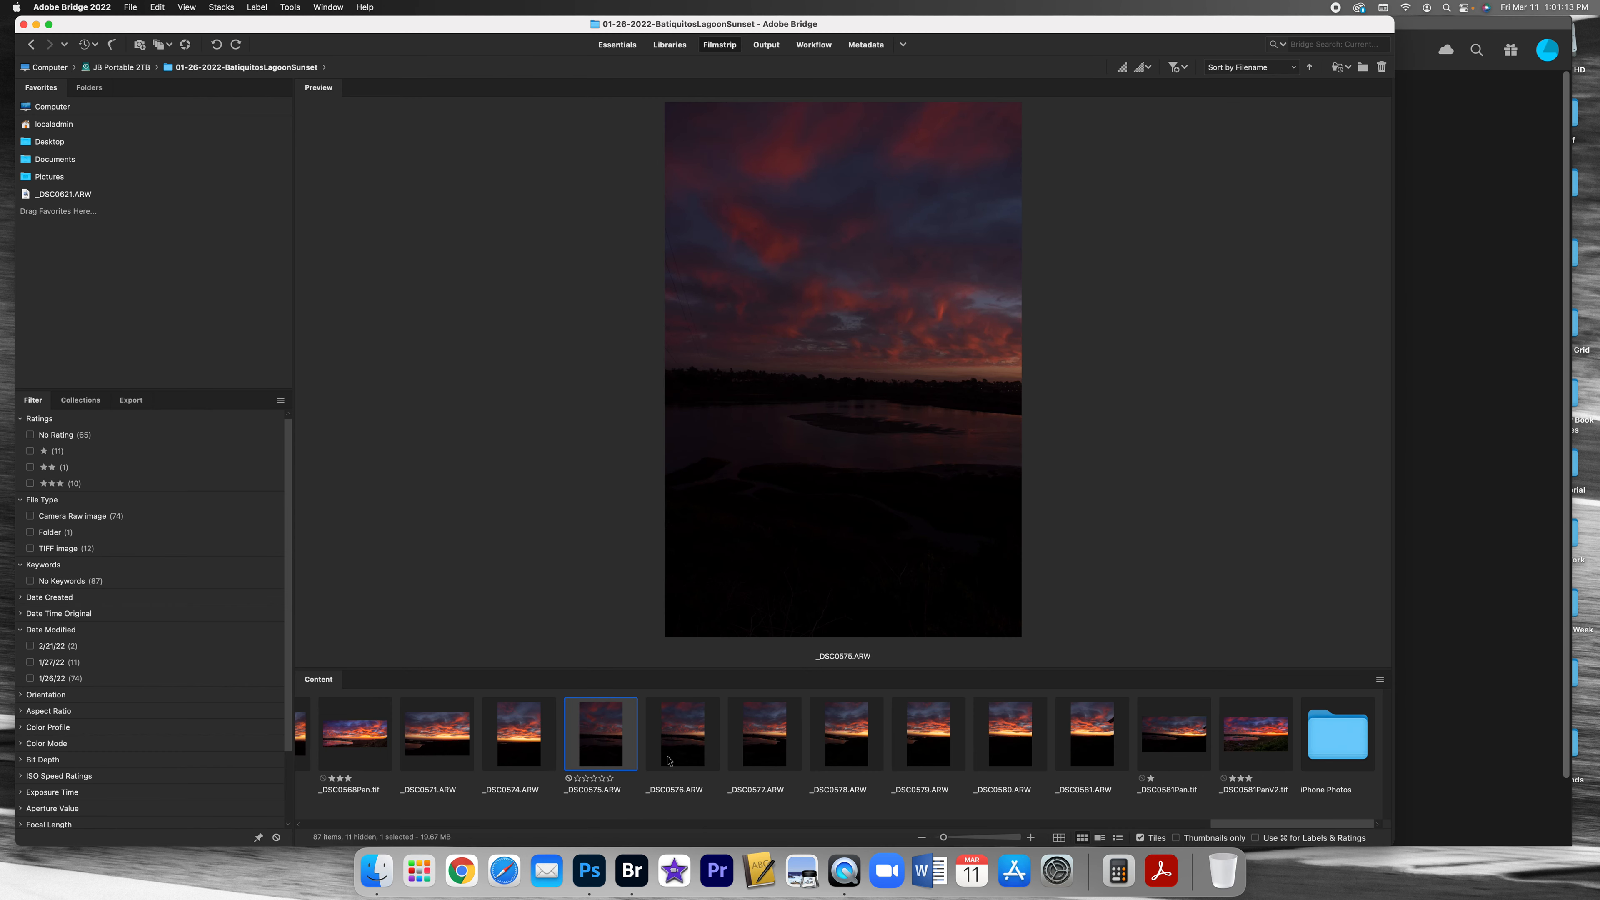
pyautogui.click(683, 750)
pyautogui.click(844, 746)
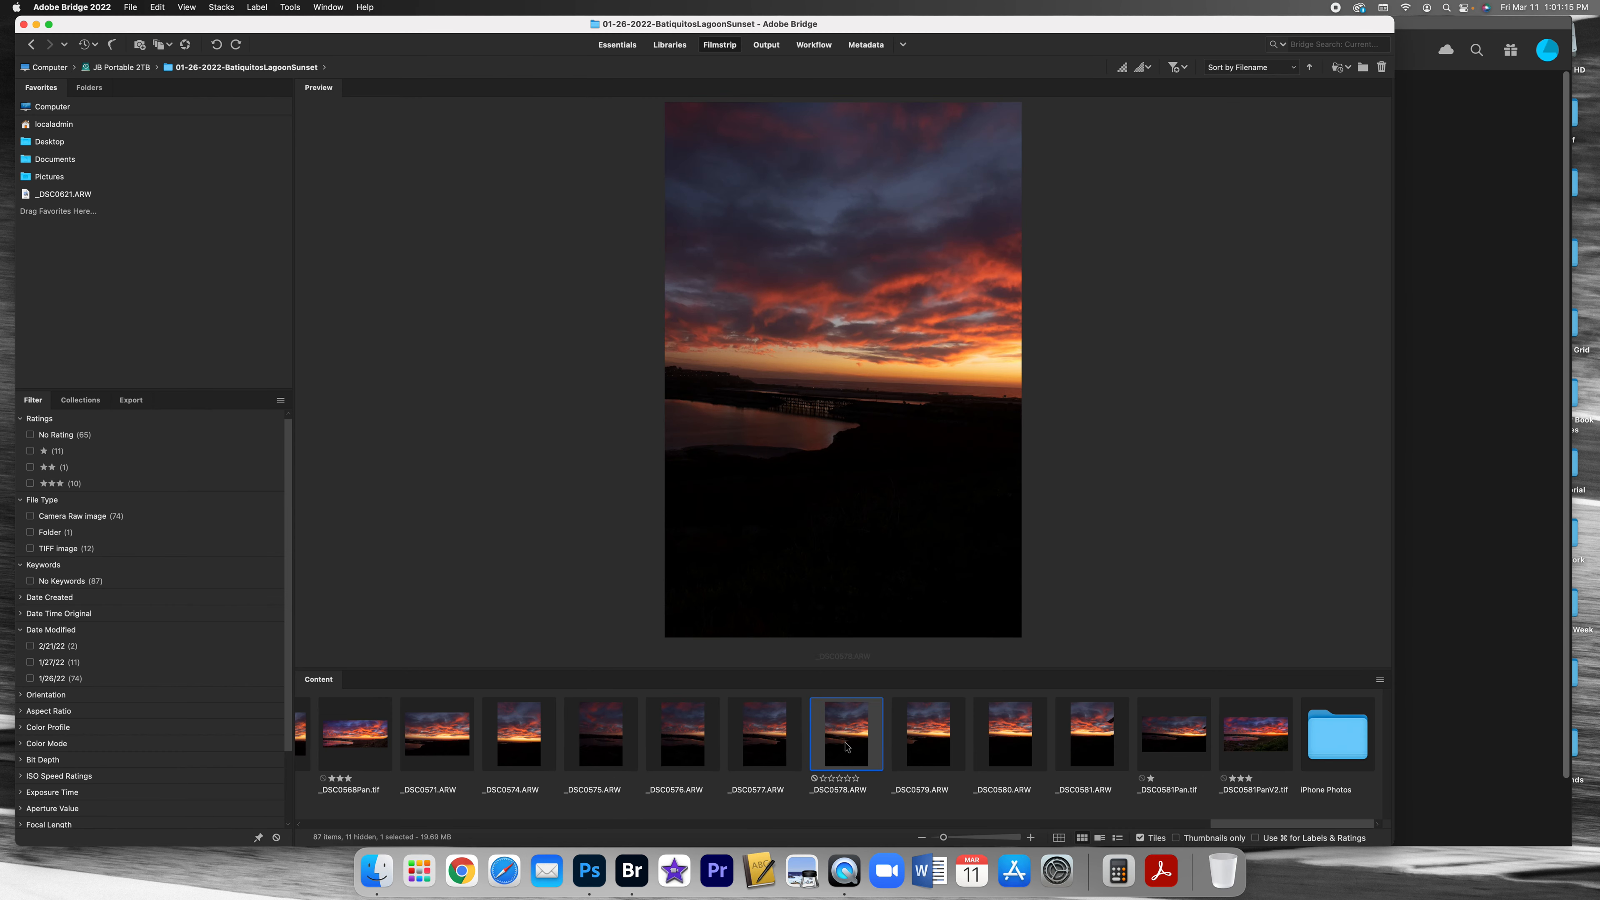
pyautogui.press('Right')
pyautogui.click(1004, 745)
pyautogui.hscroll(-1, 1133, 745)
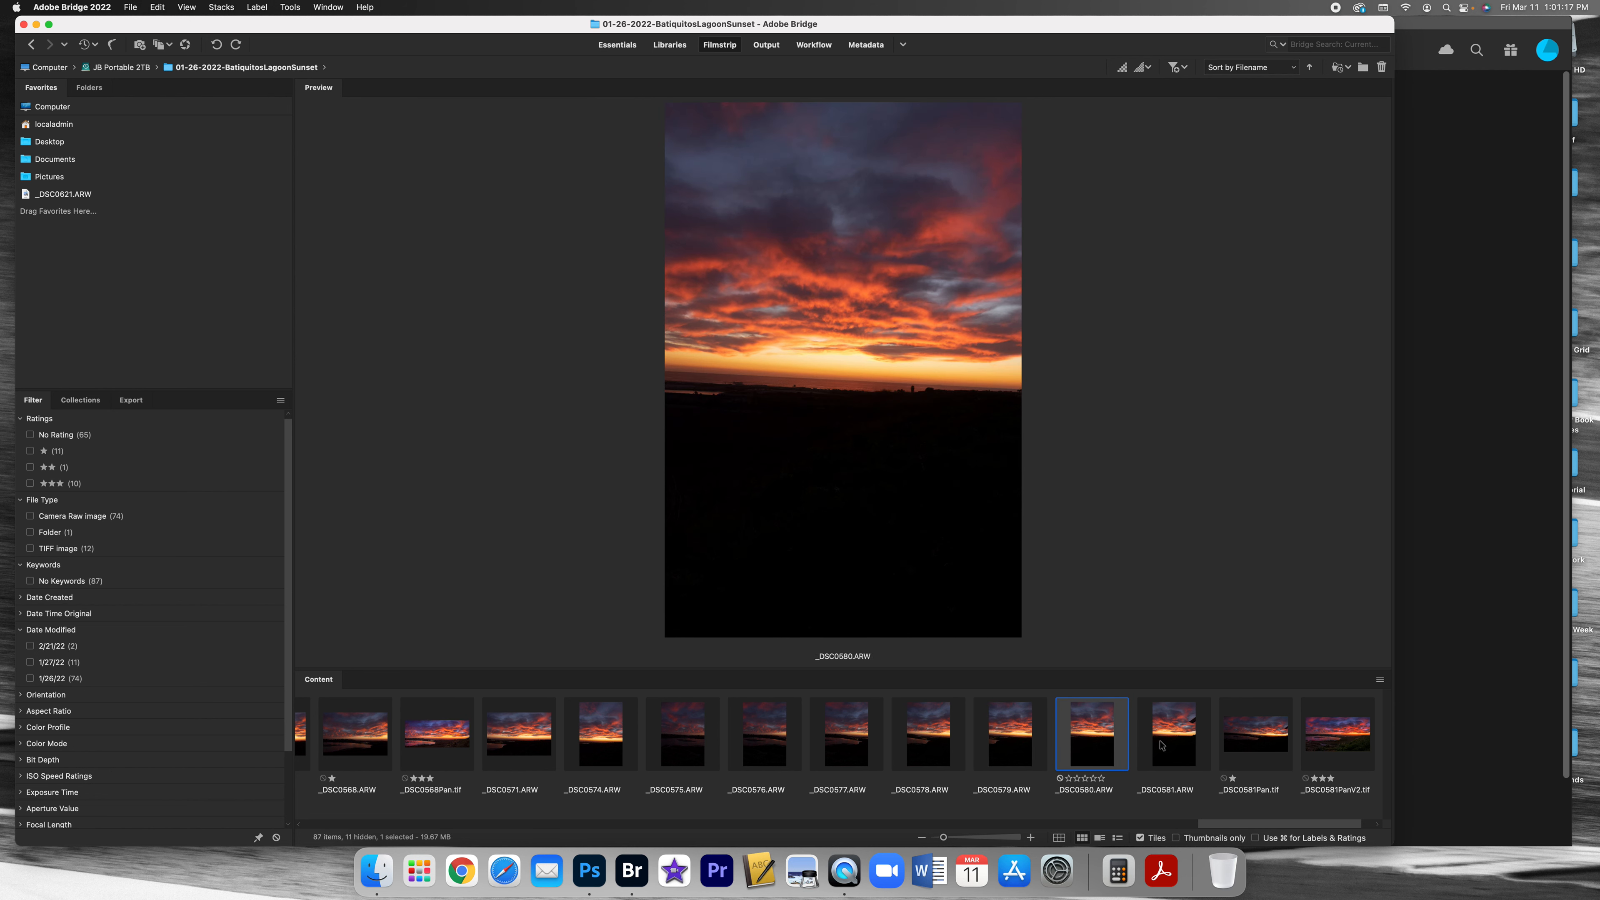
pyautogui.click(1161, 745)
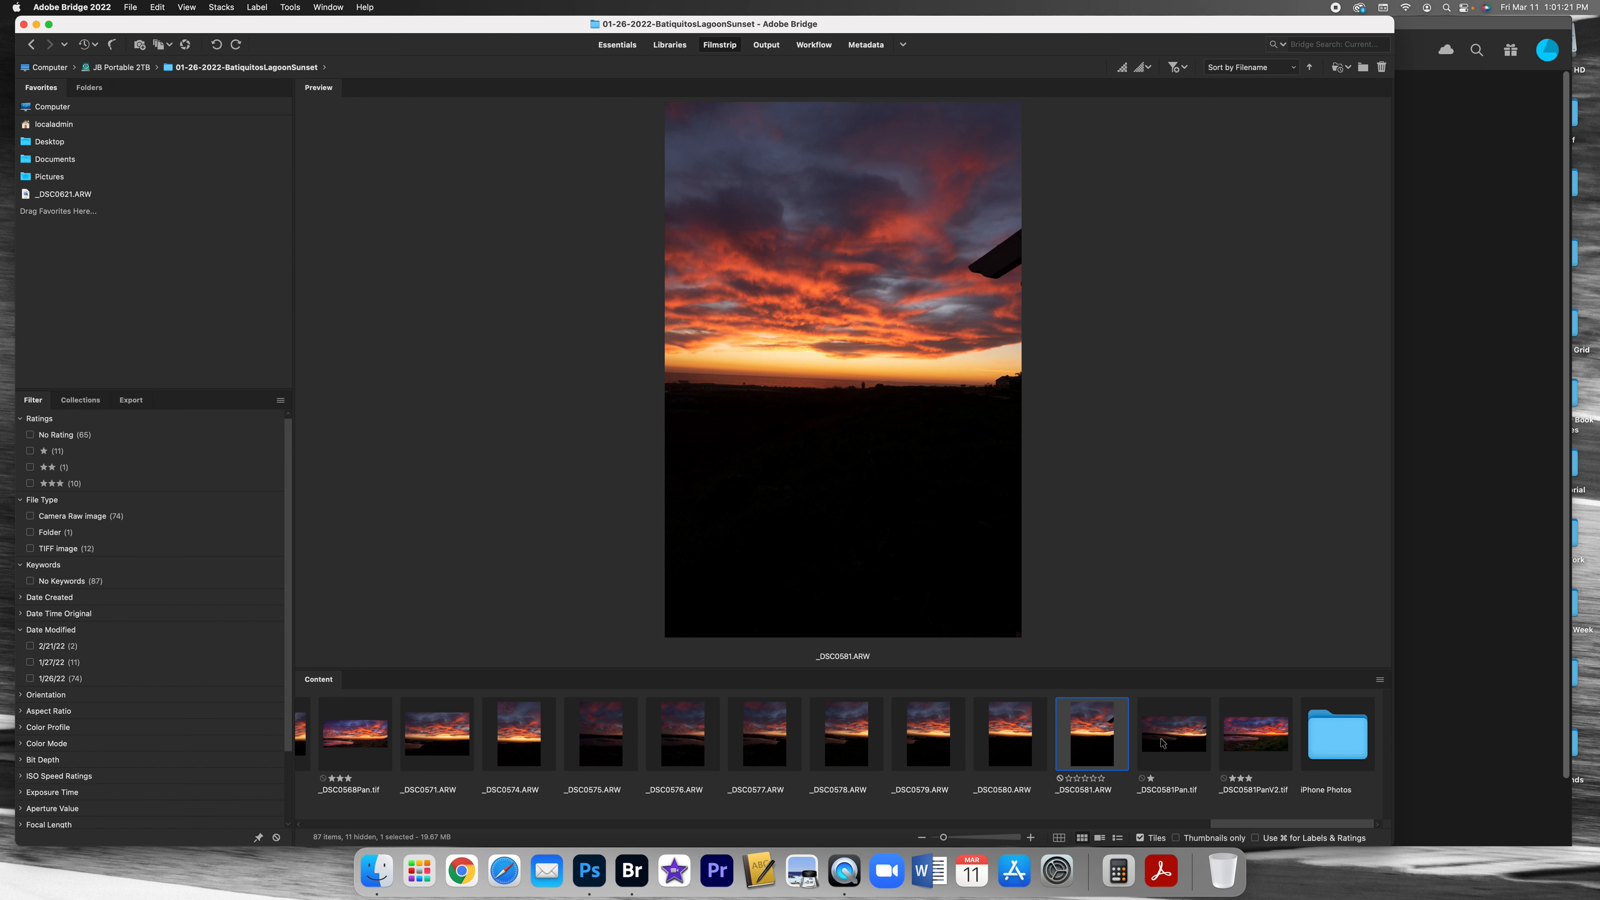
# Preview the finished panoramas _DSC0581Pan.tif and _DSC0581PanV2.tif to compare the unedited and enhanced versions
pyautogui.click(1164, 744)
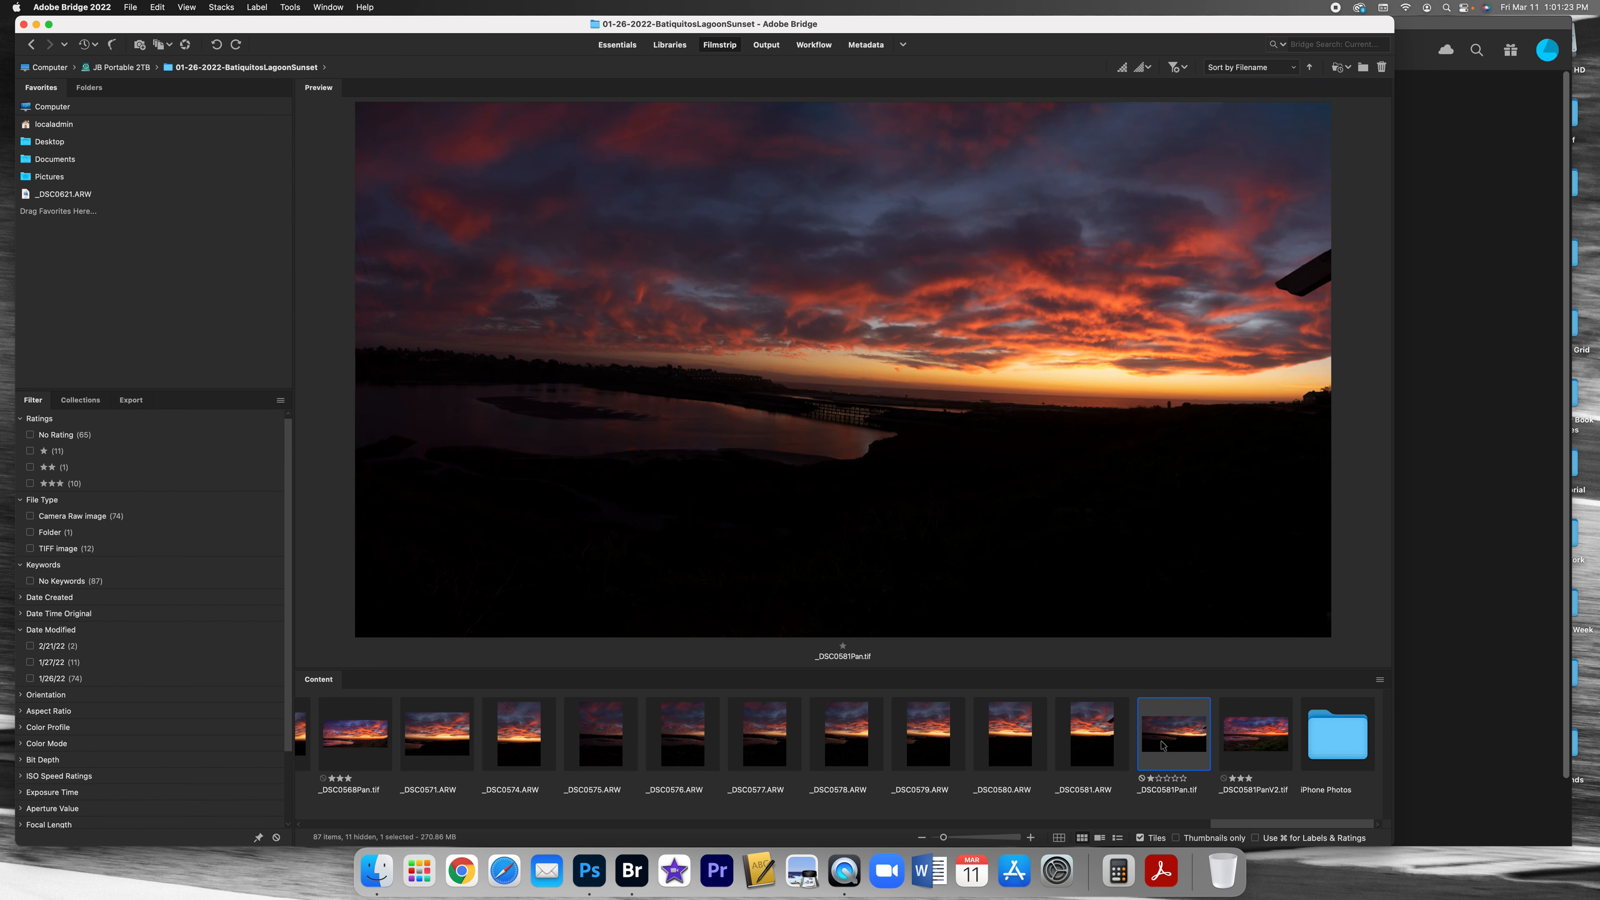
pyautogui.click(1238, 748)
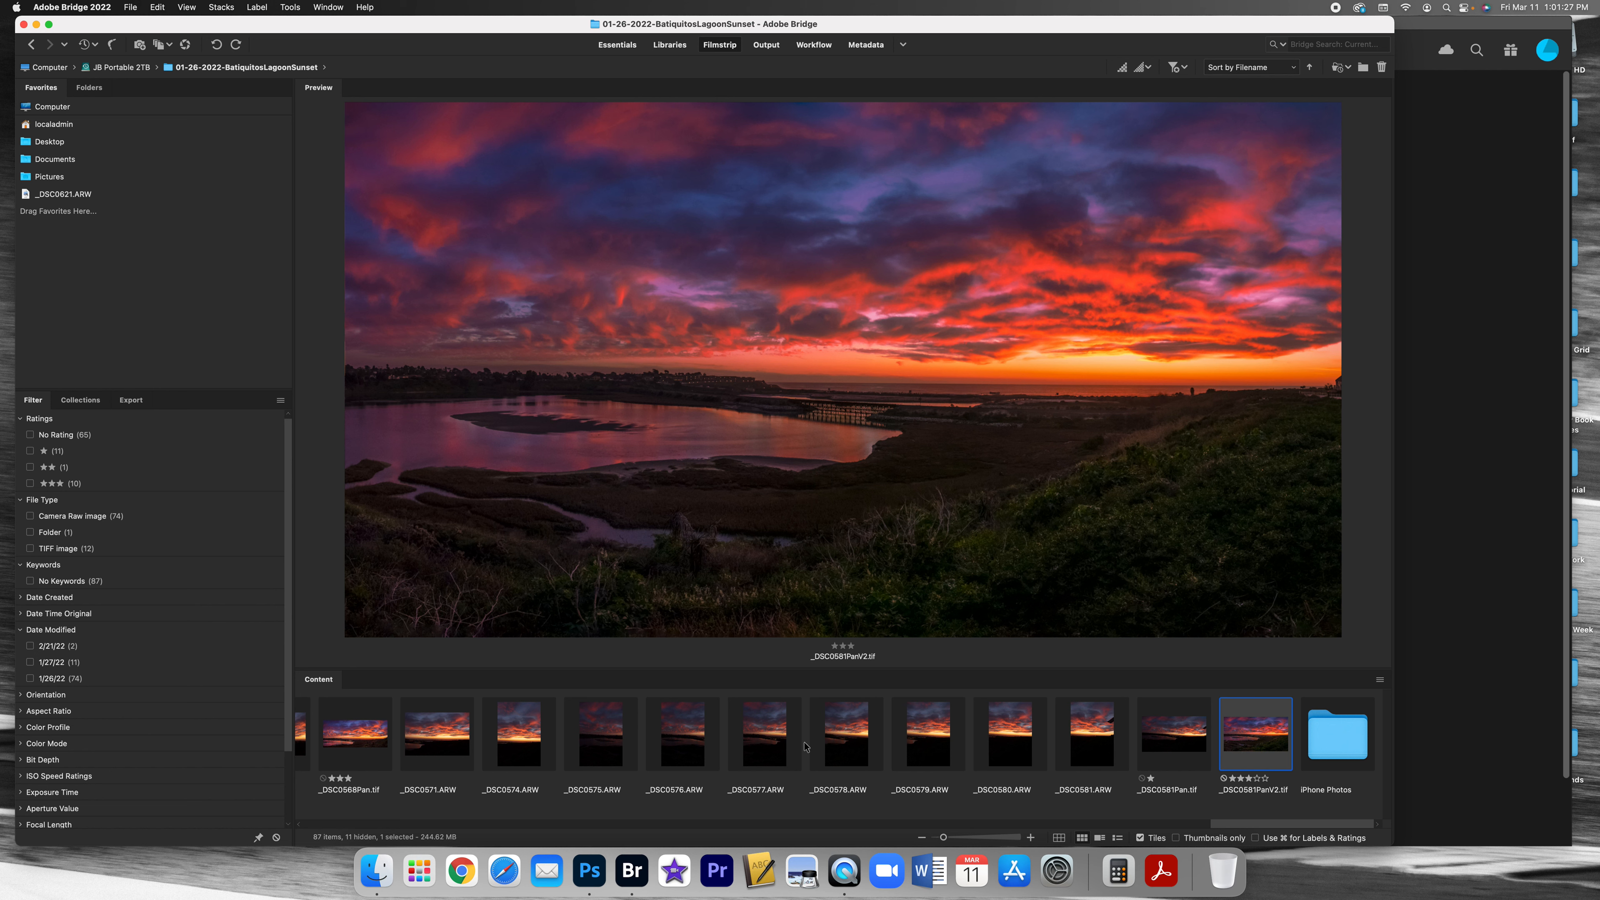
# Preview the horizontal raw frames _DSC0565.ARW, _DSC0566.ARW and _DSC0568.ARW one by one to check how they overlap
pyautogui.hscroll(-5, 656, 744)
pyautogui.hscroll(6, 655, 743)
pyautogui.hscroll(-5, 661, 748)
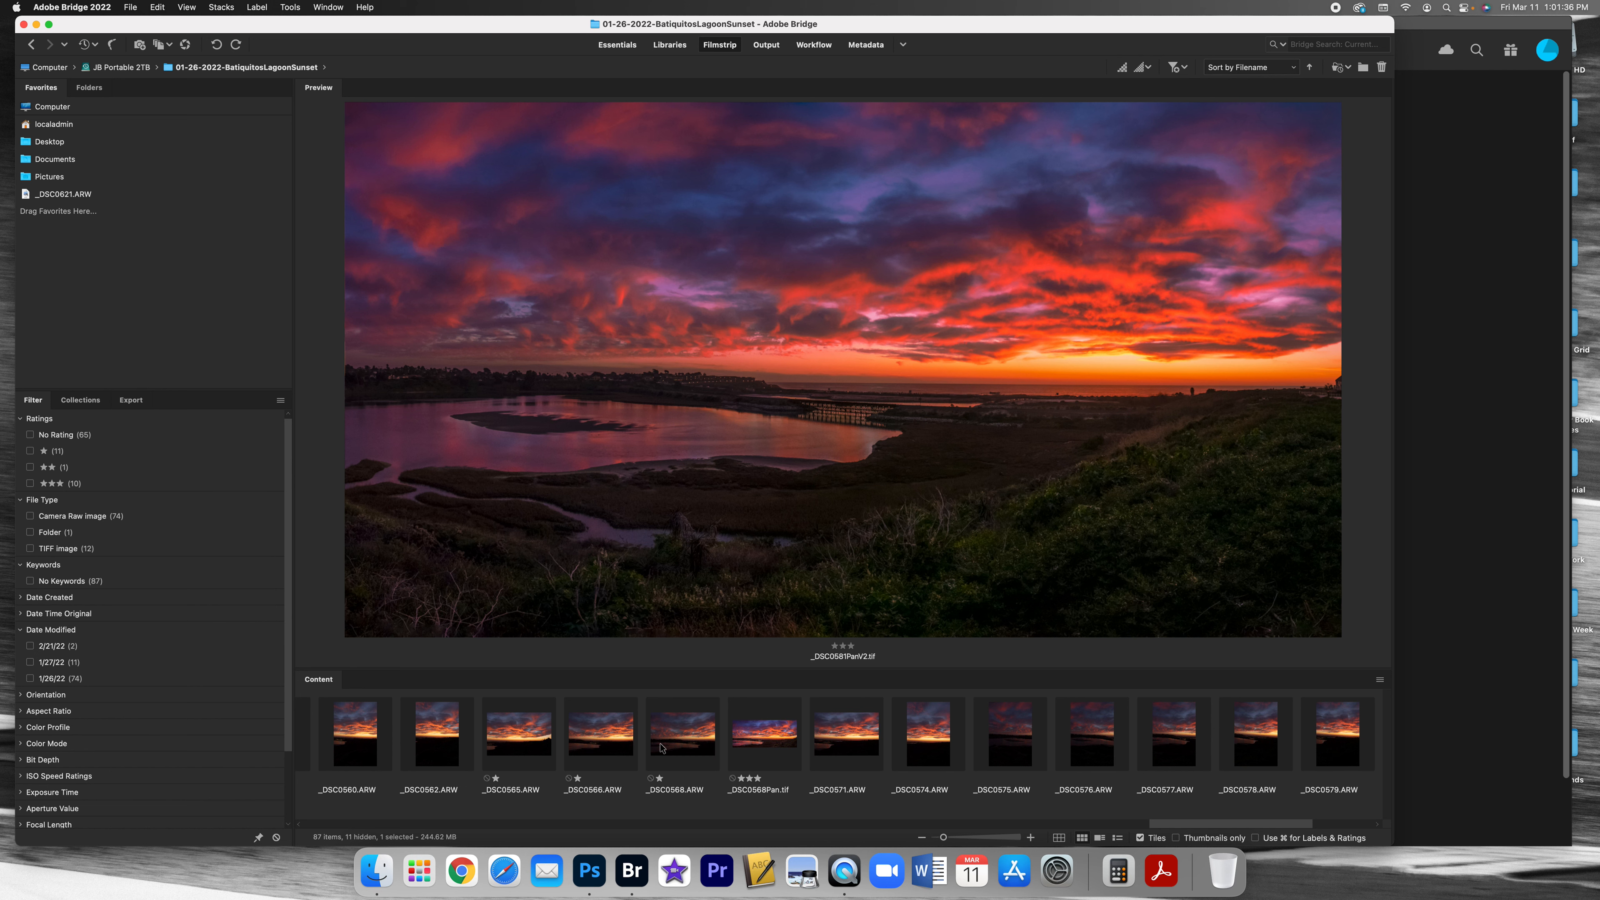
pyautogui.click(593, 746)
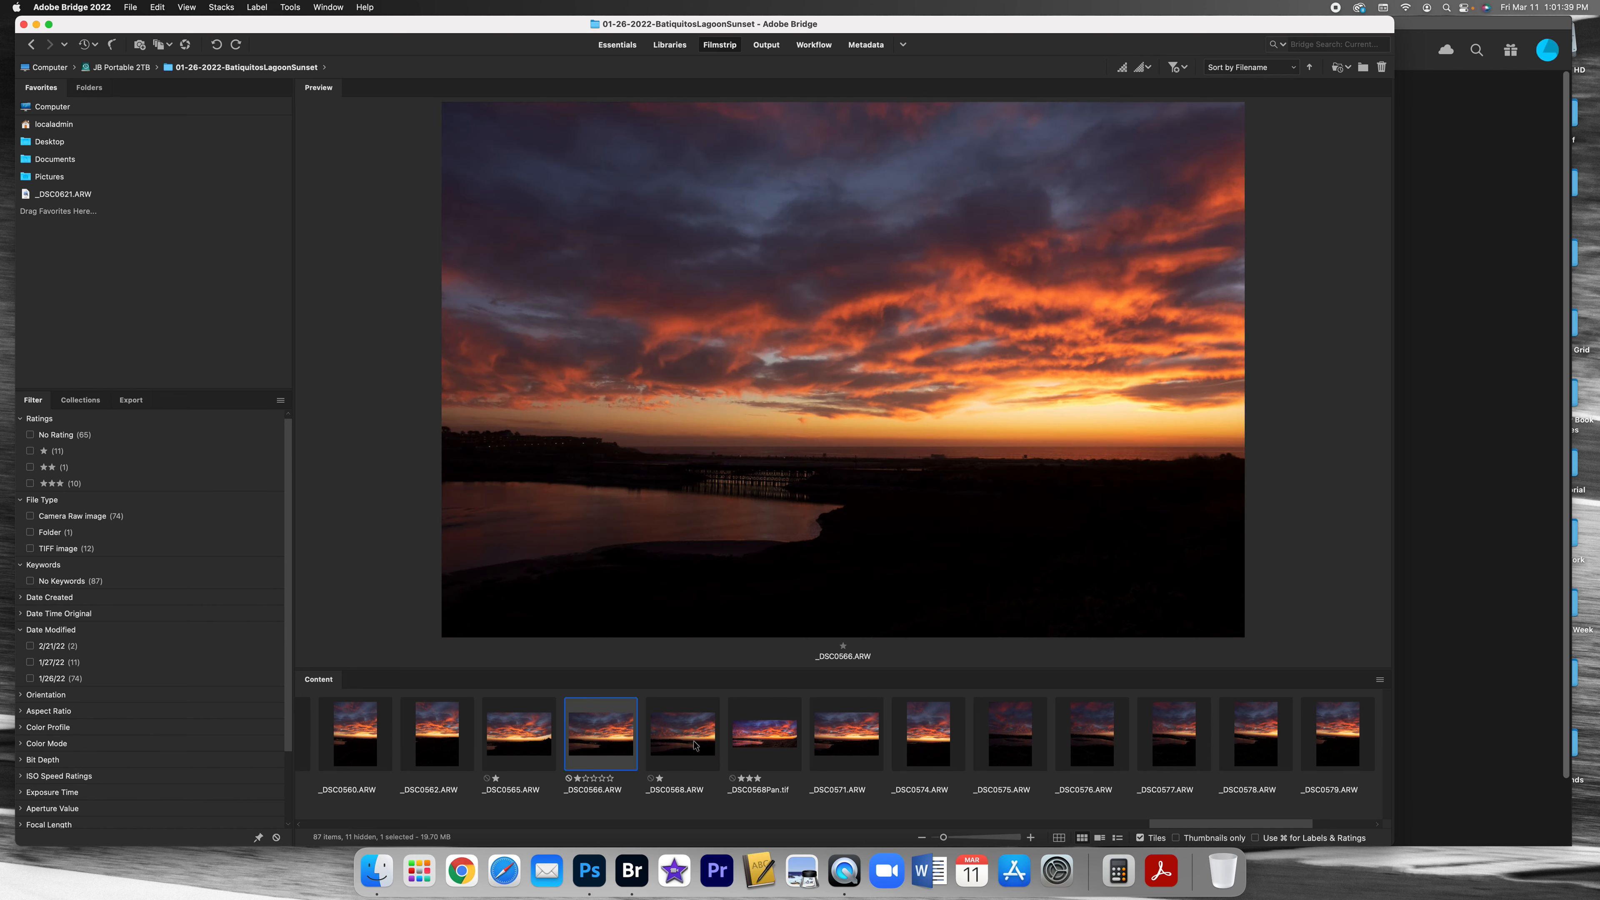
pyautogui.click(686, 755)
pyautogui.click(603, 752)
pyautogui.click(529, 748)
pyautogui.click(576, 747)
# Select _DSC0565.ARW, _DSC0566.ARW and _DSC0568.ARW and merge them with Photoshop's Photomerge, using Auto layout and Blend Images Together
pyautogui.click(673, 748)
pyautogui.keyDown('super'); pyautogui.click(591, 746); pyautogui.keyUp('super')
pyautogui.keyDown('super'); pyautogui.click(521, 744); pyautogui.keyUp('super')
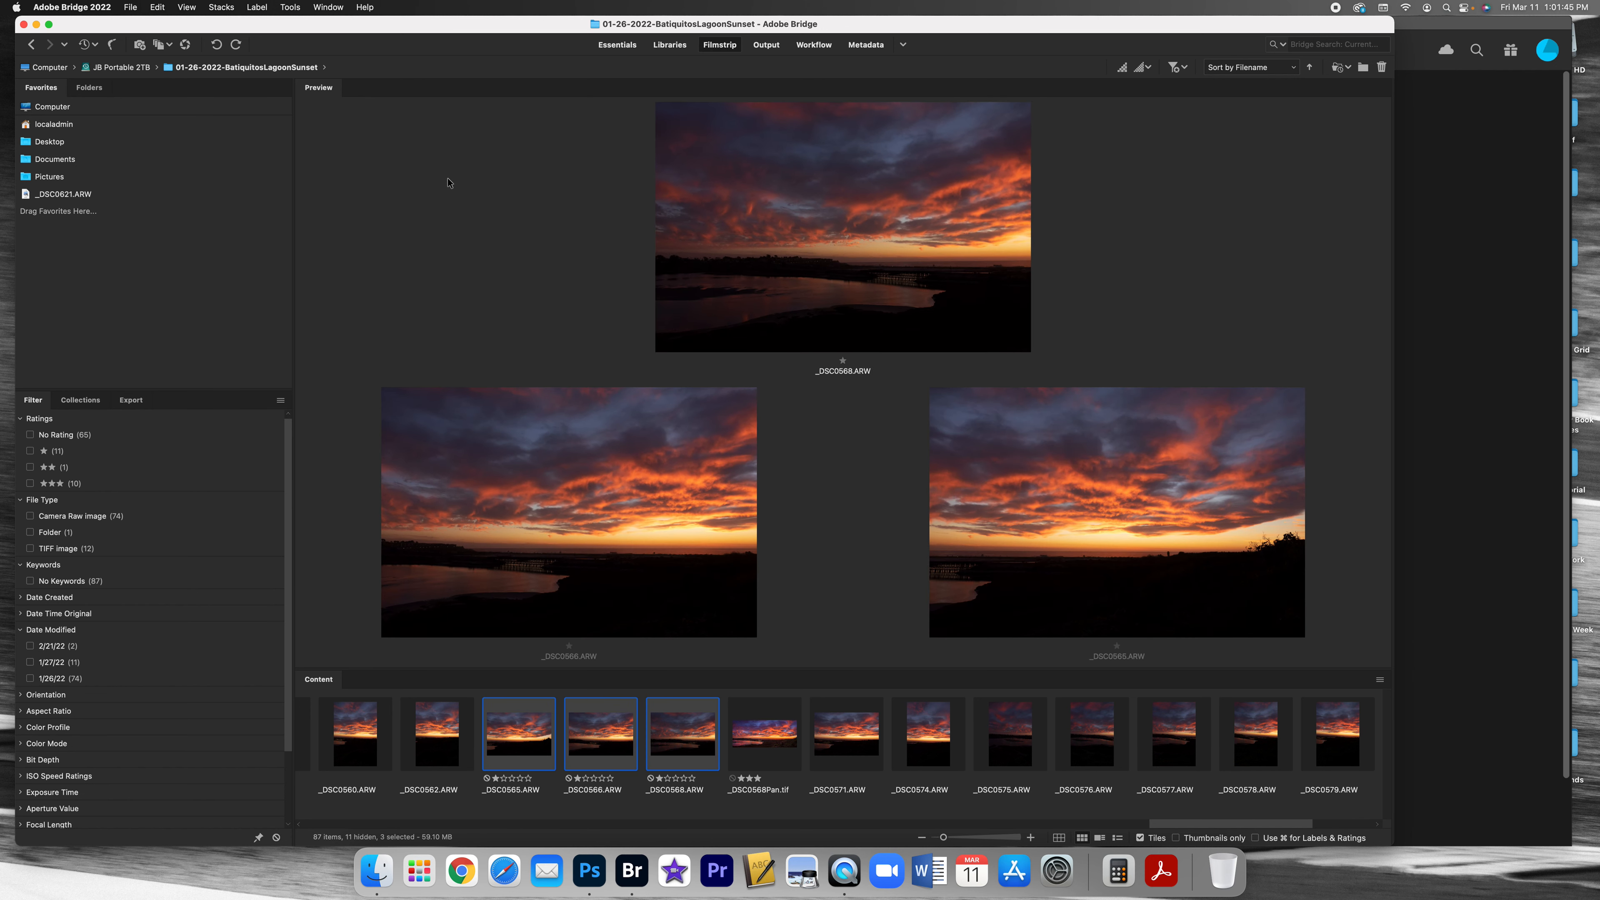
pyautogui.click(291, 7)
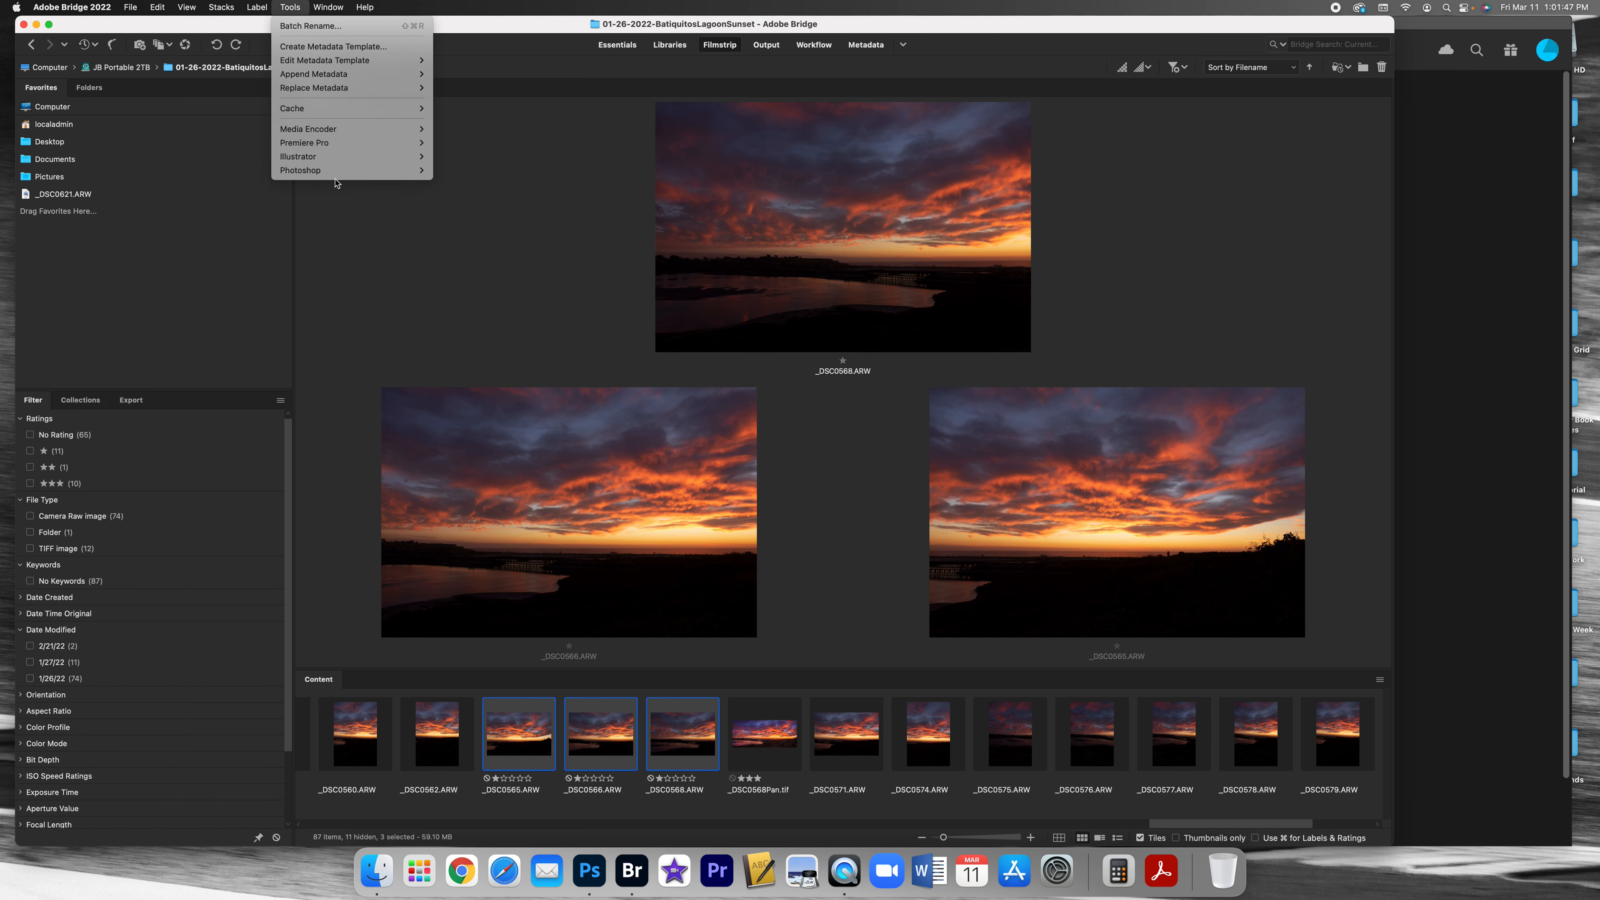
pyautogui.moveTo(419, 171)
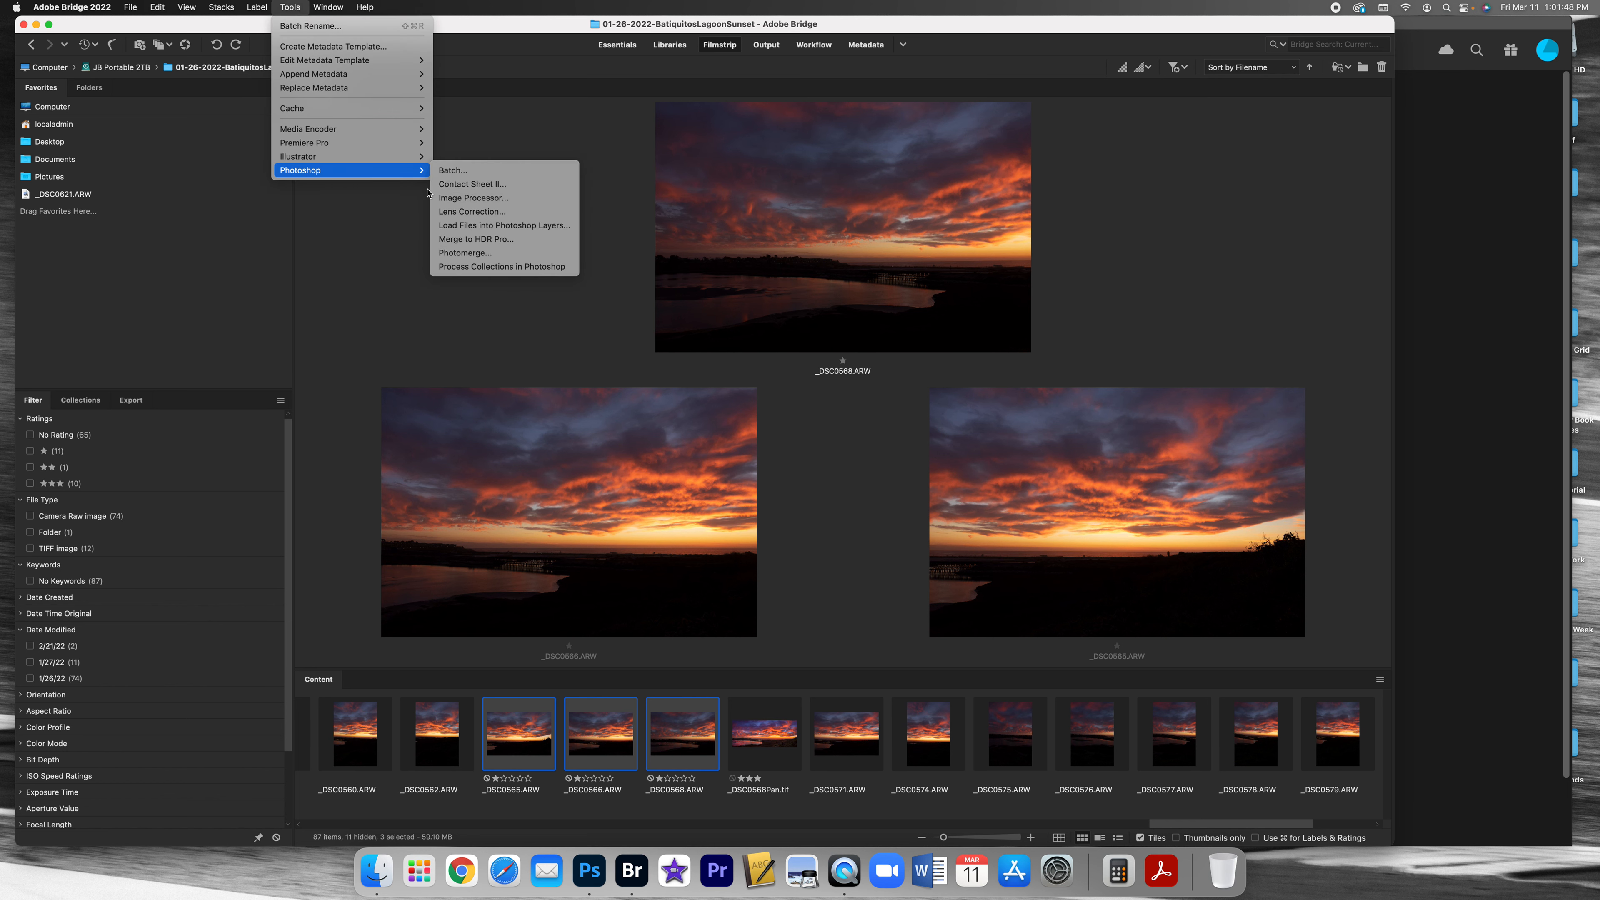
pyautogui.click(512, 257)
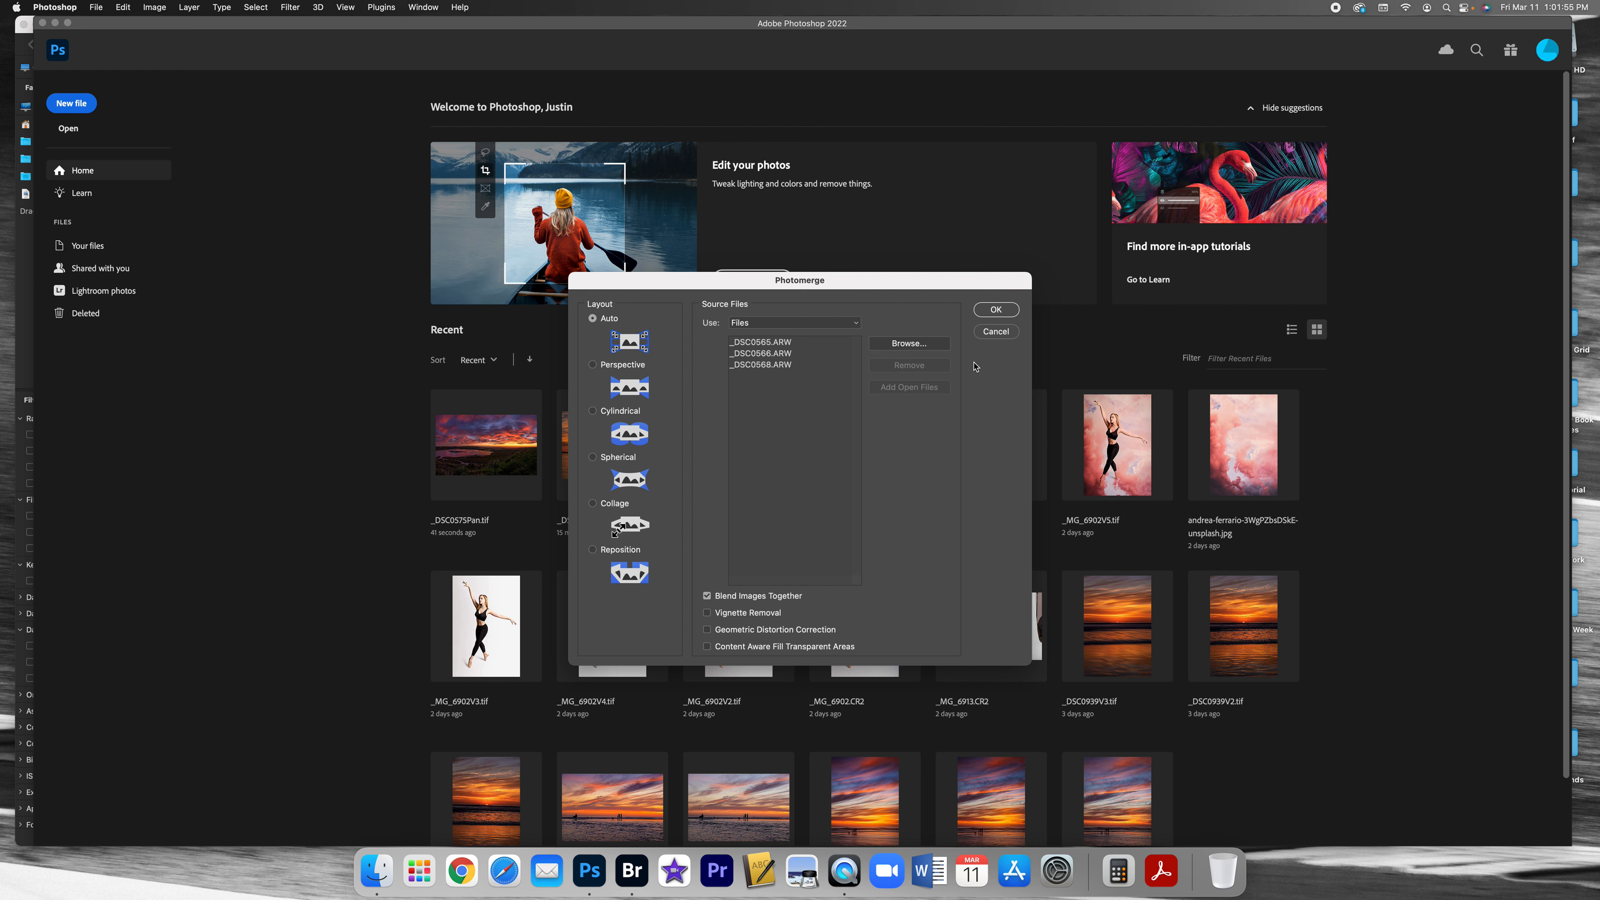
pyautogui.click(987, 315)
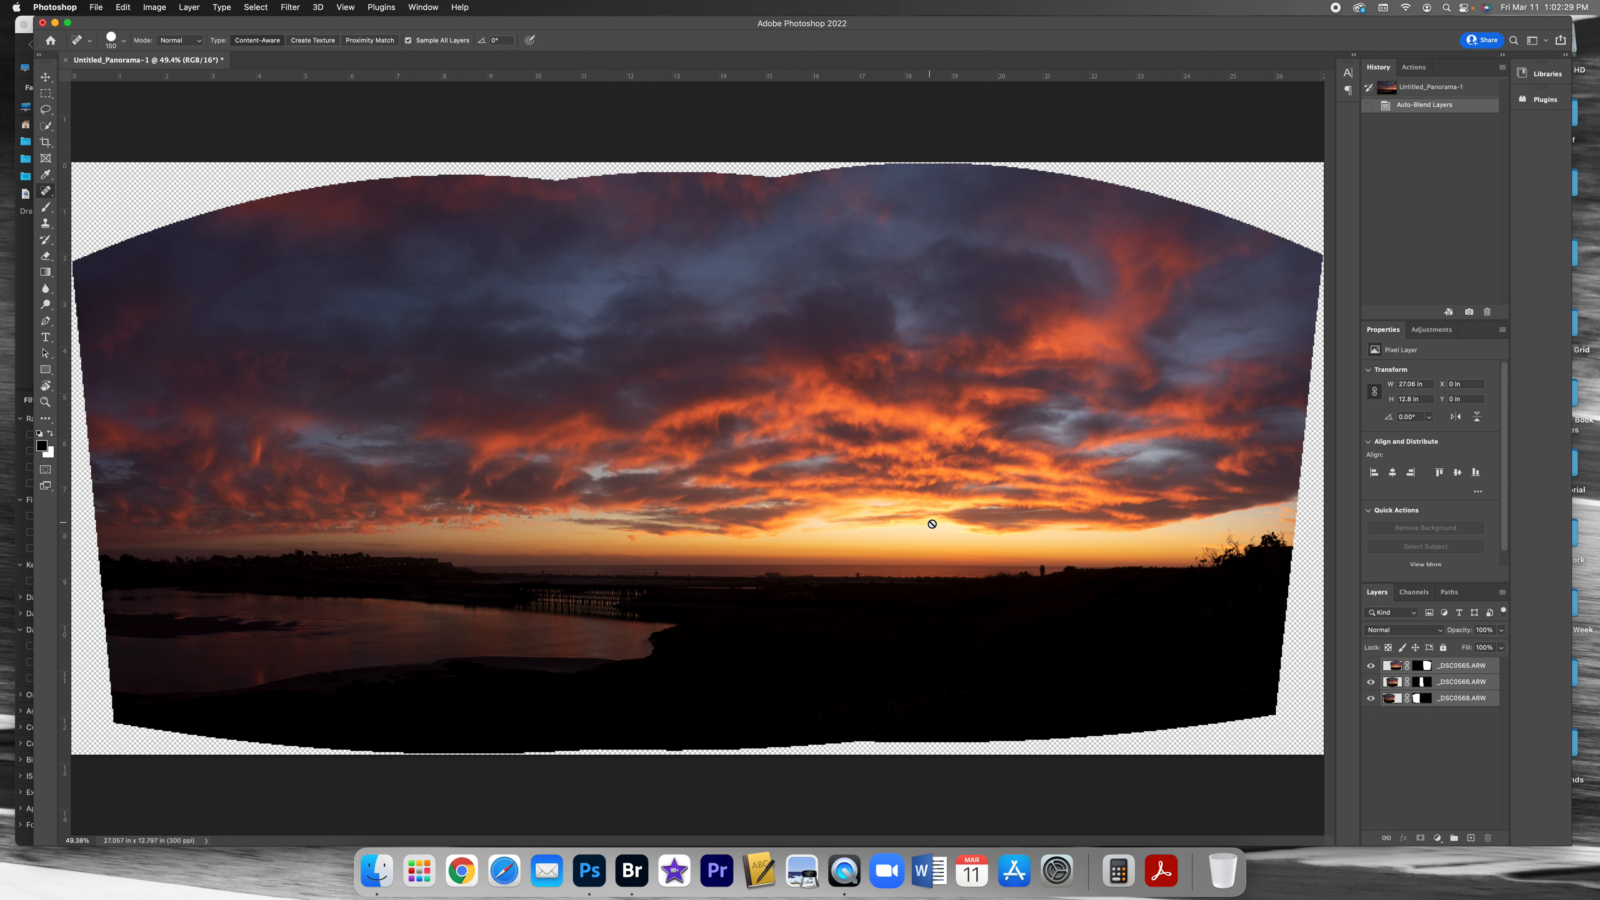
# Flatten the merged panorama and crop away most of its empty curved edges, to about 25 by 10.4 inches
pyautogui.click(189, 7)
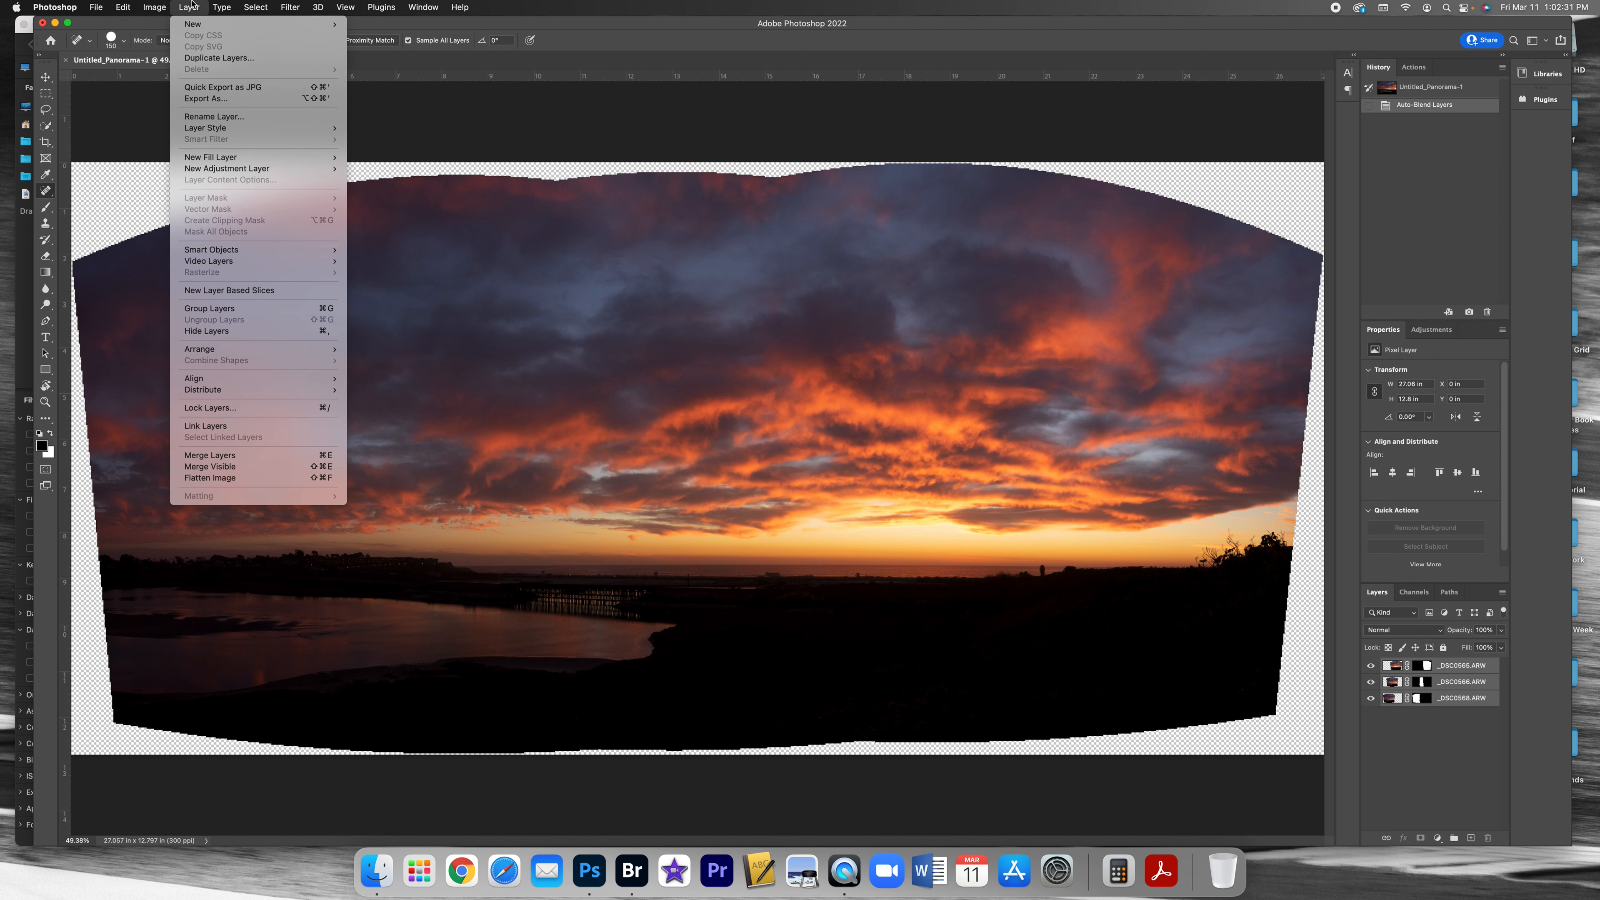
pyautogui.click(313, 478)
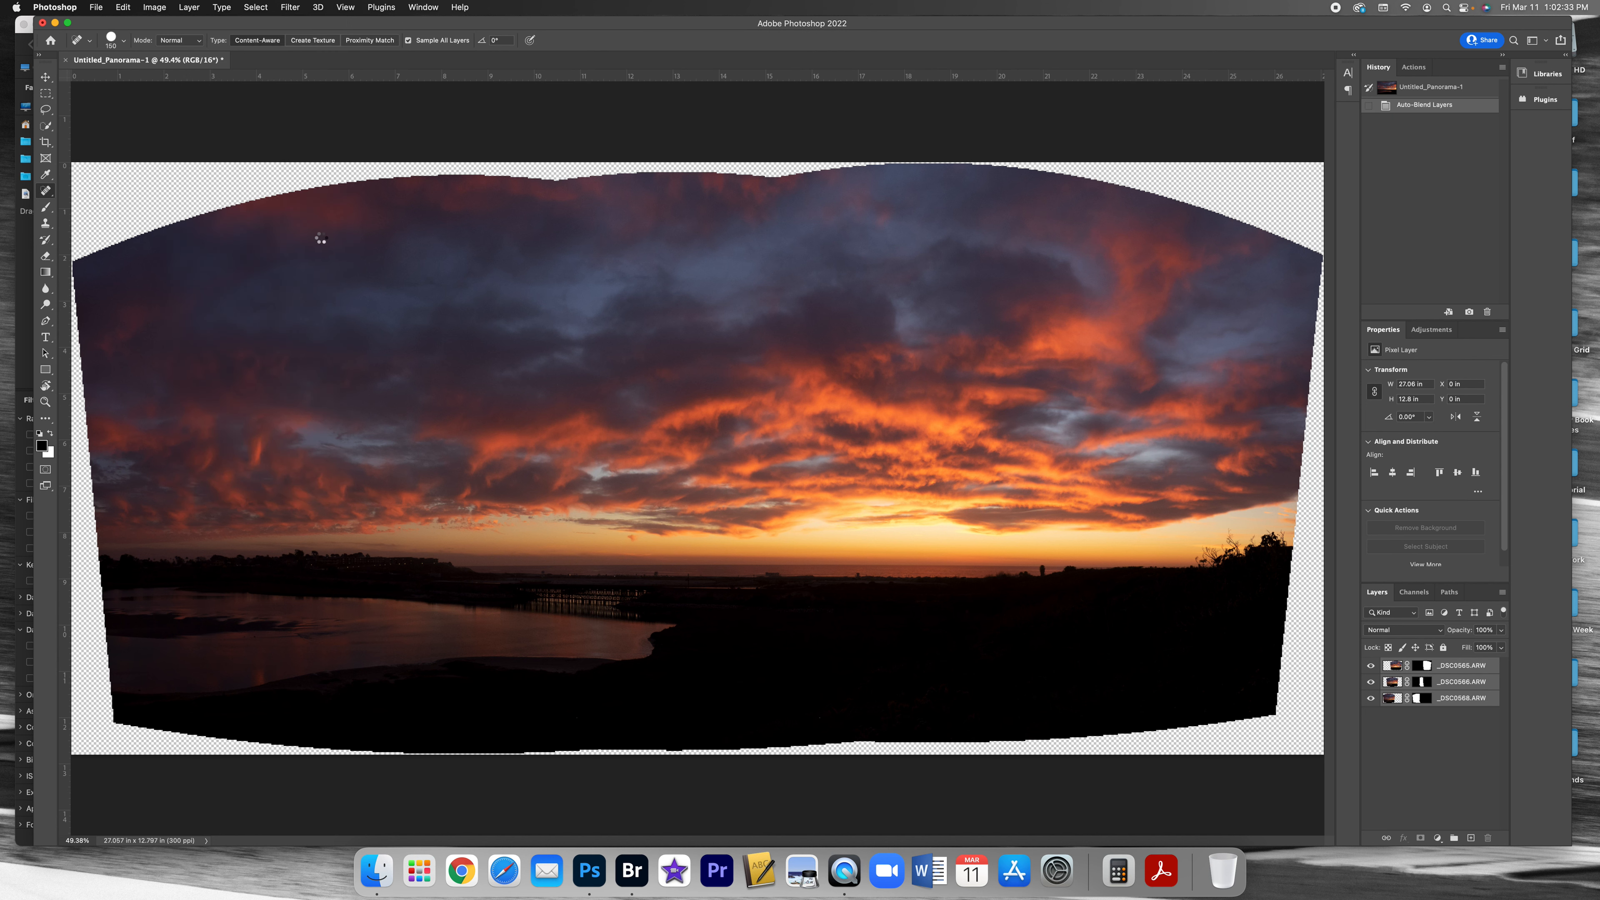
pyautogui.click(46, 142)
pyautogui.moveTo(86, 188); pyautogui.dragTo(1322, 754)
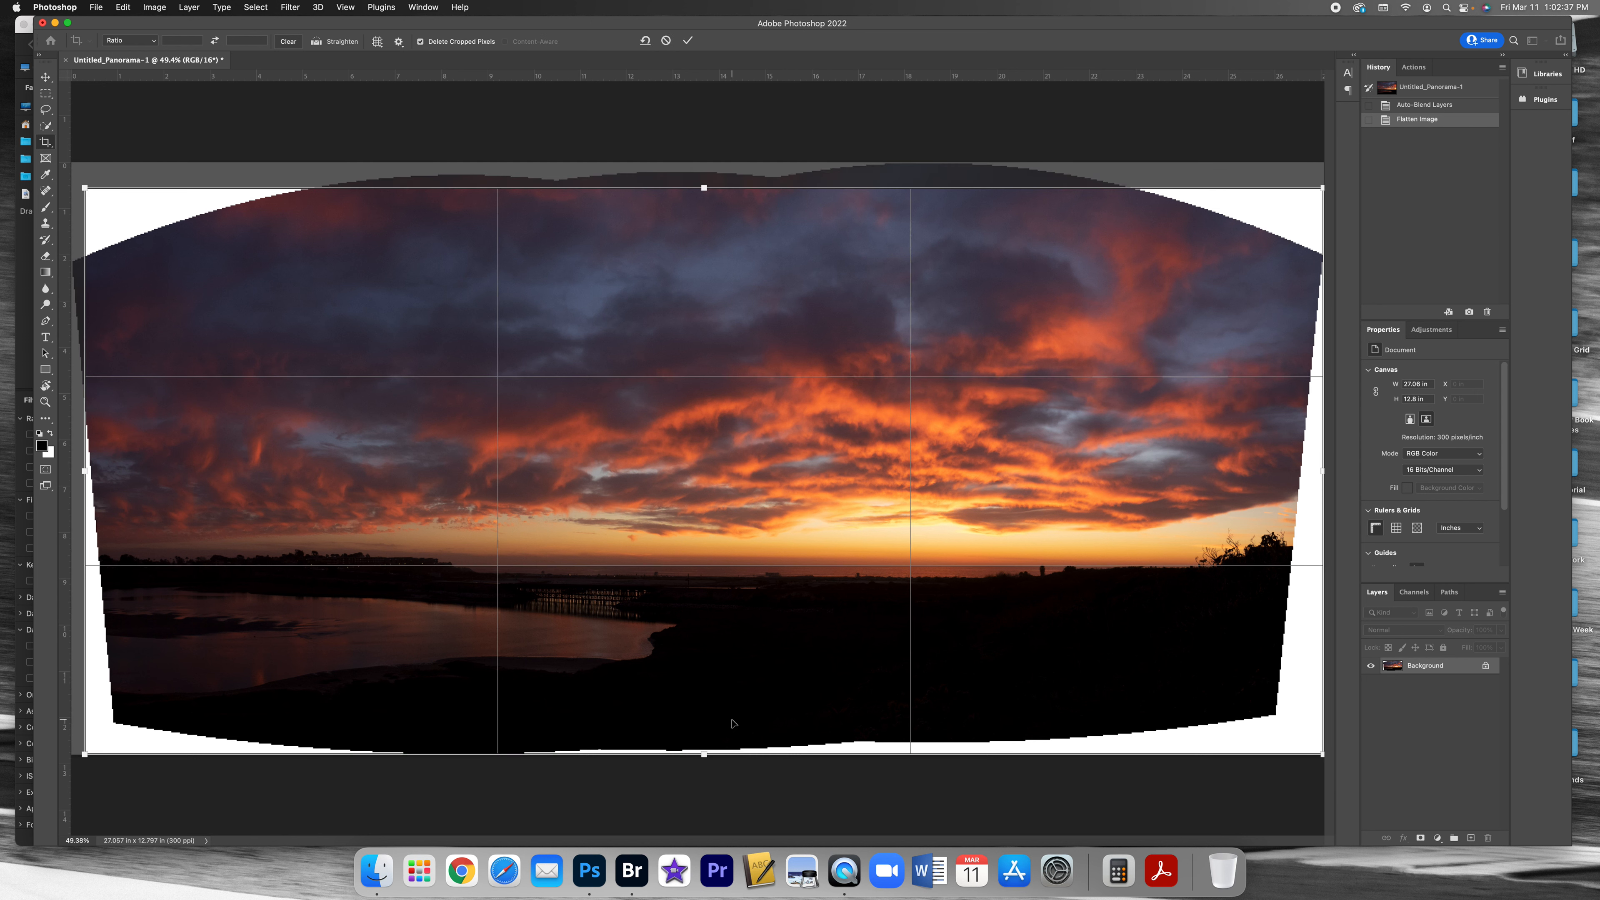
pyautogui.moveTo(710, 756); pyautogui.dragTo(705, 738)
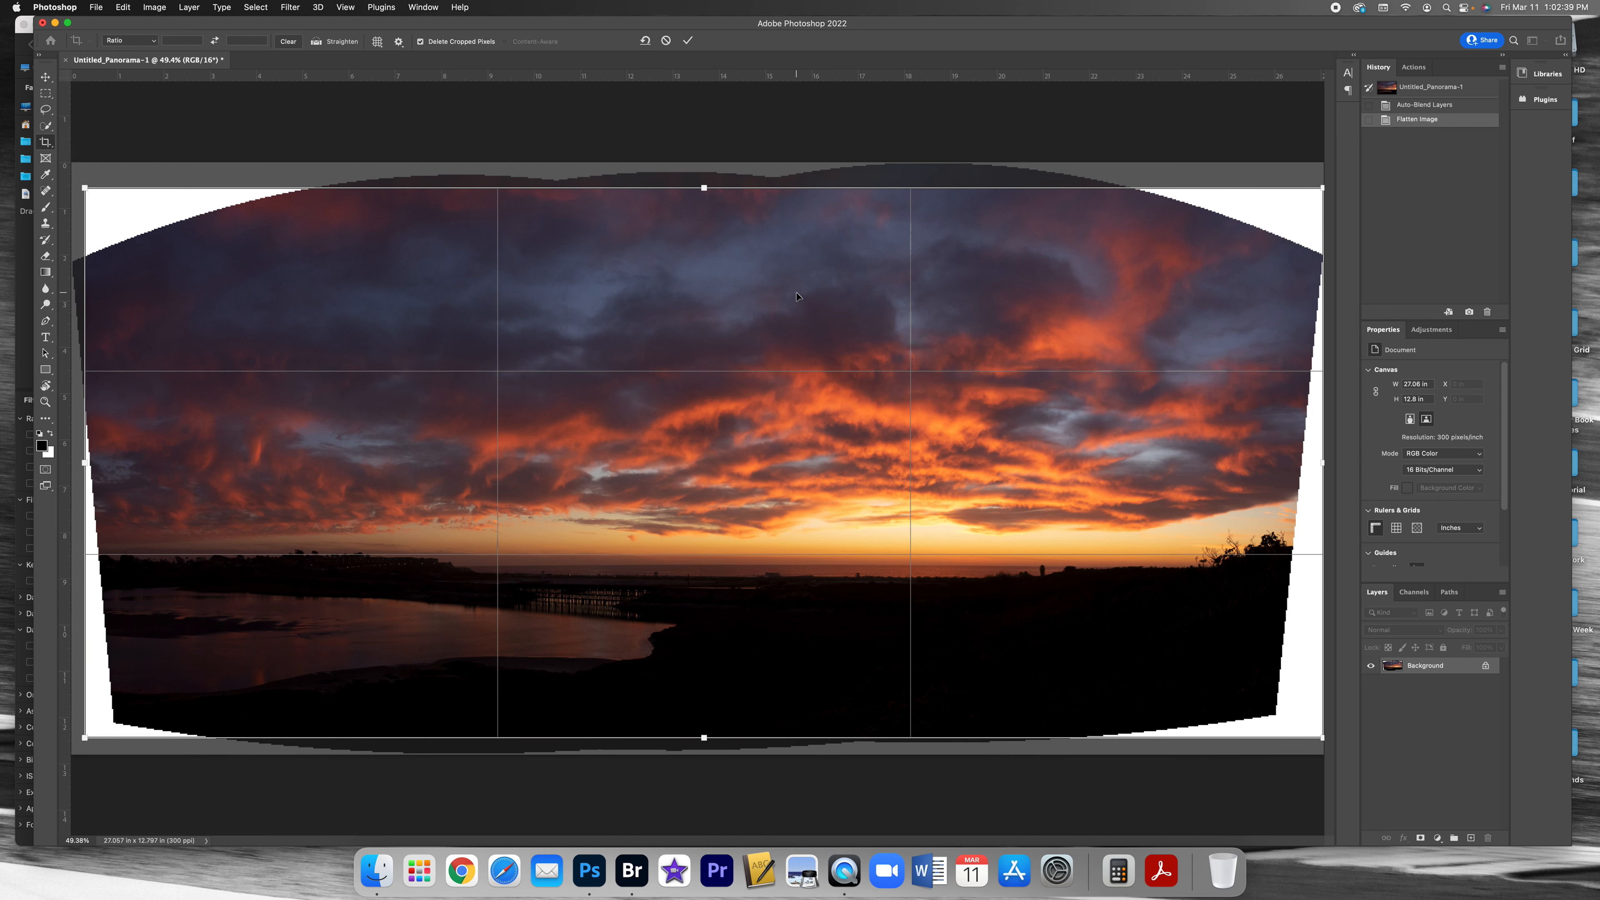
pyautogui.moveTo(707, 187); pyautogui.dragTo(705, 257)
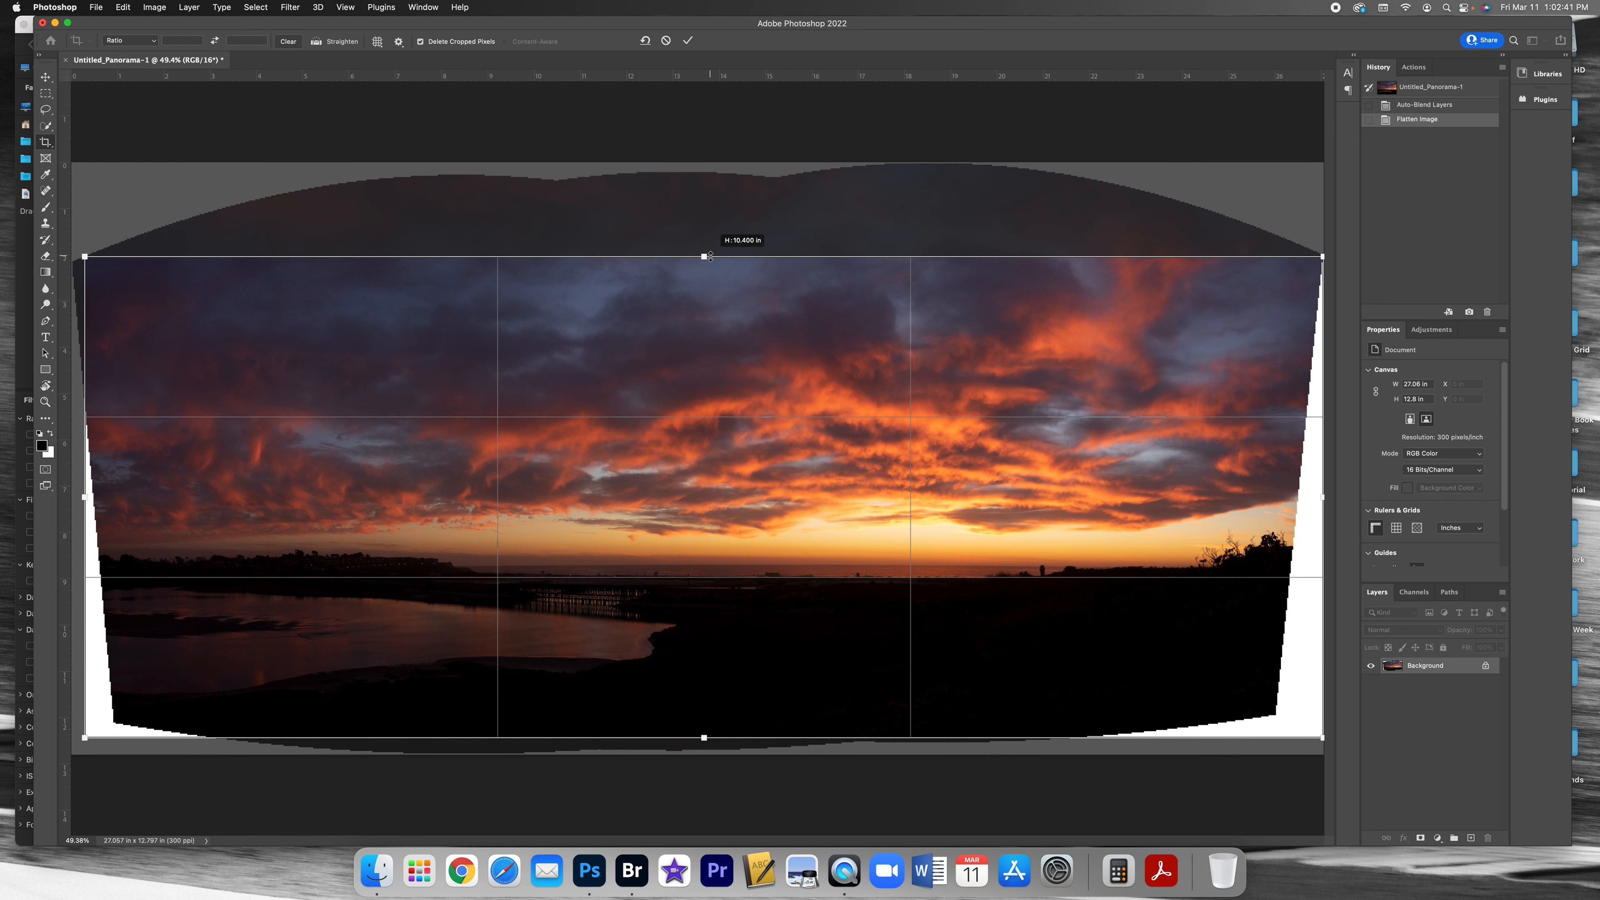
pyautogui.moveTo(84, 498); pyautogui.dragTo(113, 497)
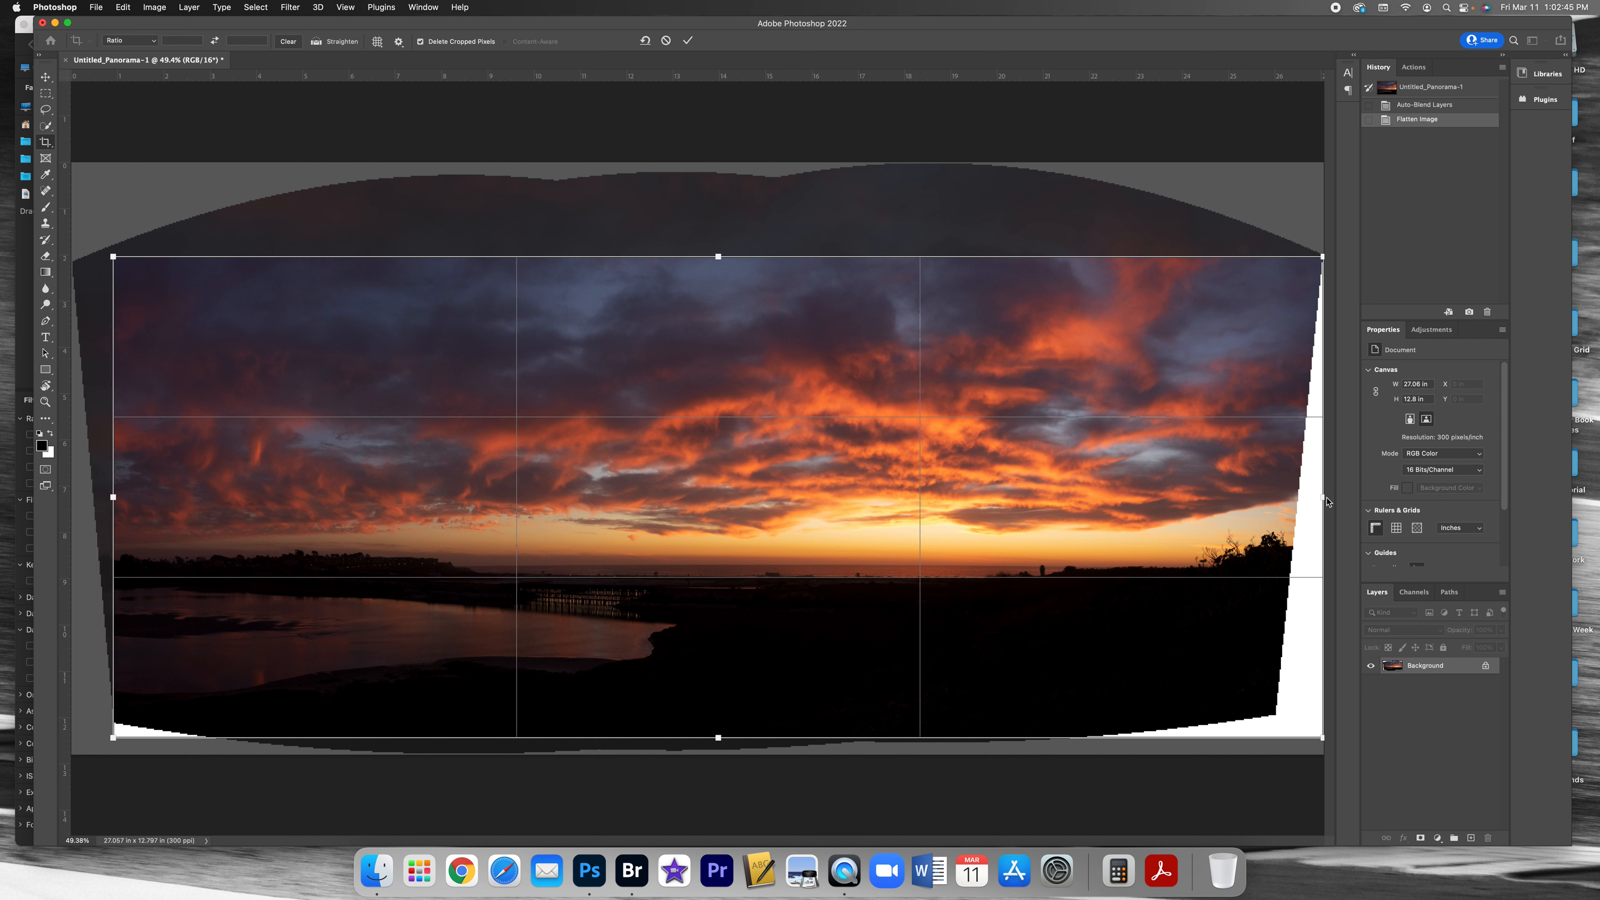
pyautogui.moveTo(1322, 497); pyautogui.dragTo(1270, 497)
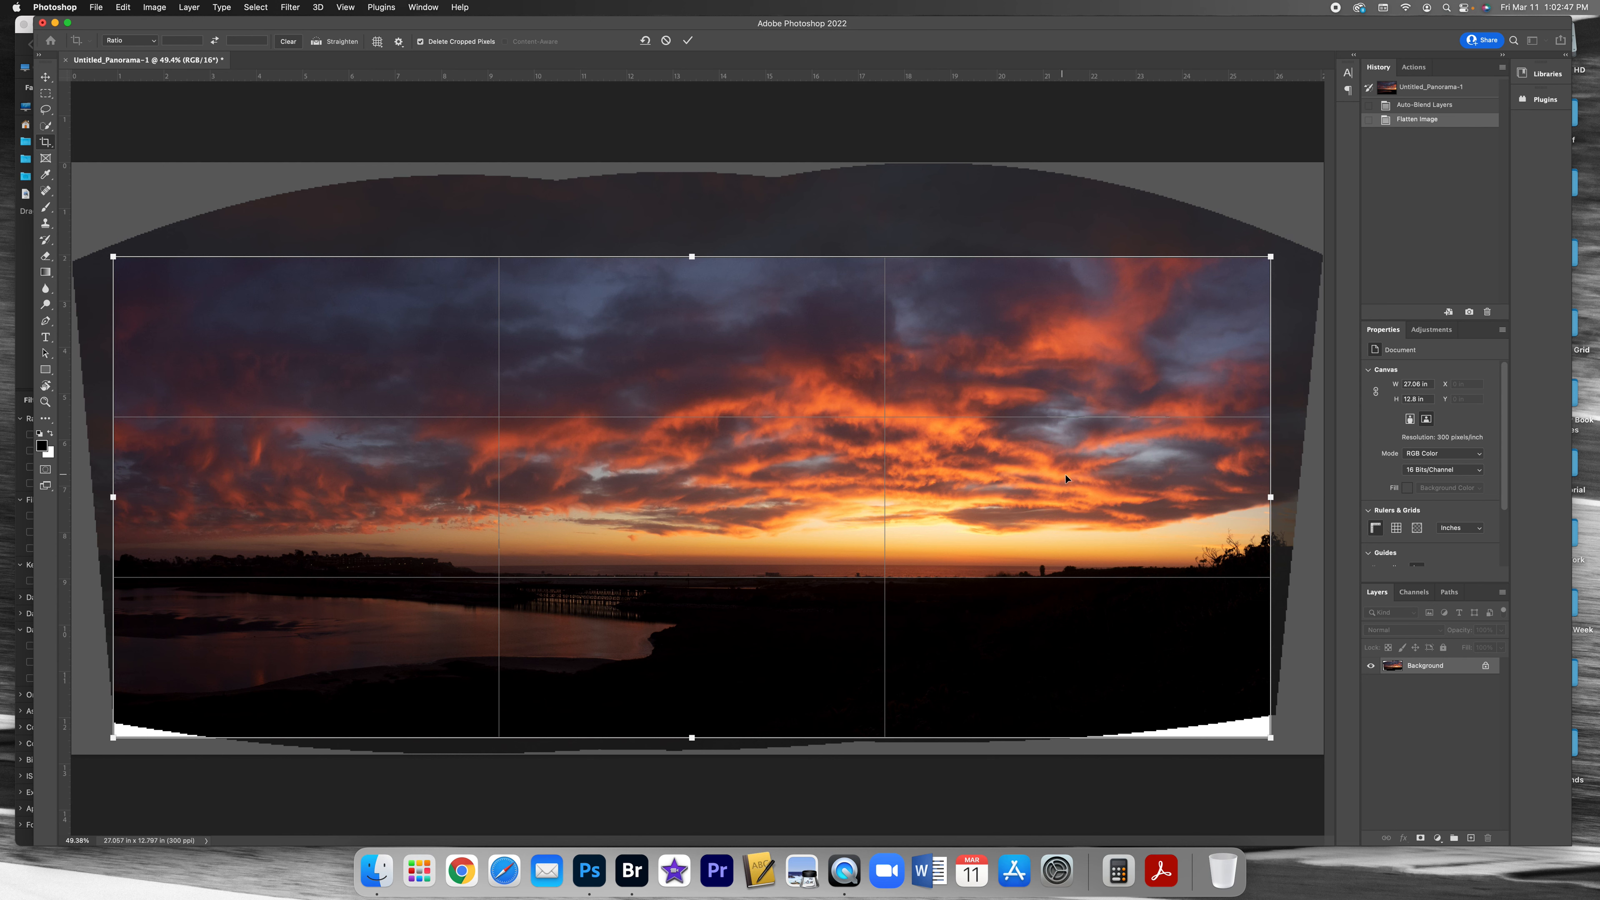
pyautogui.press('Return')
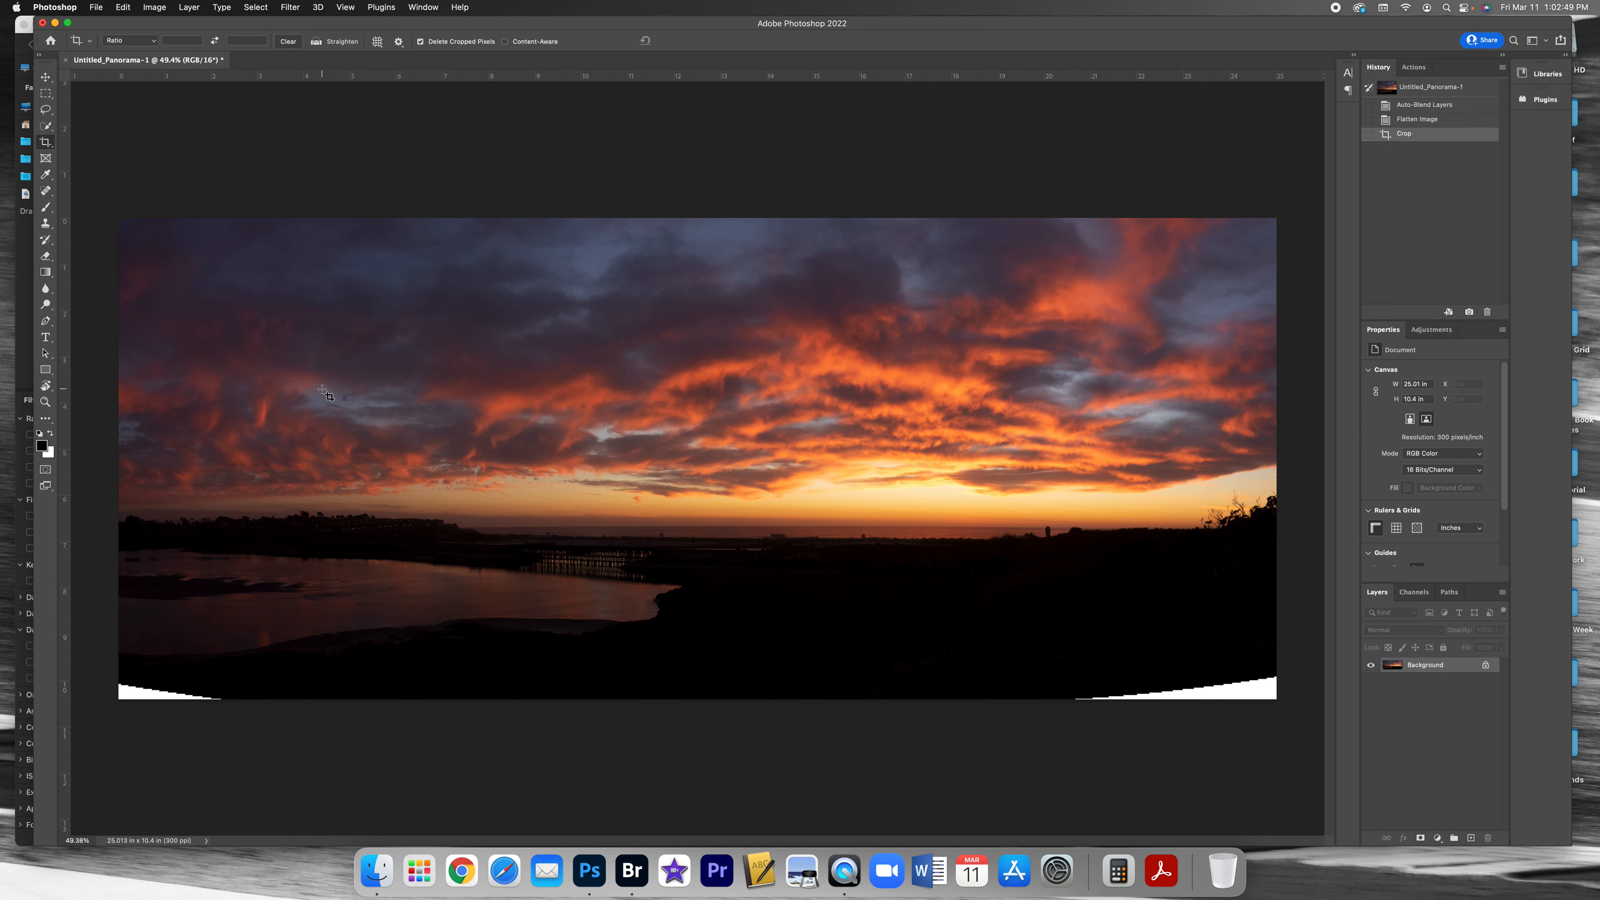
# Fill the white gaps in the panorama's two lower corners with the content-aware Spot Healing Brush
pyautogui.click(45, 191)
pyautogui.moveTo(227, 696); pyautogui.dragTo(116, 691)
pyautogui.moveTo(1060, 704)
pyautogui.mouseDown()
pyautogui.moveTo(1283, 677)
pyautogui.moveTo(1287, 697)
pyautogui.moveTo(1148, 689)
pyautogui.mouseUp()
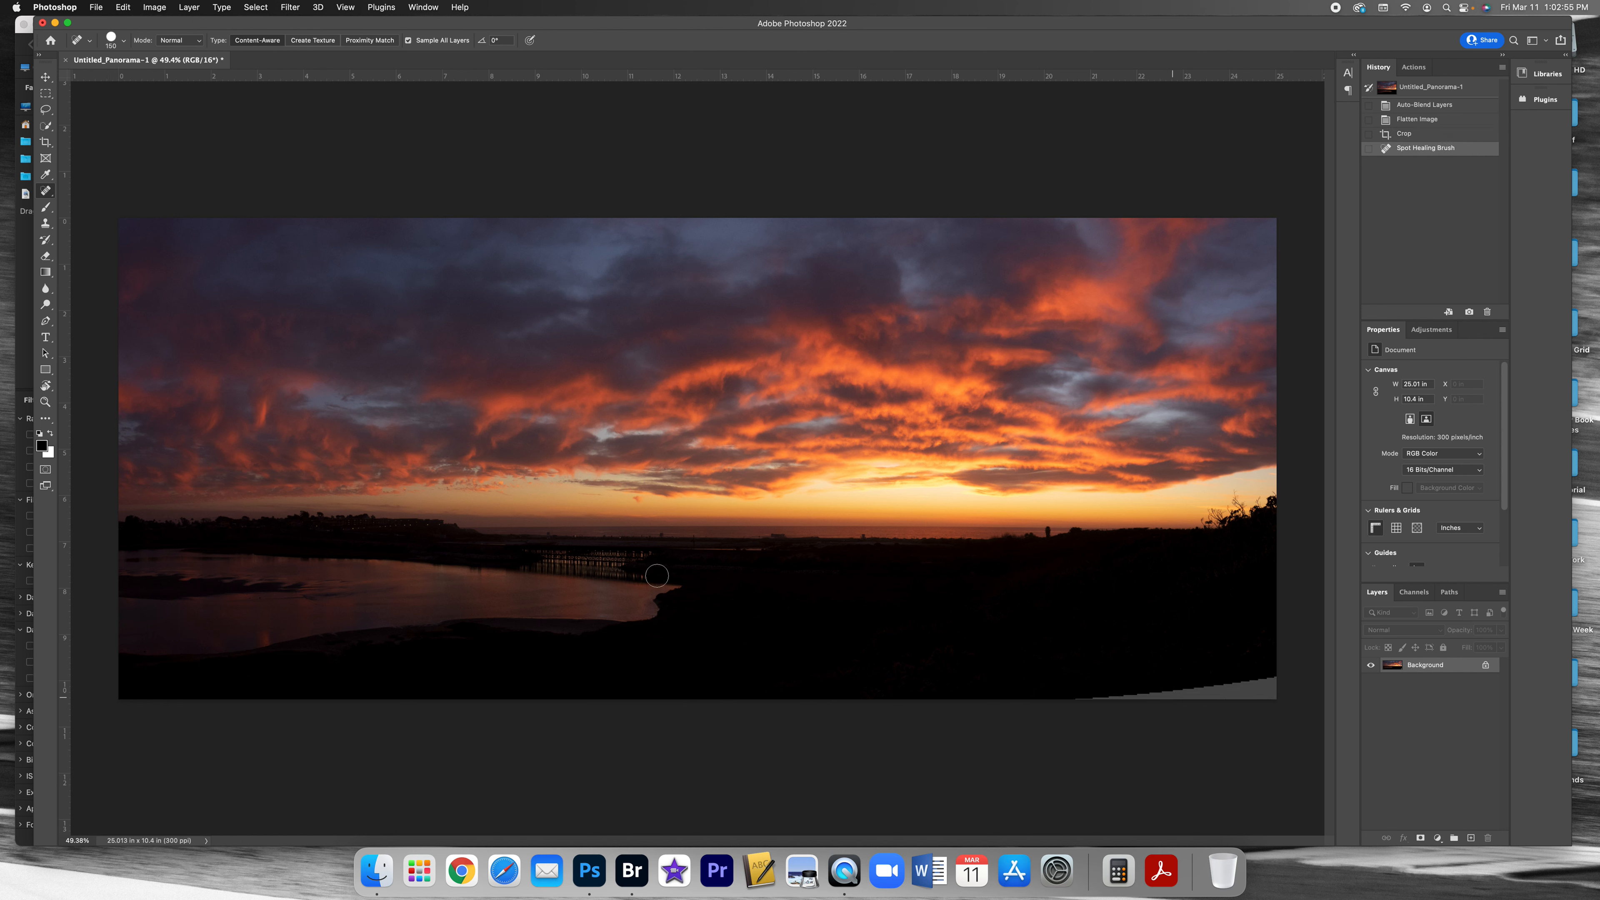